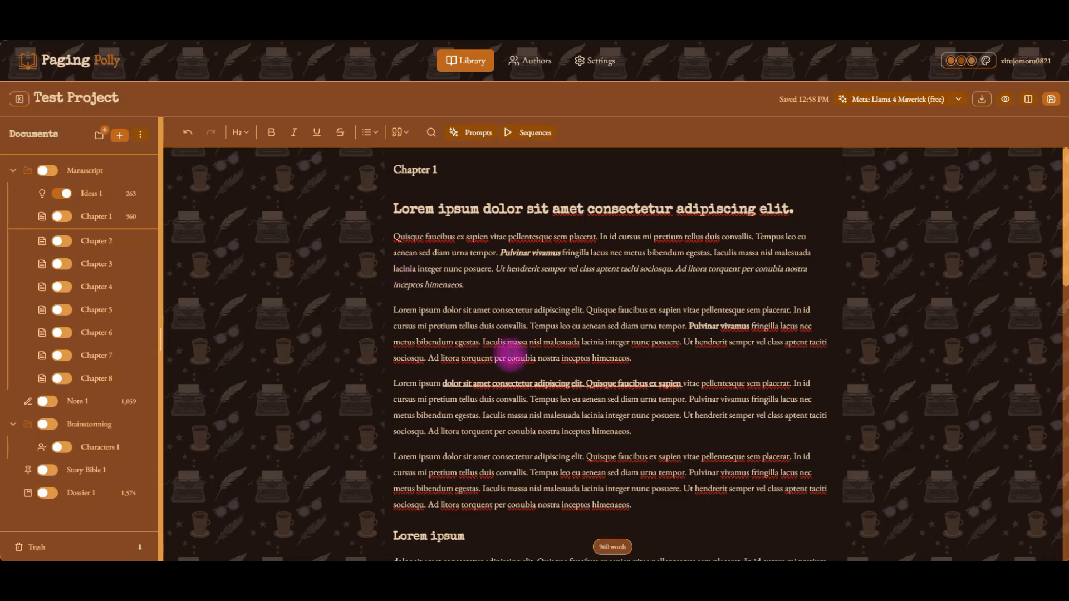
# Open Chapter 2 from the document list and return to Chapter 1.
pyautogui.click(505, 273)
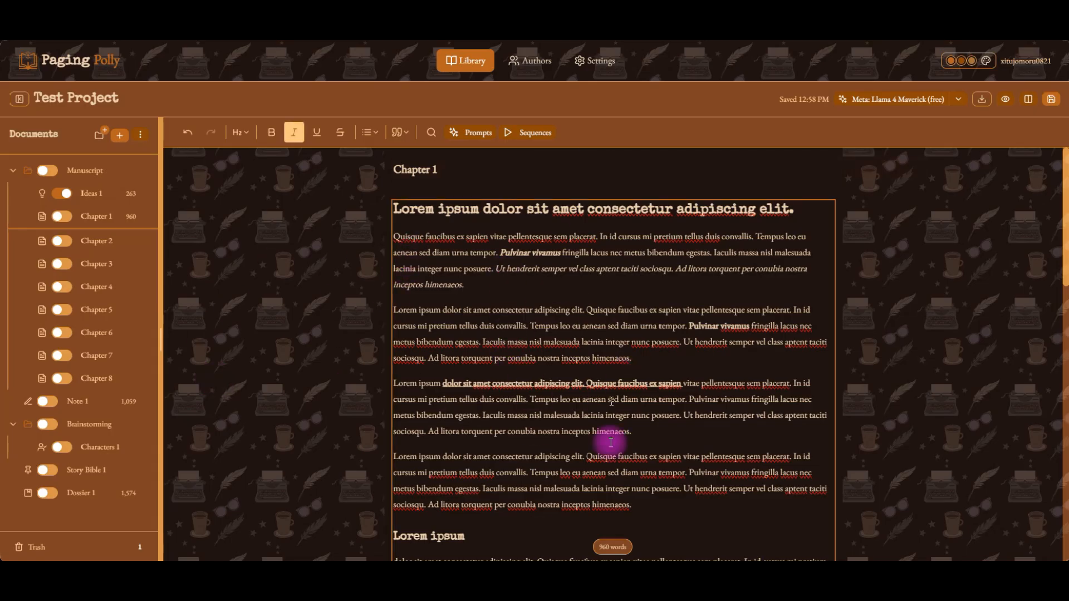
pyautogui.click(92, 246)
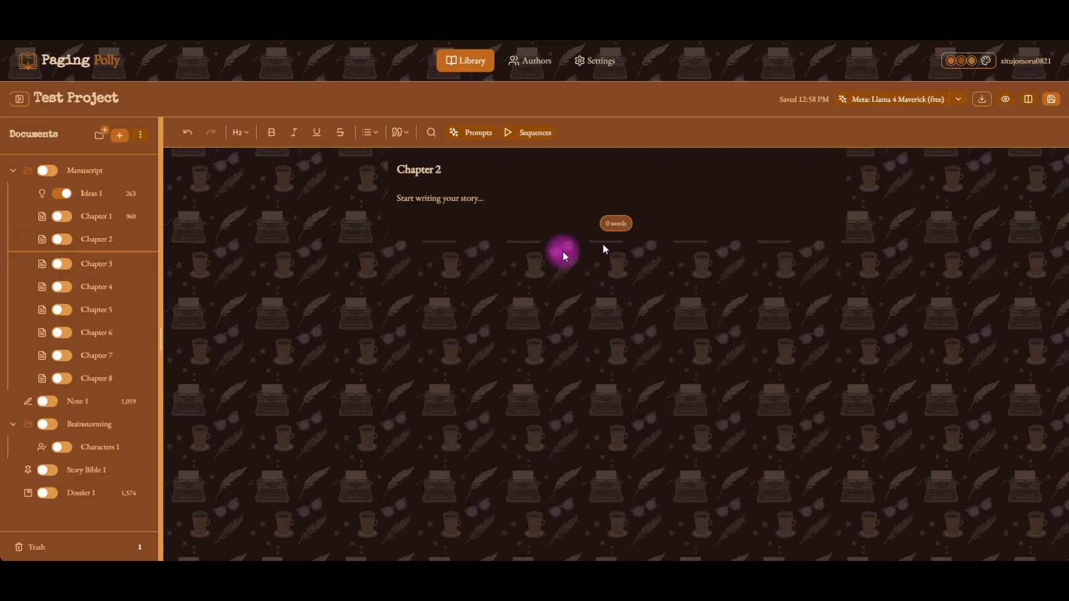
pyautogui.click(96, 217)
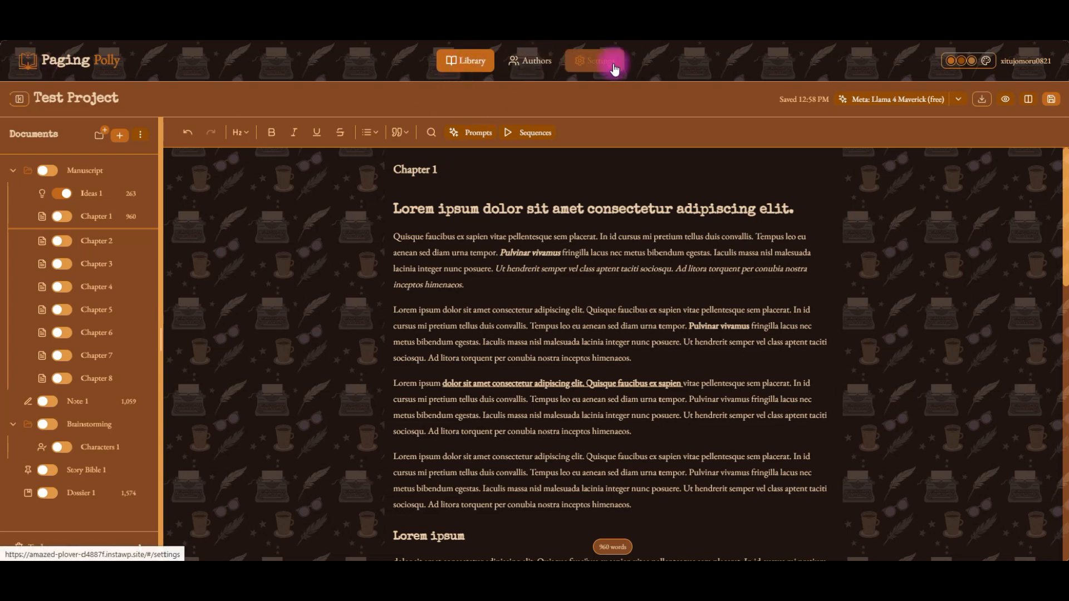
# Open the theme picker and close it without choosing a theme.
pyautogui.click(986, 60)
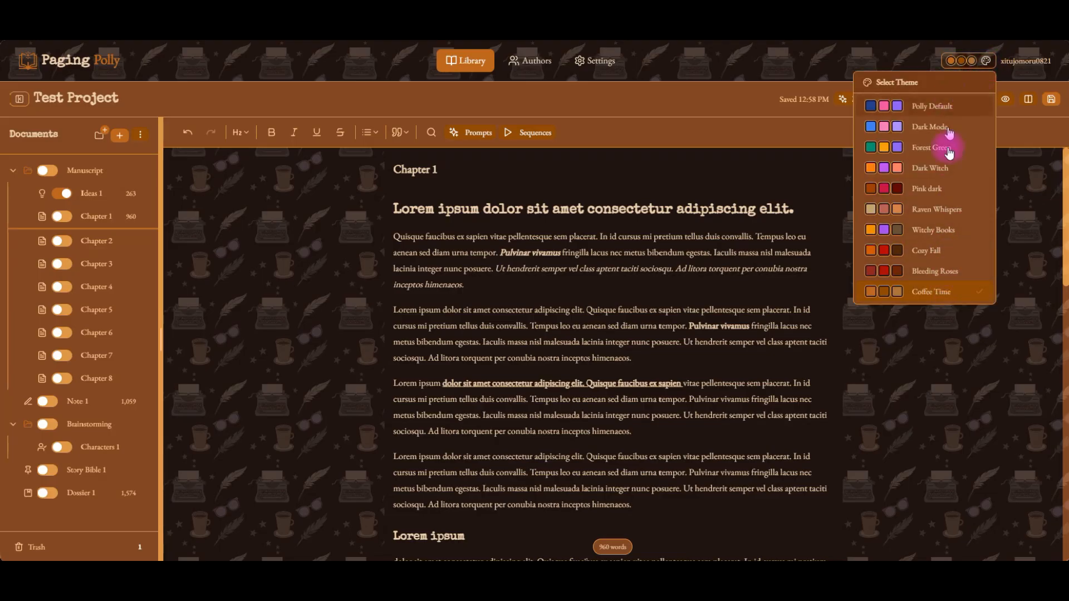
pyautogui.click(950, 374)
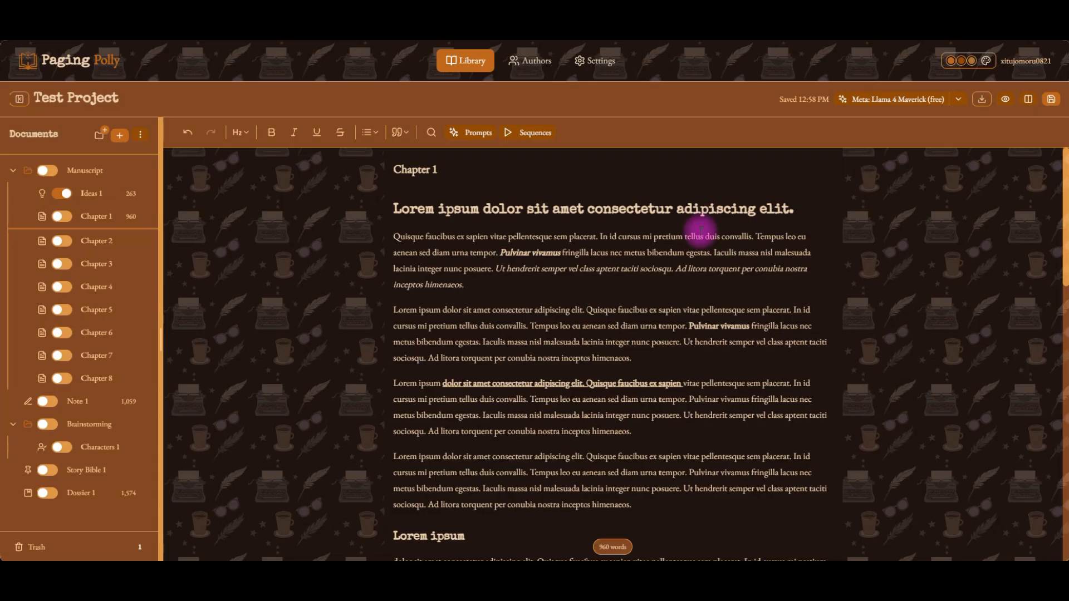
# Hide and show the documents sidebar twice, then try resizing the sidebar's width by its edge.
pyautogui.click(19, 104)
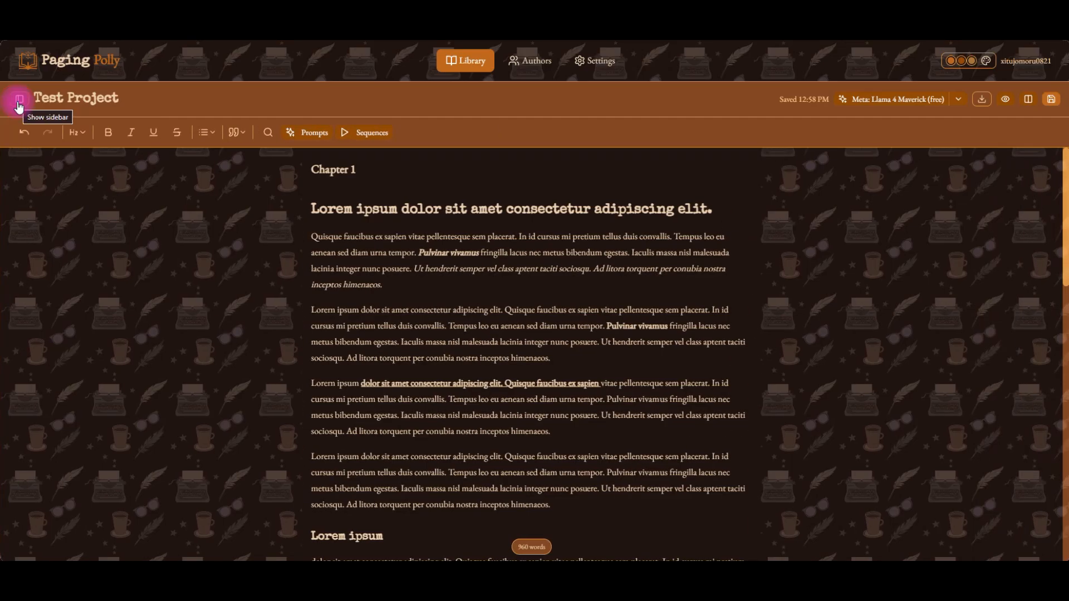
pyautogui.click(19, 104)
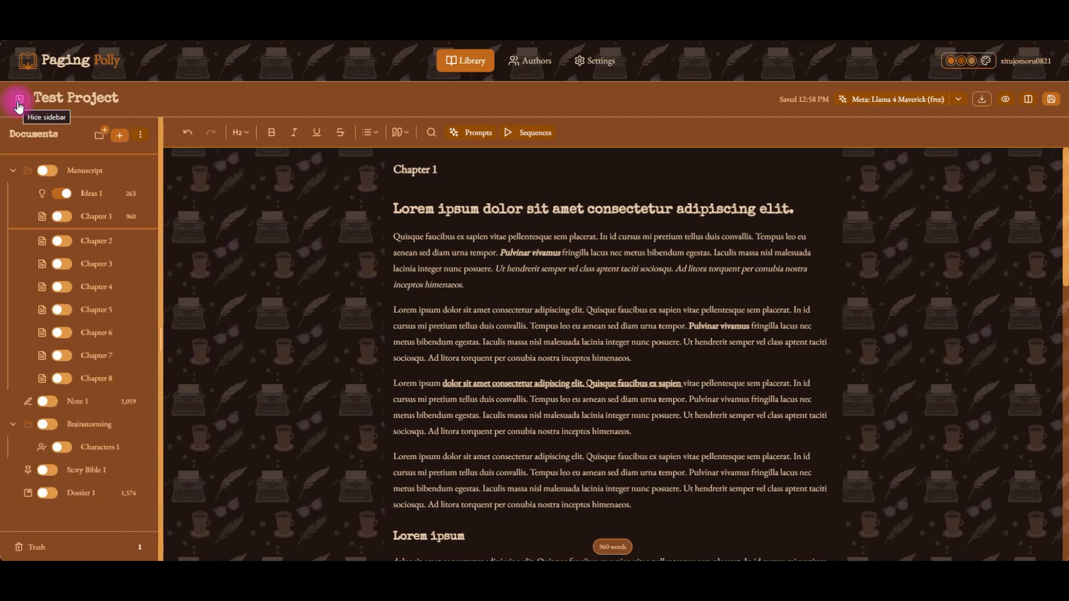
pyautogui.click(19, 104)
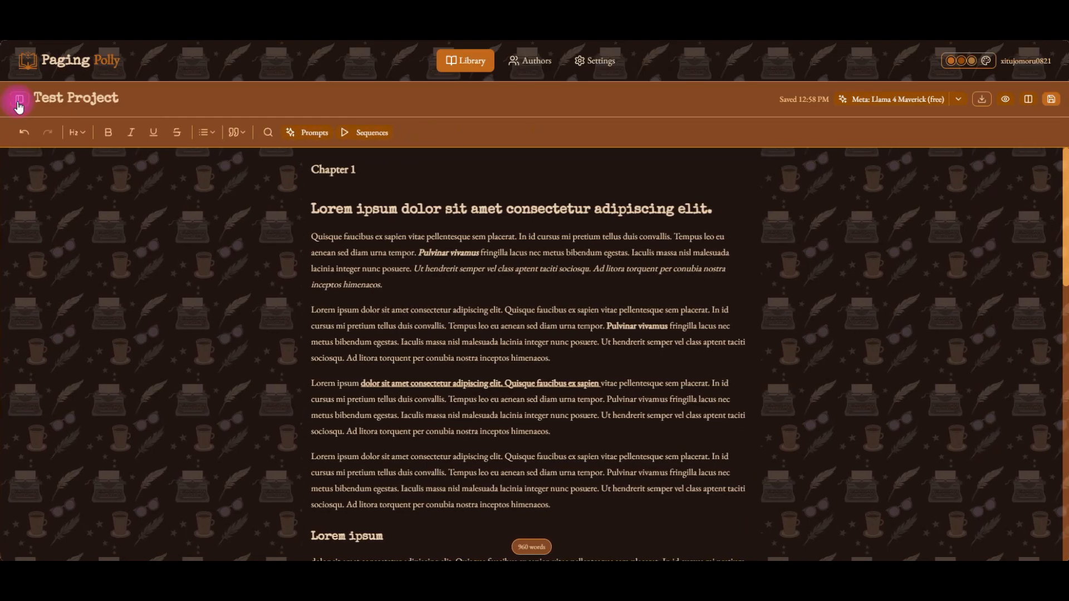
pyautogui.click(23, 100)
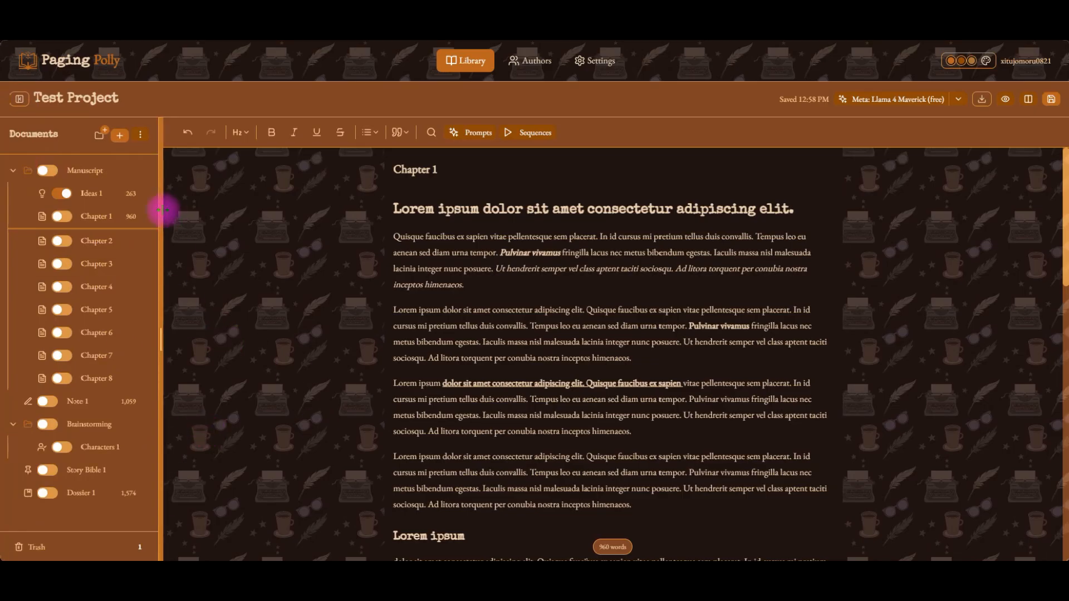
pyautogui.moveTo(164, 208); pyautogui.dragTo(291, 203)
pyautogui.moveTo(172, 200); pyautogui.dragTo(161, 195)
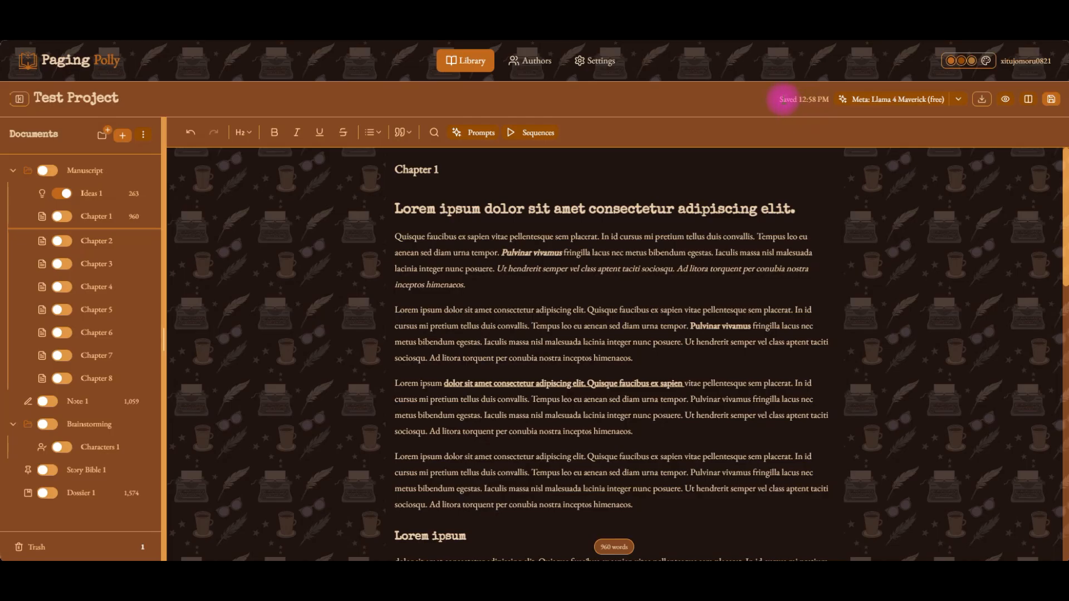
# Add a period at the end of the first heading, then delete it again.
pyautogui.click(799, 206)
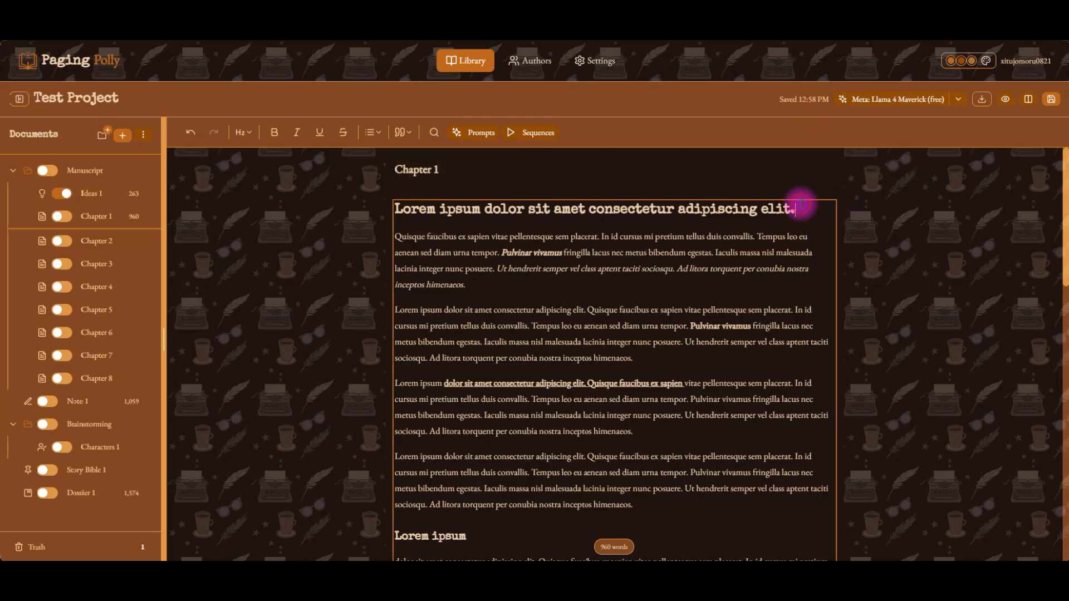
pyautogui.write('.')
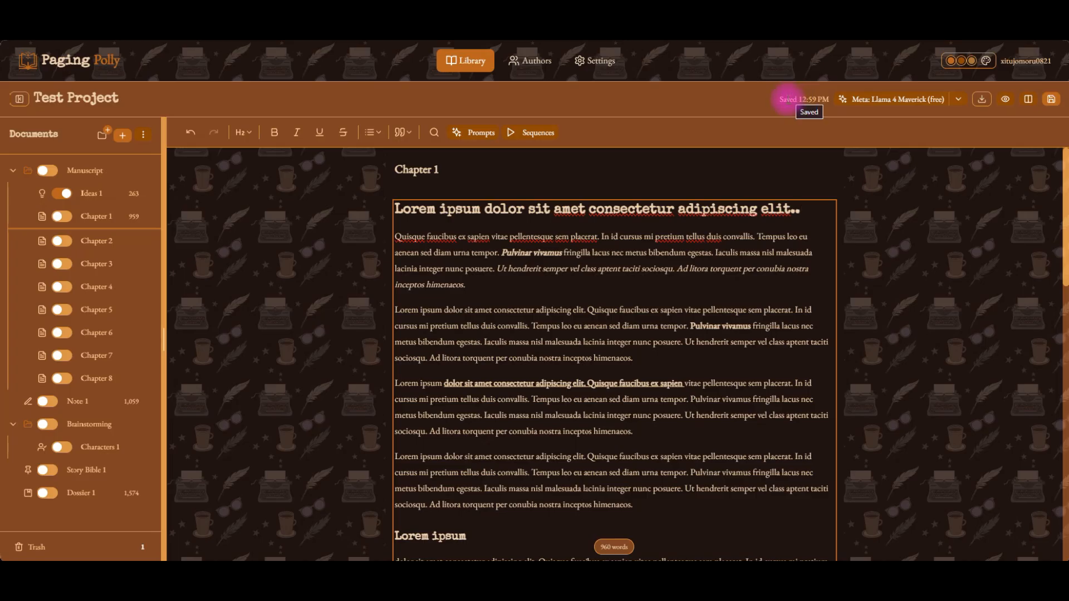
pyautogui.press('BackSpace')
pyautogui.click(724, 270)
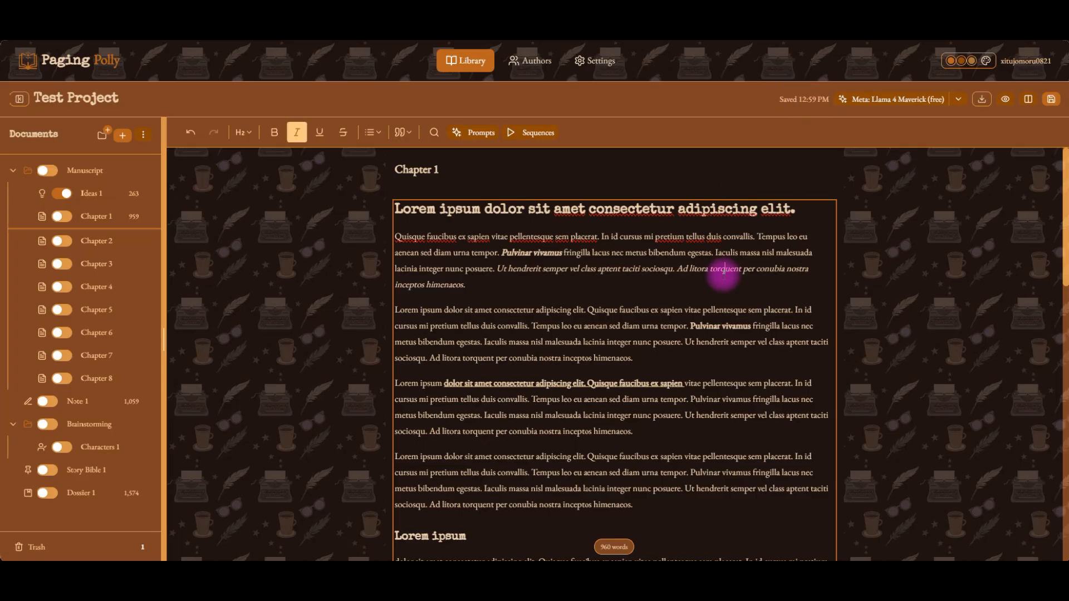
pyautogui.click(748, 285)
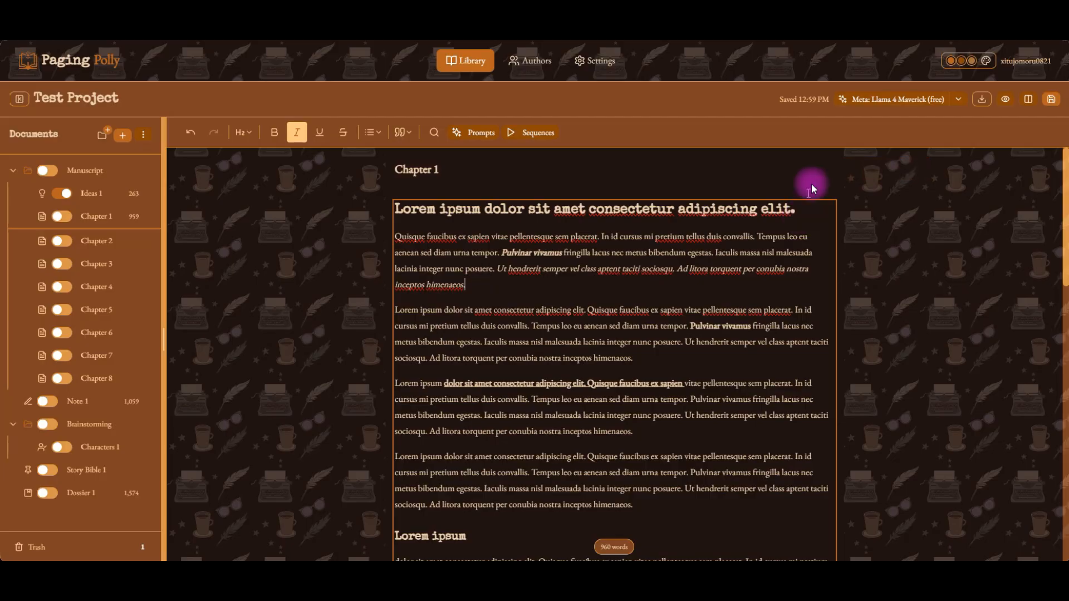
# Open the AI model settings and search all available models for kimi.
pyautogui.click(873, 106)
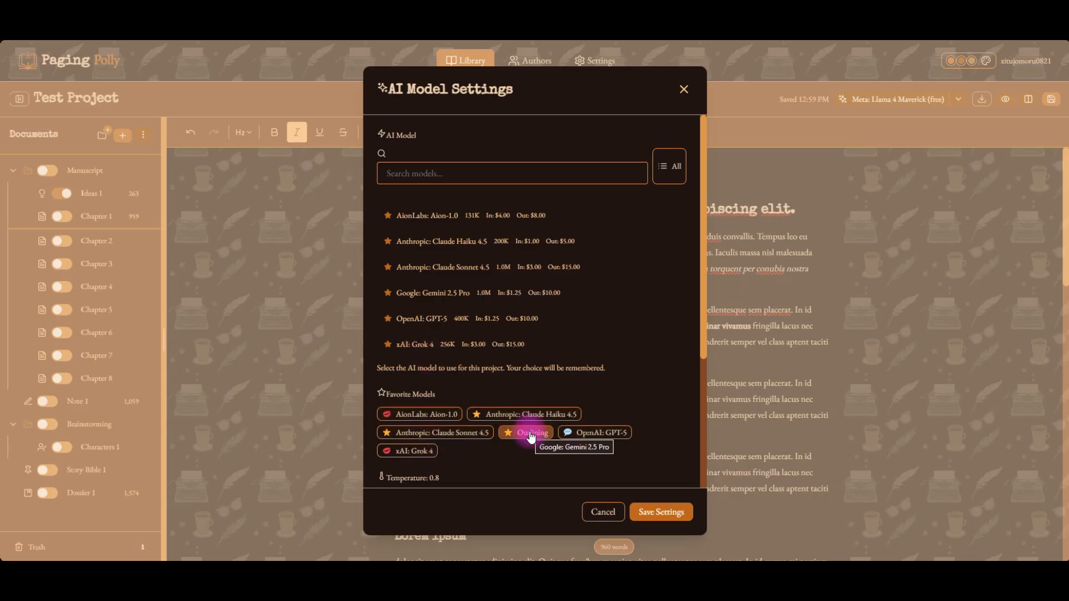
pyautogui.scroll(-1, 482, 234)
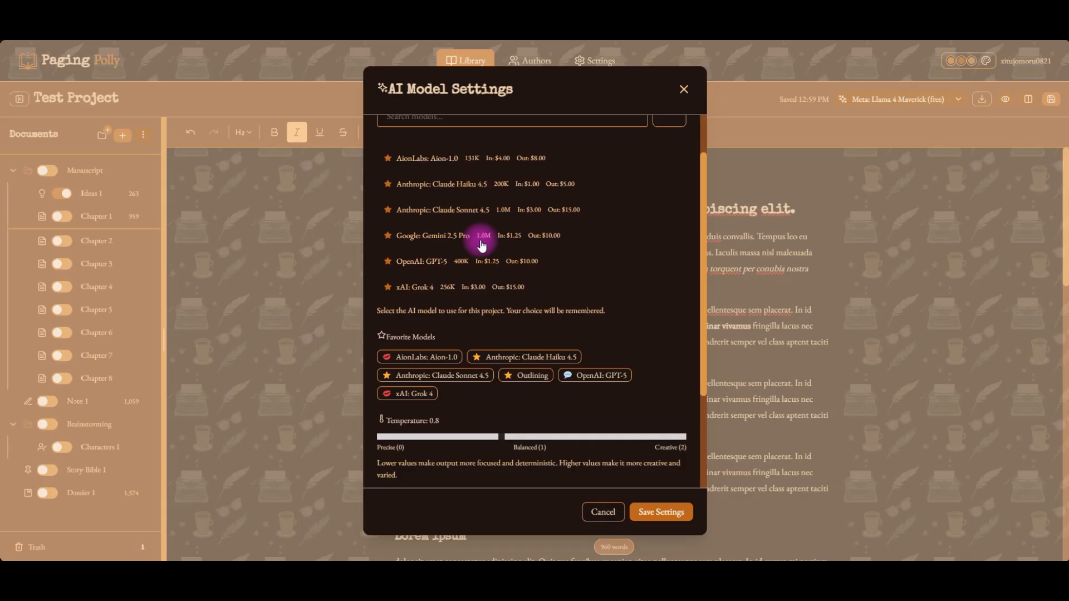
pyautogui.scroll(1, 479, 245)
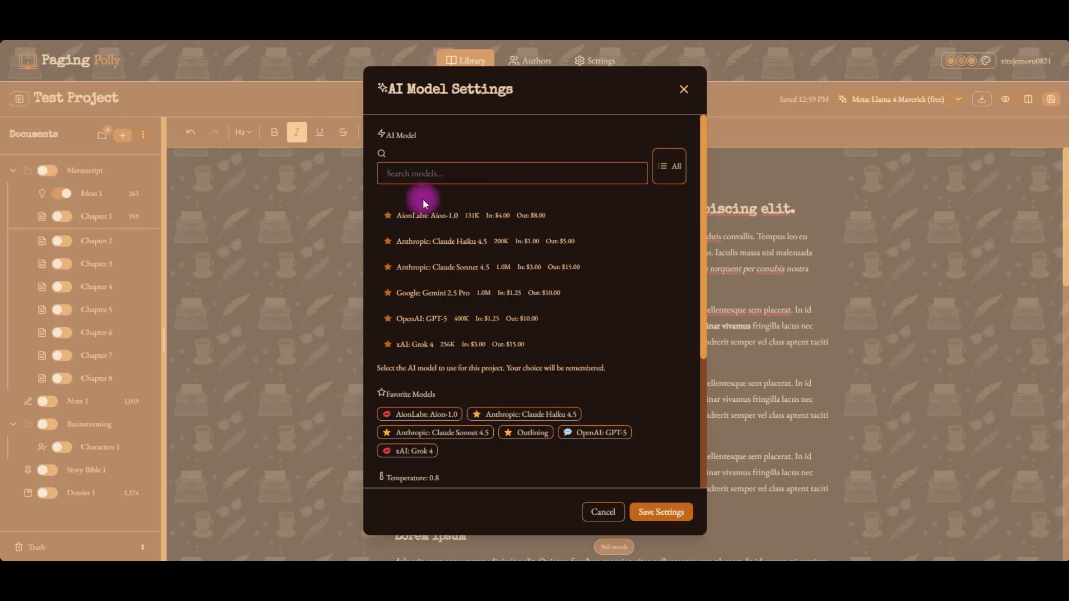
pyautogui.click(425, 172)
pyautogui.write('ki')
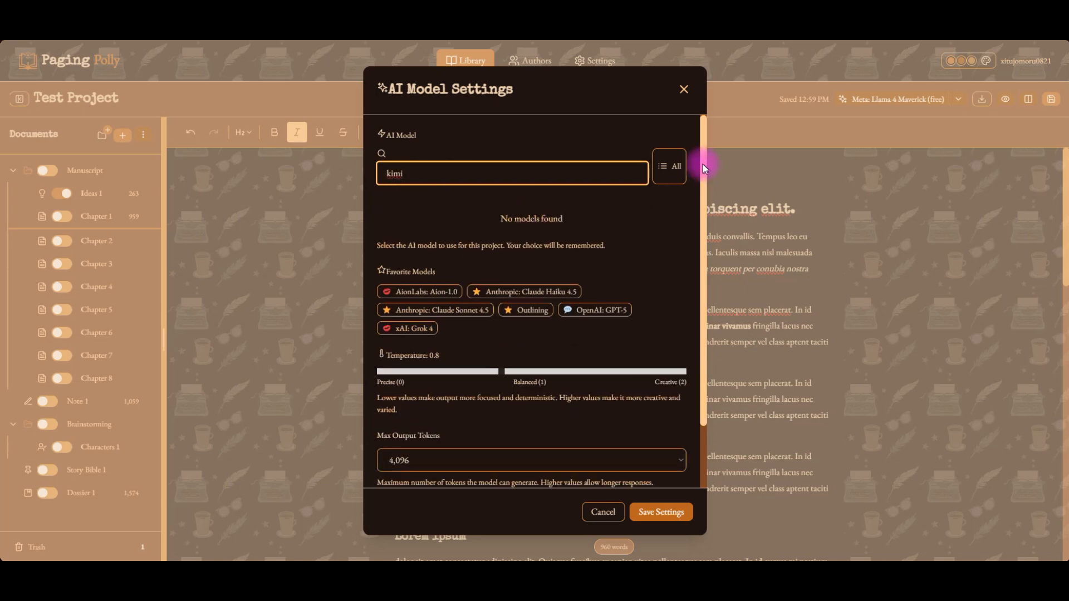
pyautogui.write('mi')
pyautogui.click(666, 166)
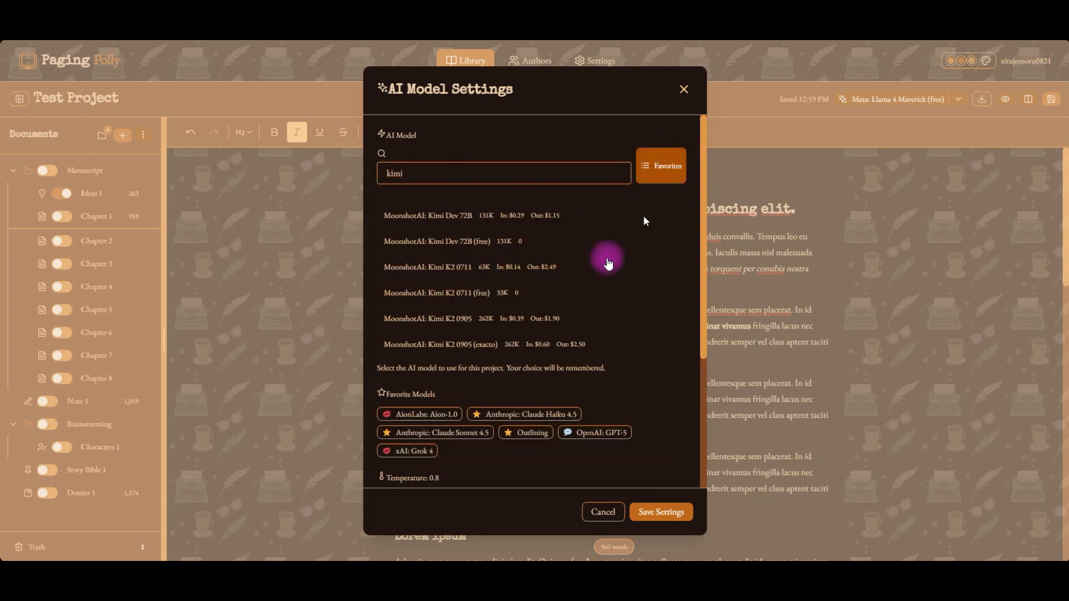
# Browse the Kimi search results and toggle the favorites filter.
pyautogui.scroll(-1, 589, 295)
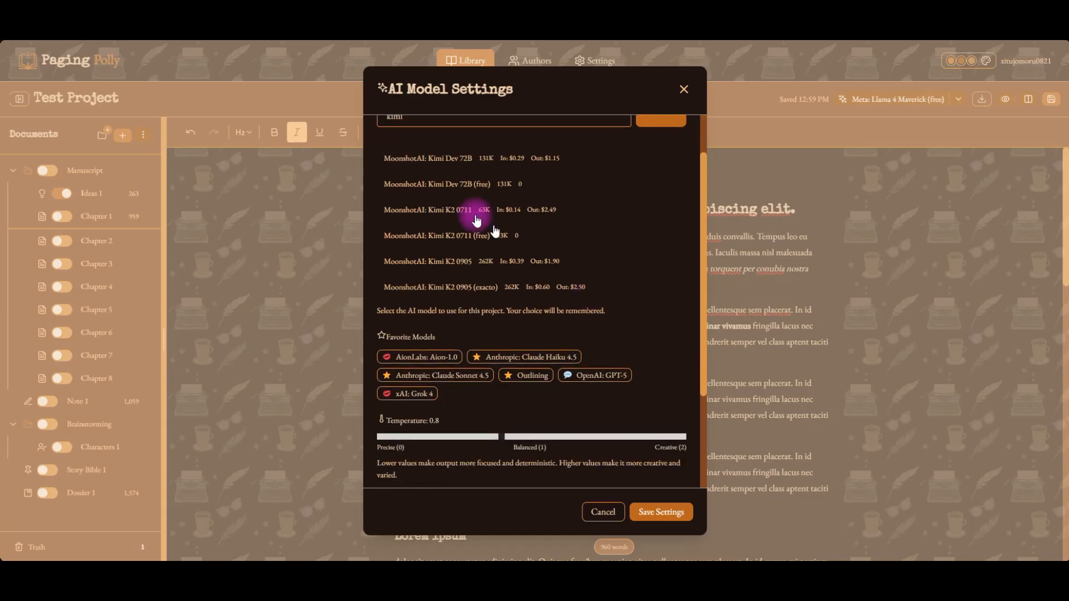
pyautogui.scroll(1, 590, 234)
pyautogui.scroll(-1, 468, 300)
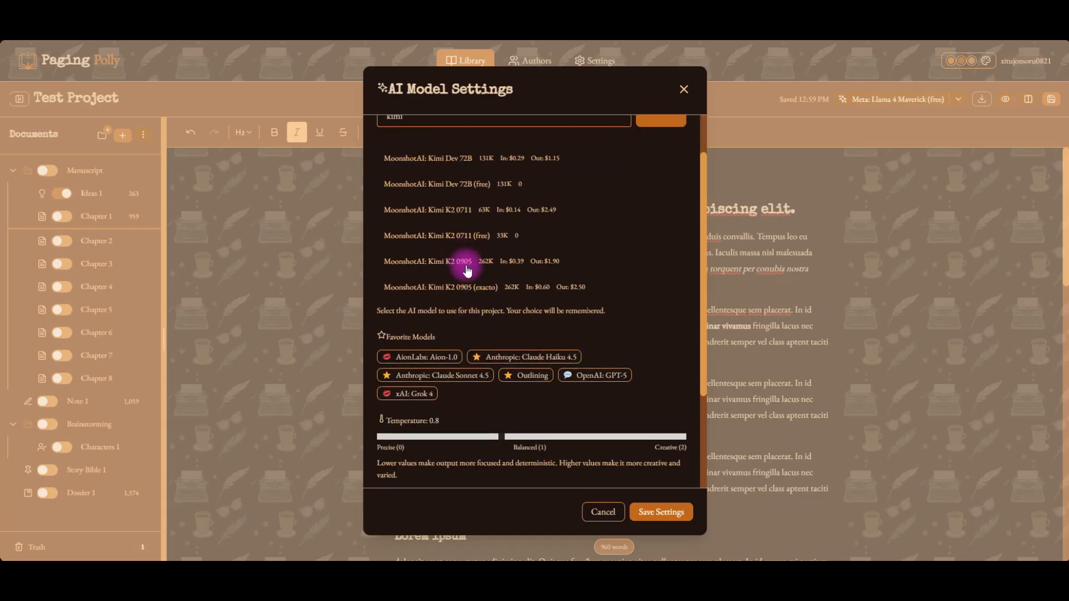
pyautogui.scroll(1, 464, 273)
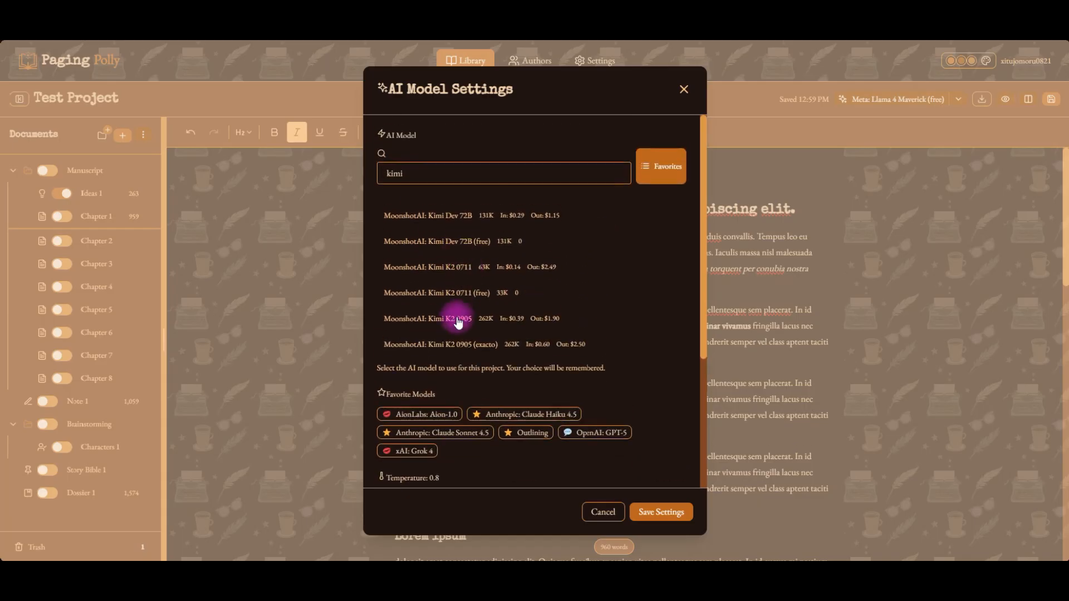
pyautogui.click(661, 174)
pyautogui.click(661, 175)
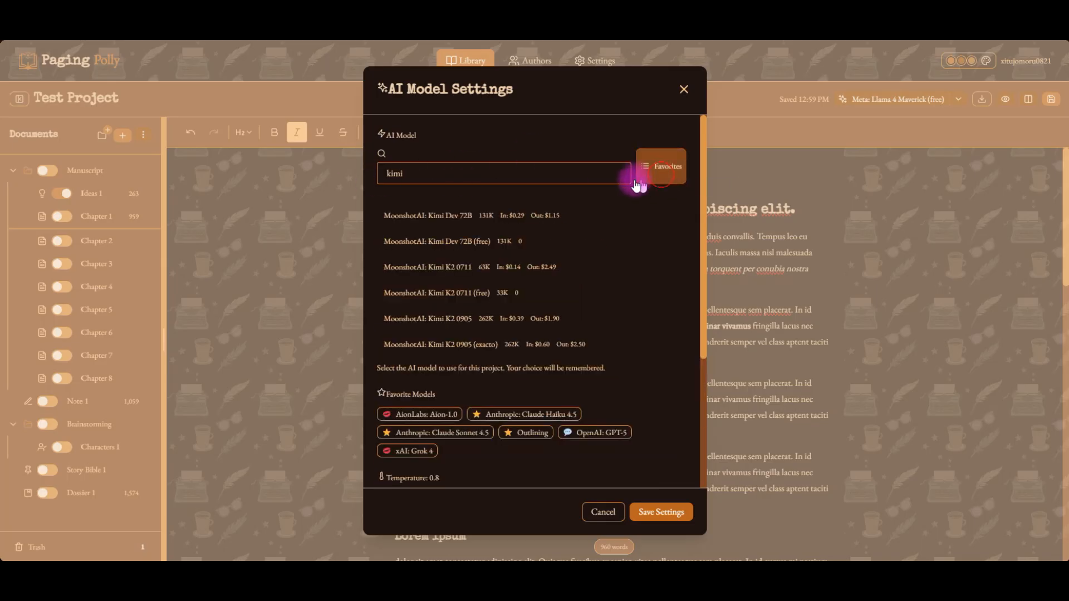
# Clear the model search, browse the full model list and review the max output tokens options, keeping 4,096.
pyautogui.doubleClick(502, 169)
pyautogui.press('BackSpace')
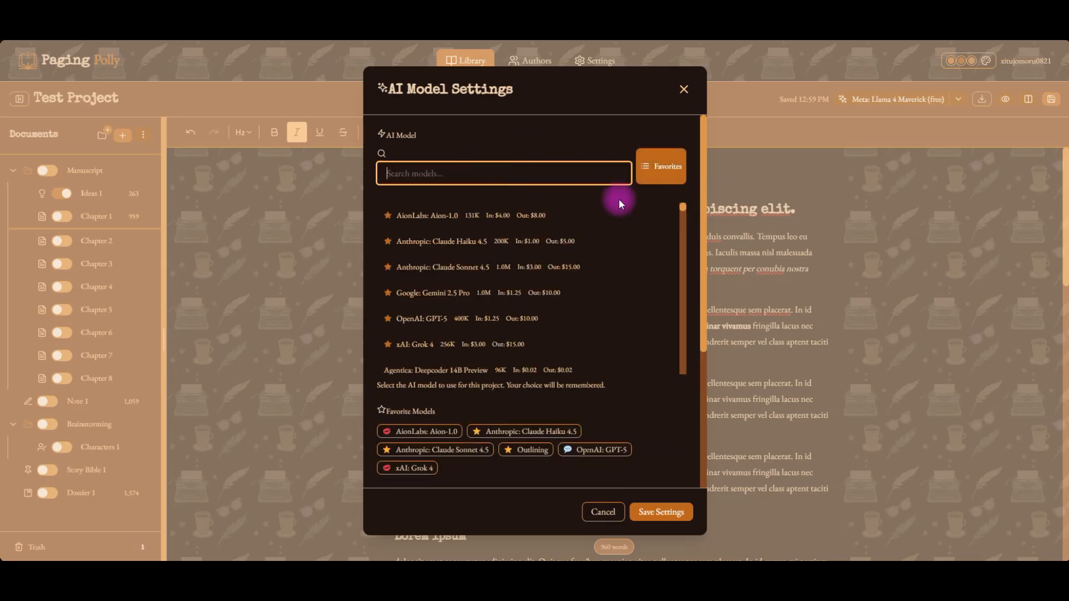
pyautogui.click(591, 143)
pyautogui.scroll(-10, 596, 323)
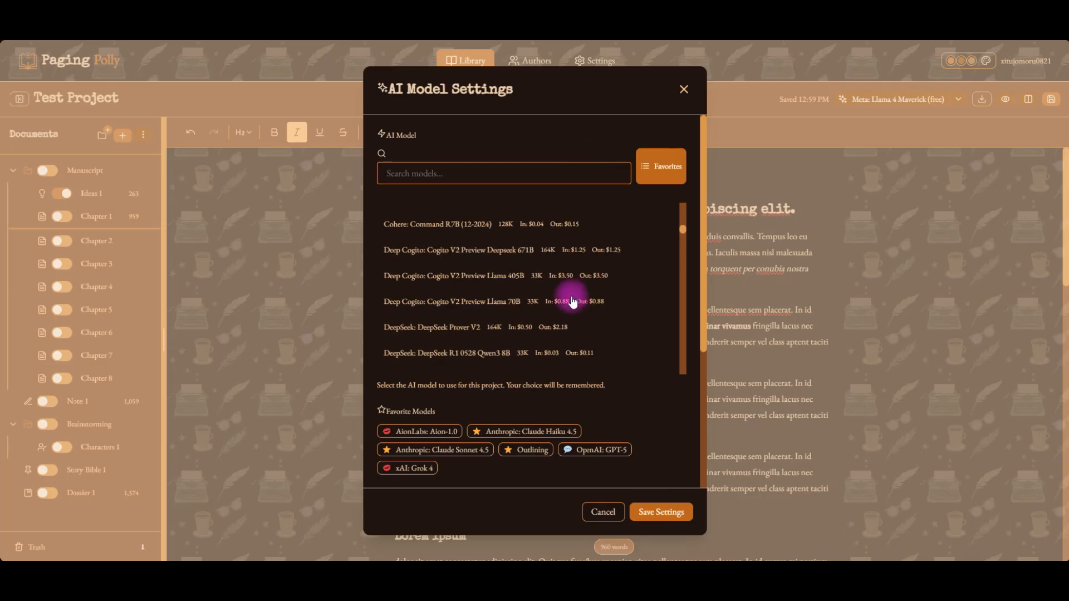
pyautogui.scroll(-2, 610, 273)
pyautogui.scroll(-3, 611, 273)
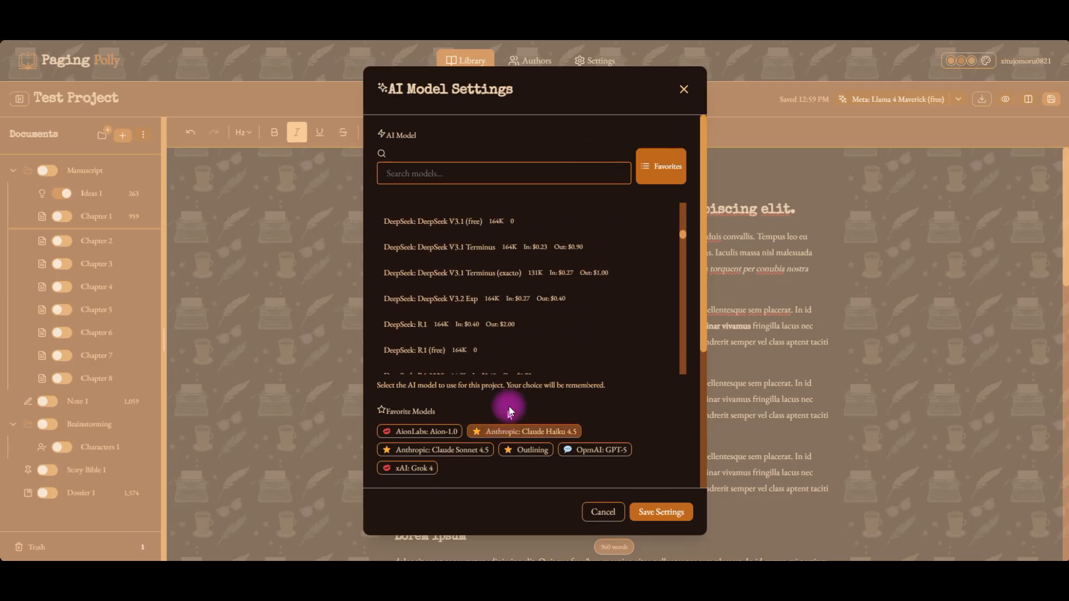
pyautogui.scroll(-4, 512, 398)
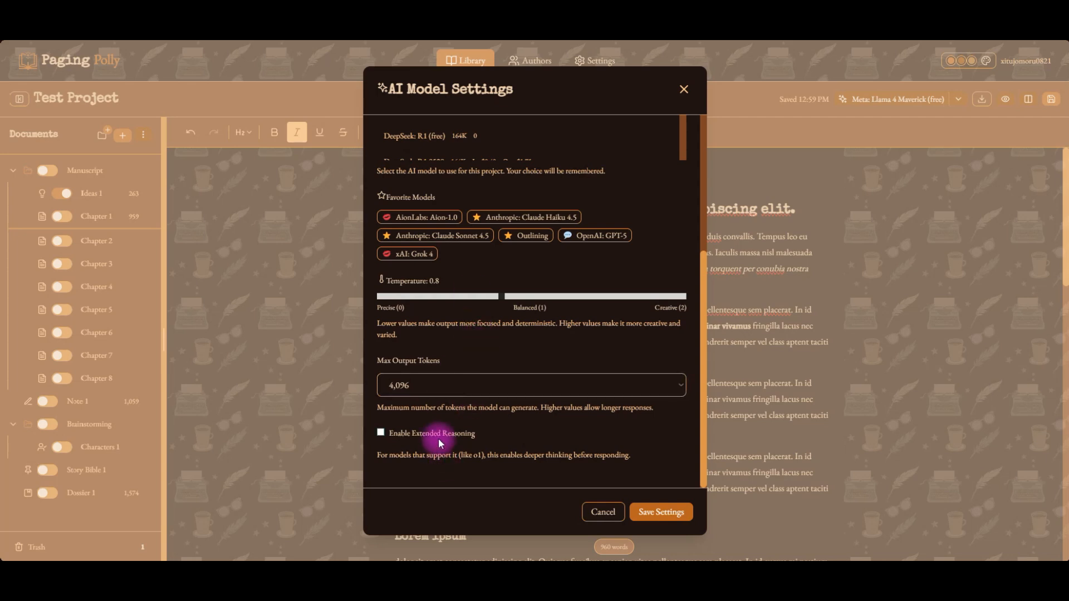
pyautogui.click(482, 388)
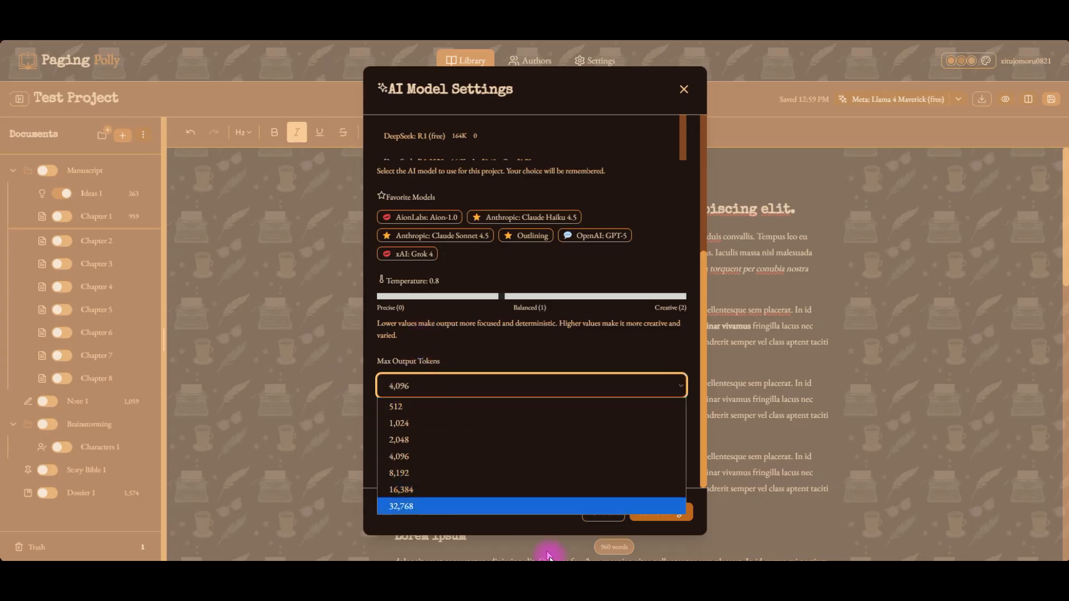
pyautogui.click(397, 384)
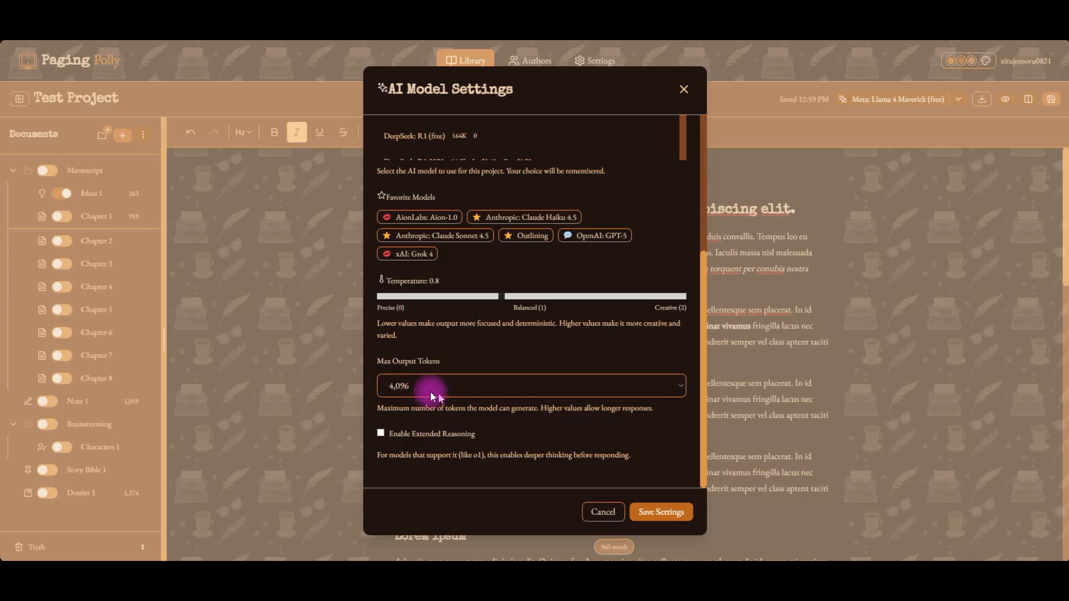
# Search for kimi and select MoonshotAI: Kimi K2 0711 (free) as the project's AI model.
pyautogui.scroll(4, 612, 334)
pyautogui.scroll(2, 511, 212)
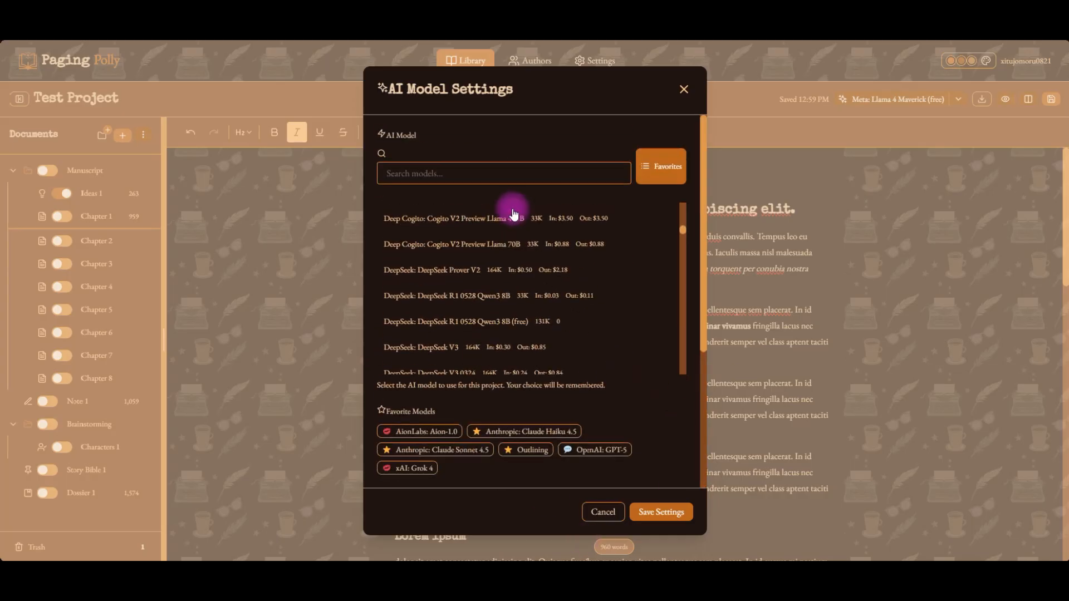
pyautogui.click(471, 175)
pyautogui.write('kimi')
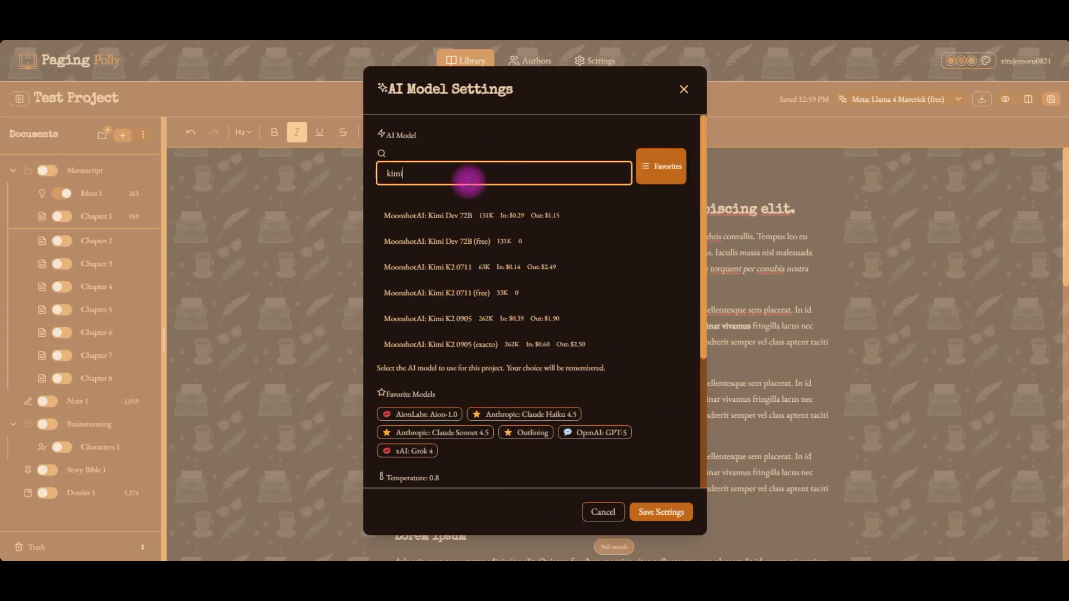
pyautogui.click(488, 292)
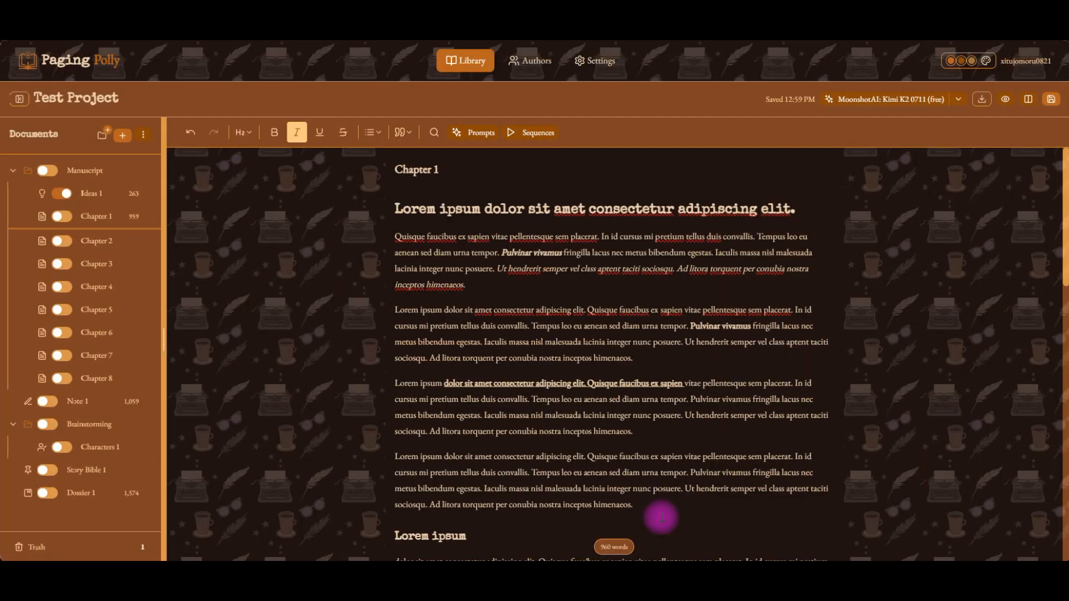
# Switch the project's model to the favorite OpenAI: GPT-5 and reopen the AI model settings.
pyautogui.click(958, 102)
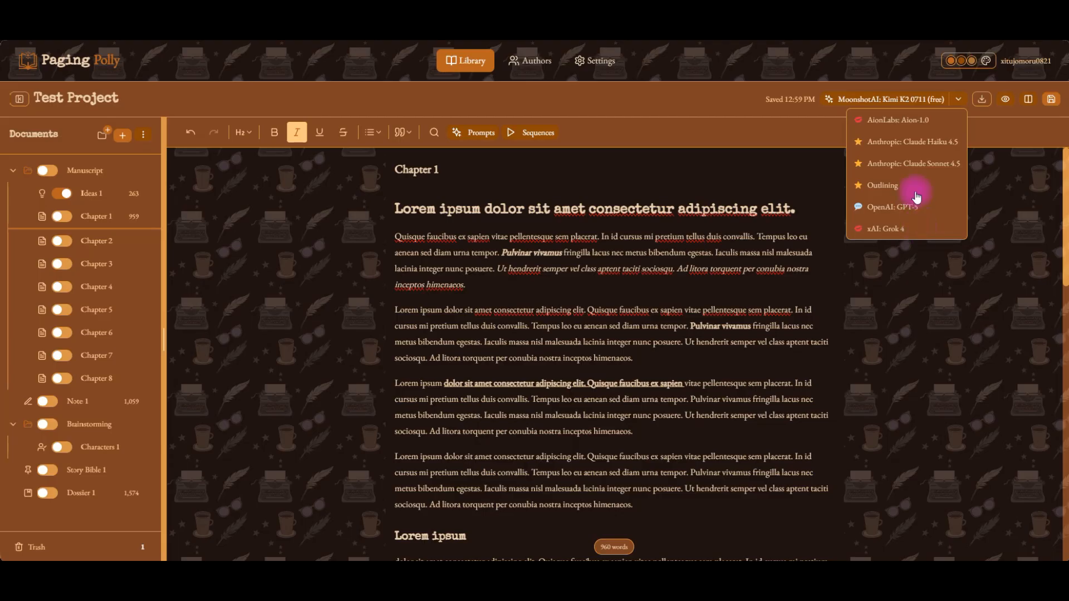
pyautogui.click(907, 209)
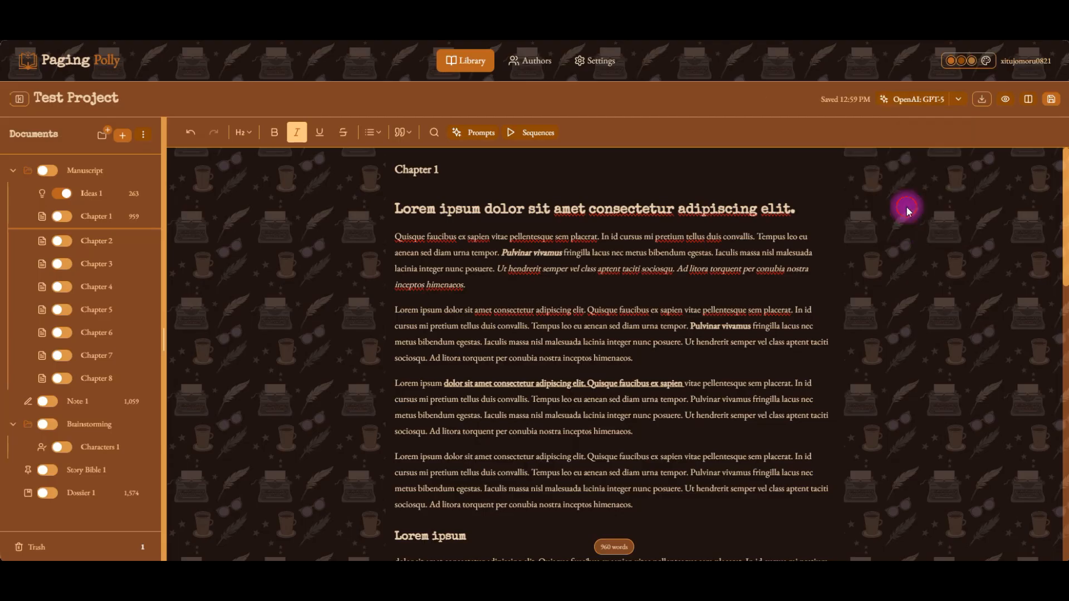
pyautogui.click(908, 99)
pyautogui.scroll(-3, 618, 383)
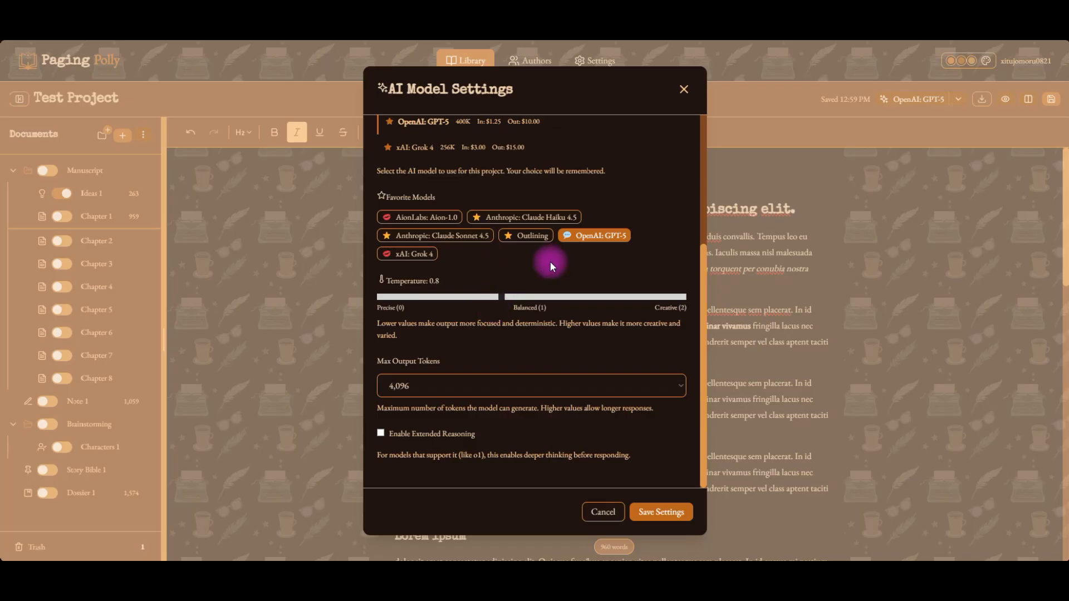
# Filter to favorites, search for free models, choose DeepSeek: DeepSeek V3.1 (free) and save the AI model settings.
pyautogui.scroll(4, 578, 255)
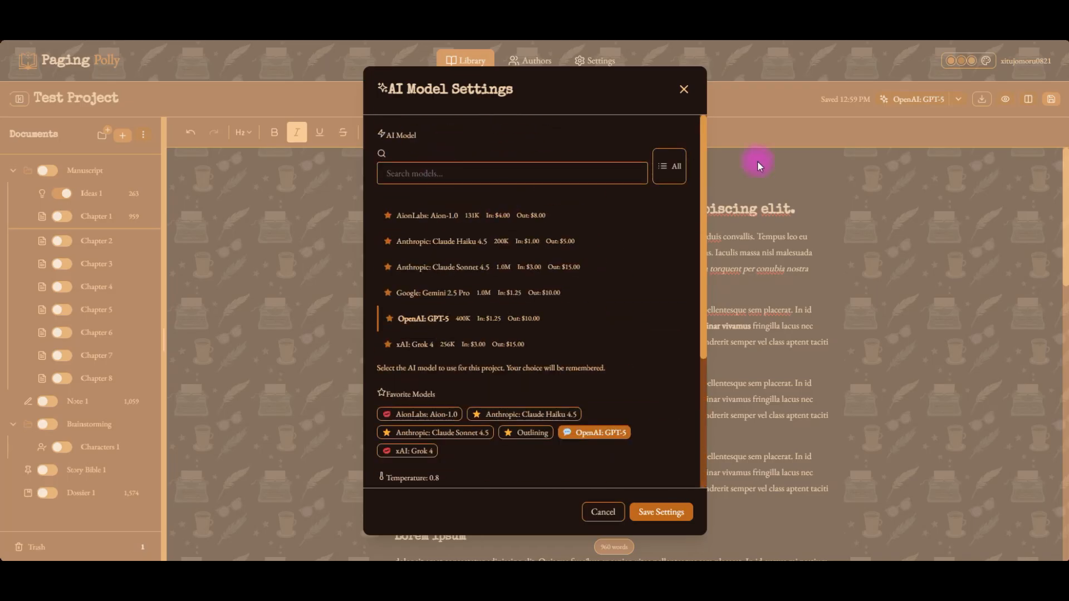
pyautogui.click(671, 166)
pyautogui.click(583, 174)
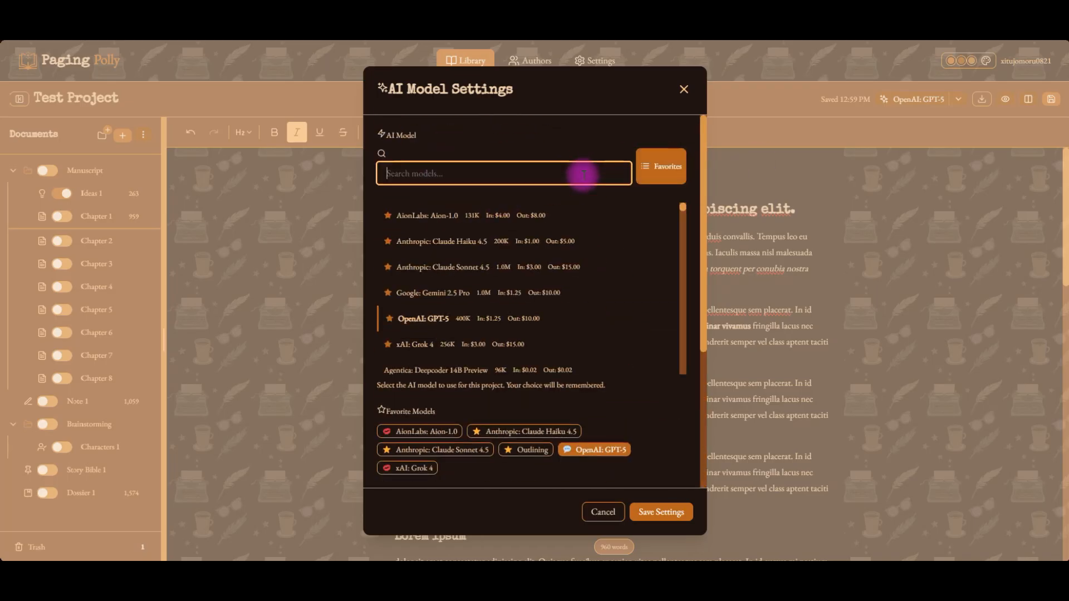
pyautogui.write('free')
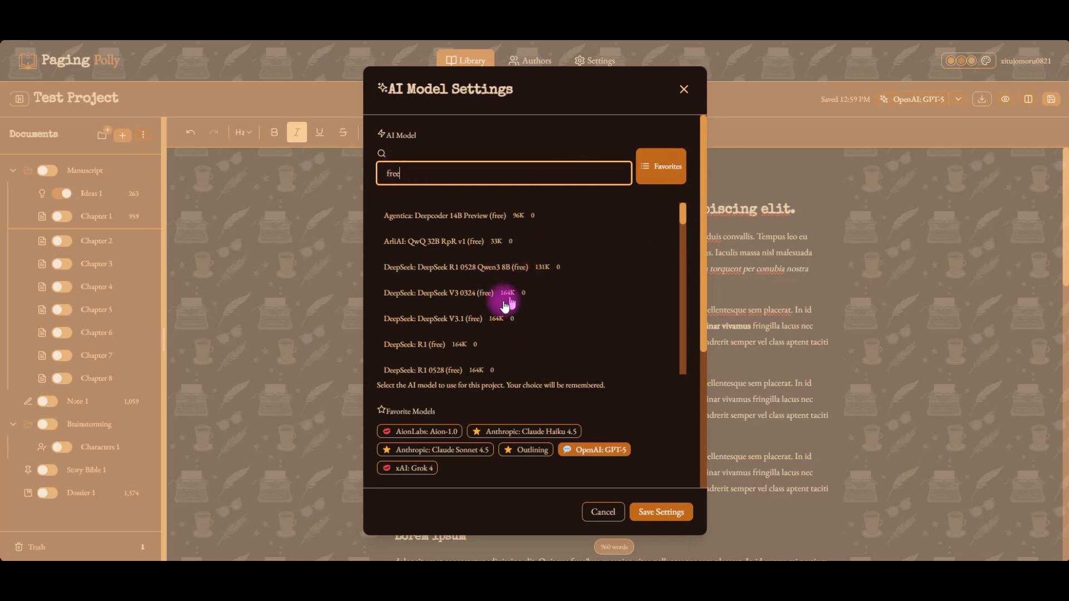
pyautogui.click(453, 318)
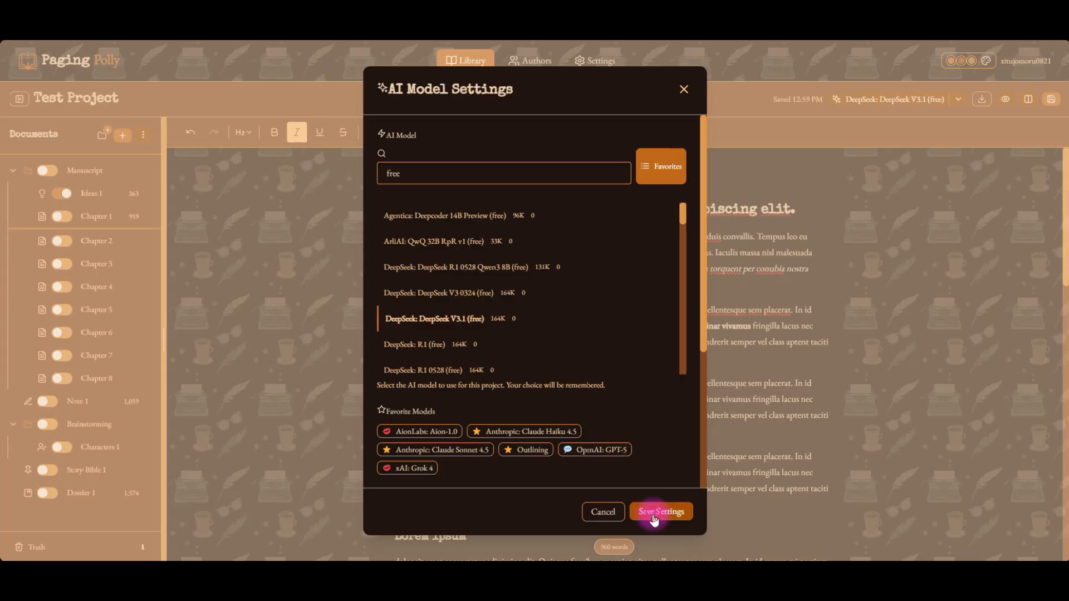
pyautogui.click(654, 518)
# Review the favorite models in the quick model switcher and close it.
pyautogui.click(965, 101)
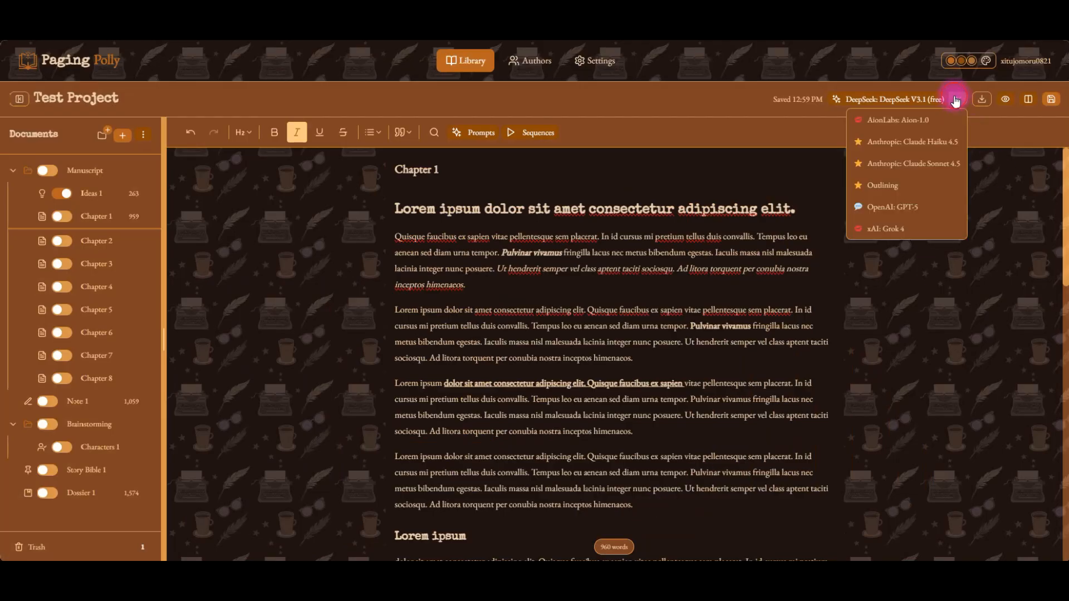
pyautogui.click(1005, 248)
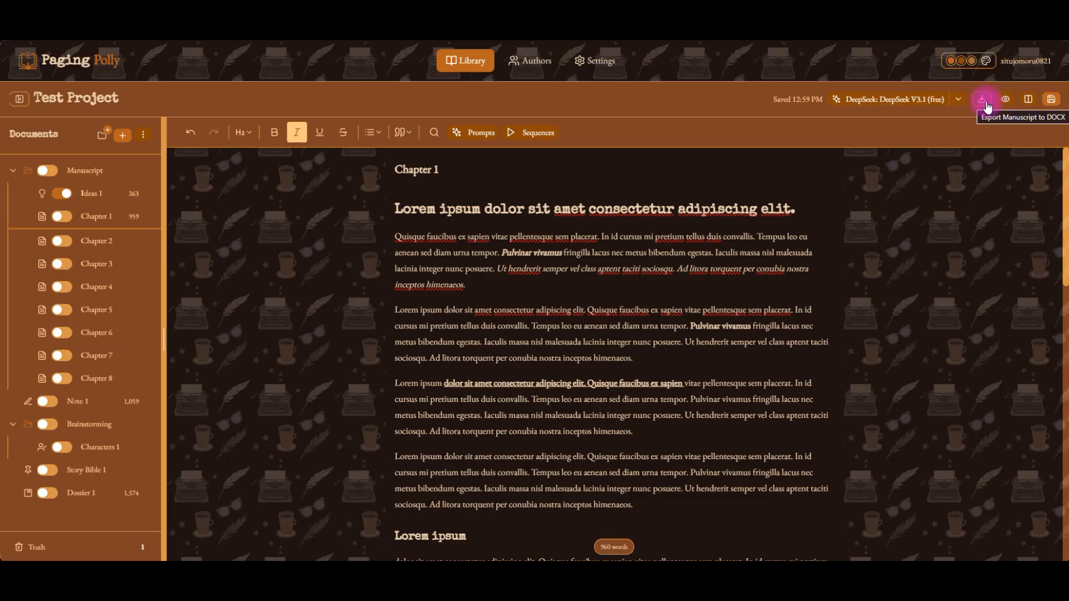
# Open Dossier 1, create a new document in the project, and open the new Chapter 9.
pyautogui.click(78, 496)
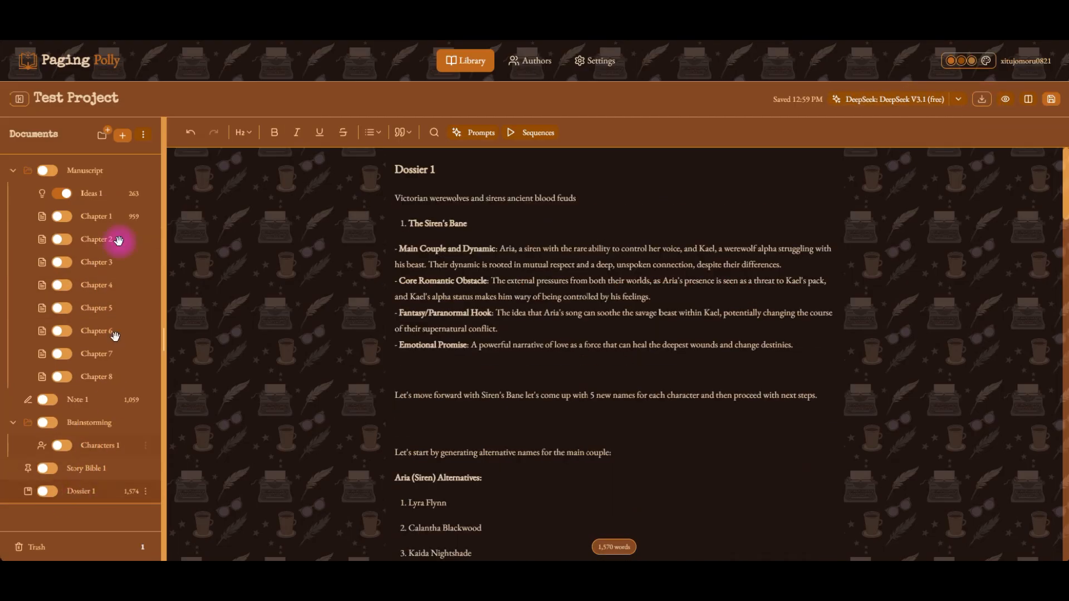
pyautogui.click(122, 136)
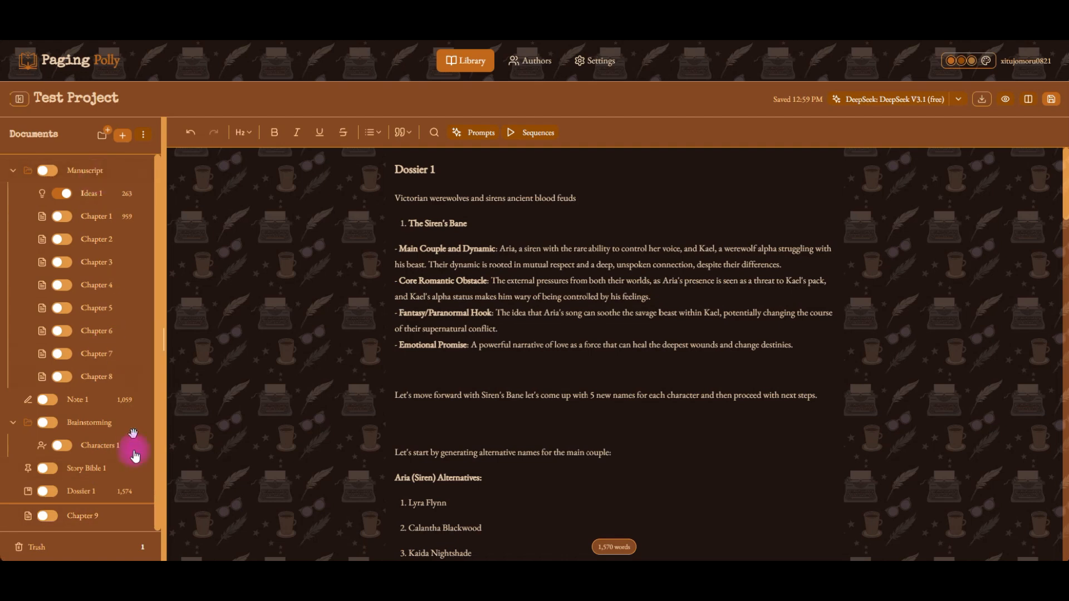
pyautogui.click(89, 512)
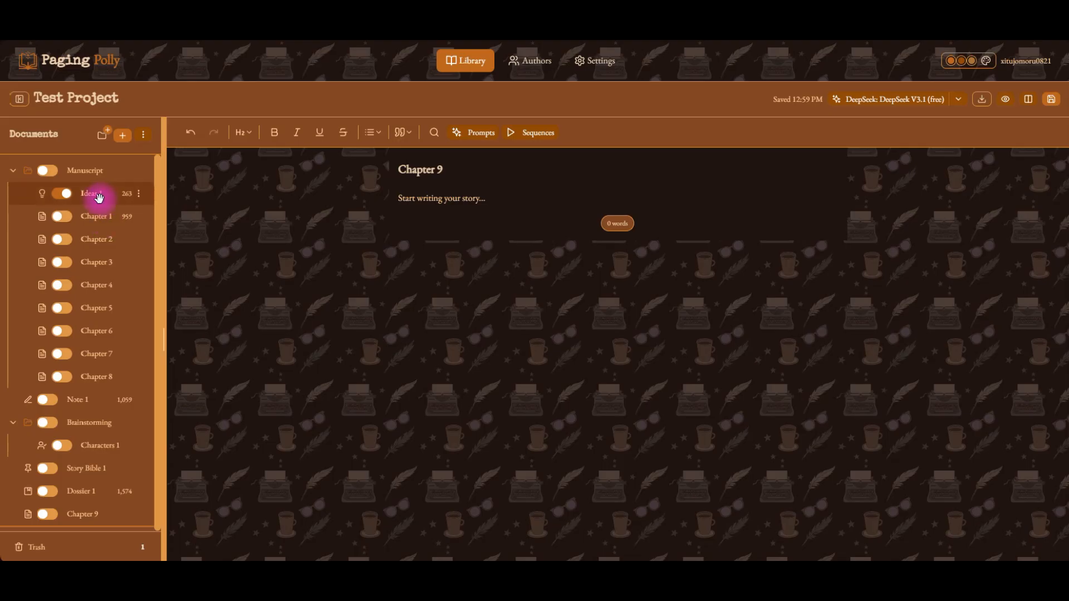
# Open Chapter 1 and scroll through its text.
pyautogui.click(97, 217)
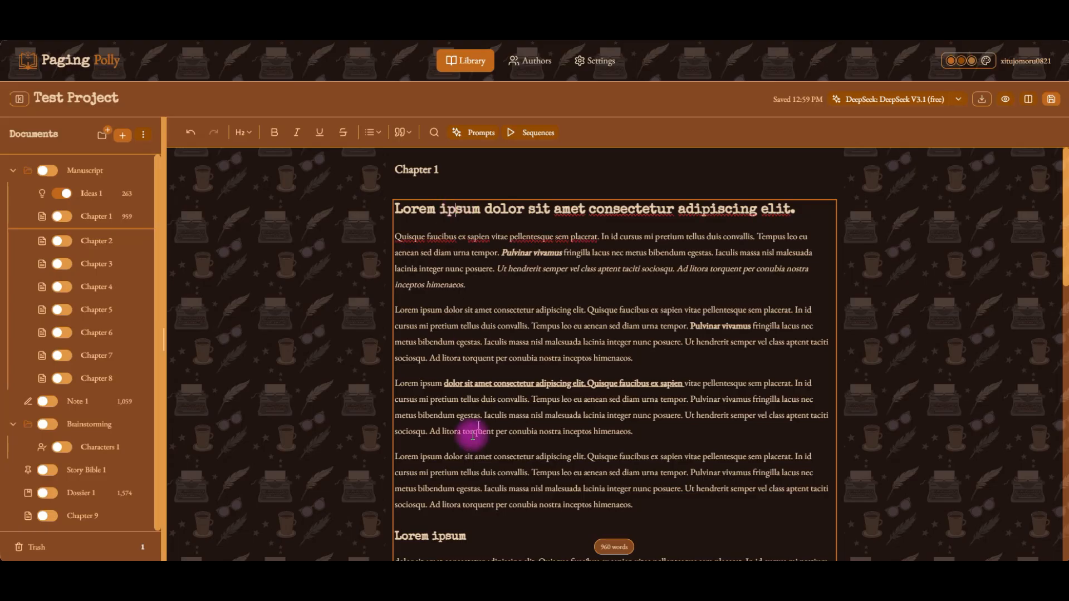
pyautogui.scroll(-5, 566, 471)
pyautogui.scroll(3, 566, 470)
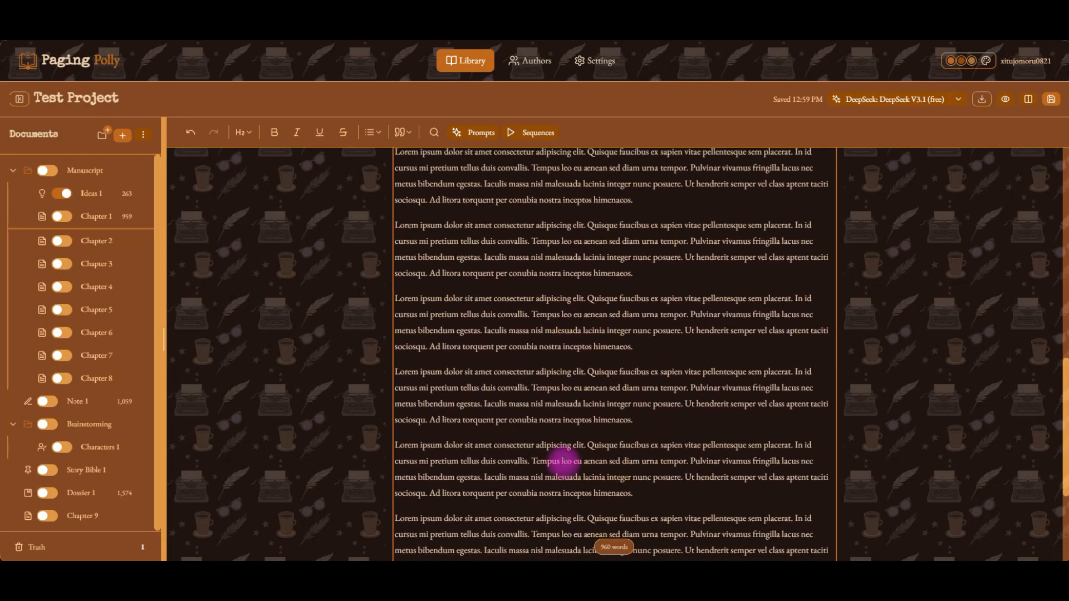
pyautogui.scroll(2, 508, 303)
pyautogui.click(491, 210)
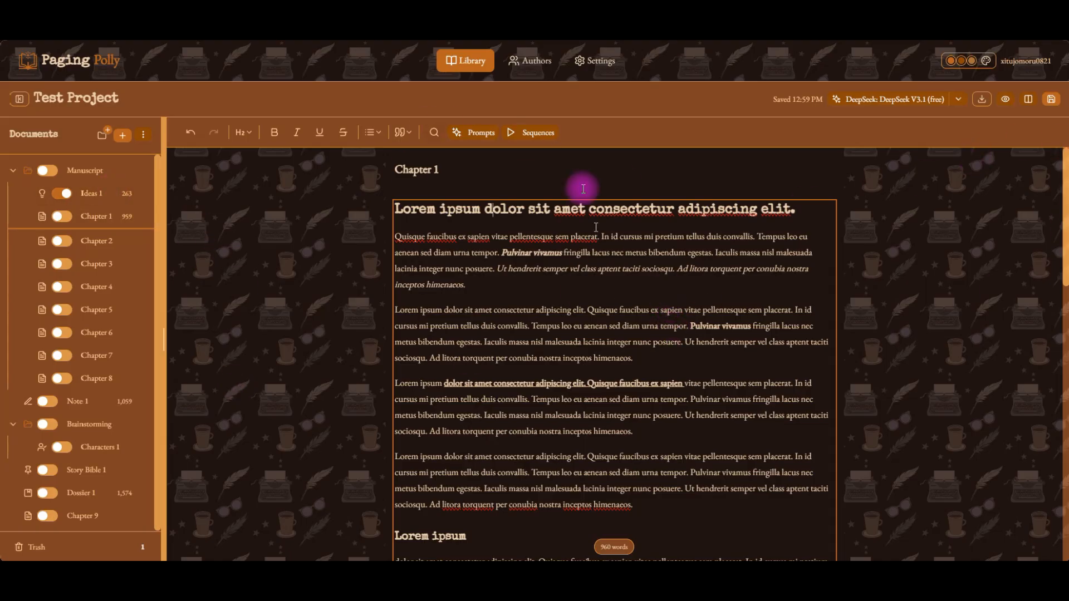
# Move Chapter 9 into the Manuscript folder below Chapter 8.
pyautogui.click(29, 516)
pyautogui.moveTo(29, 515); pyautogui.dragTo(74, 383)
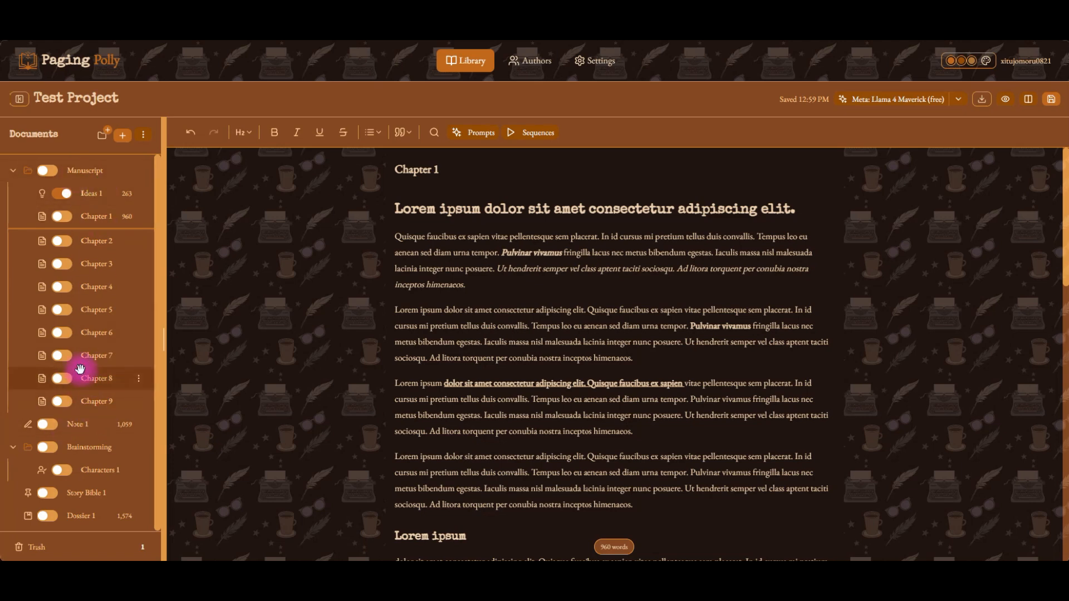
# Hide and restore the app header and the documents sidebar.
pyautogui.click(1008, 101)
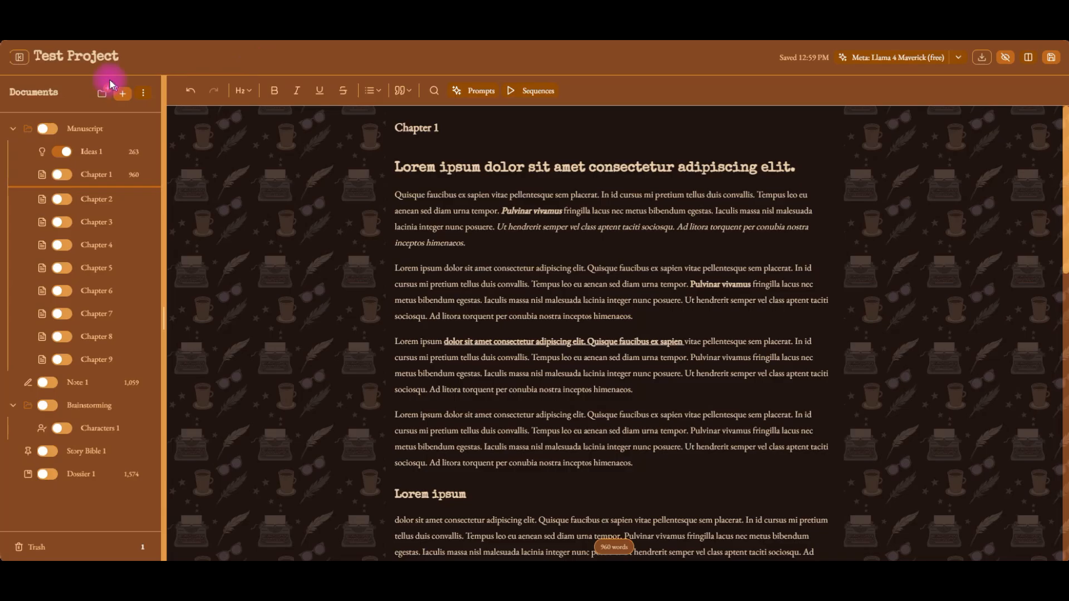
pyautogui.click(16, 58)
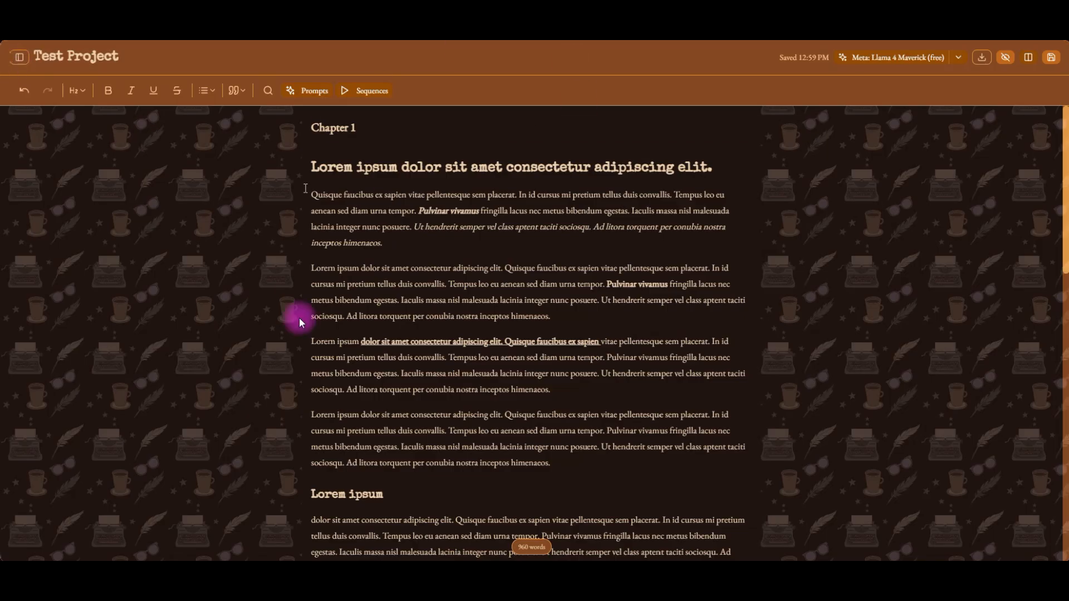
pyautogui.click(19, 57)
pyautogui.click(1002, 62)
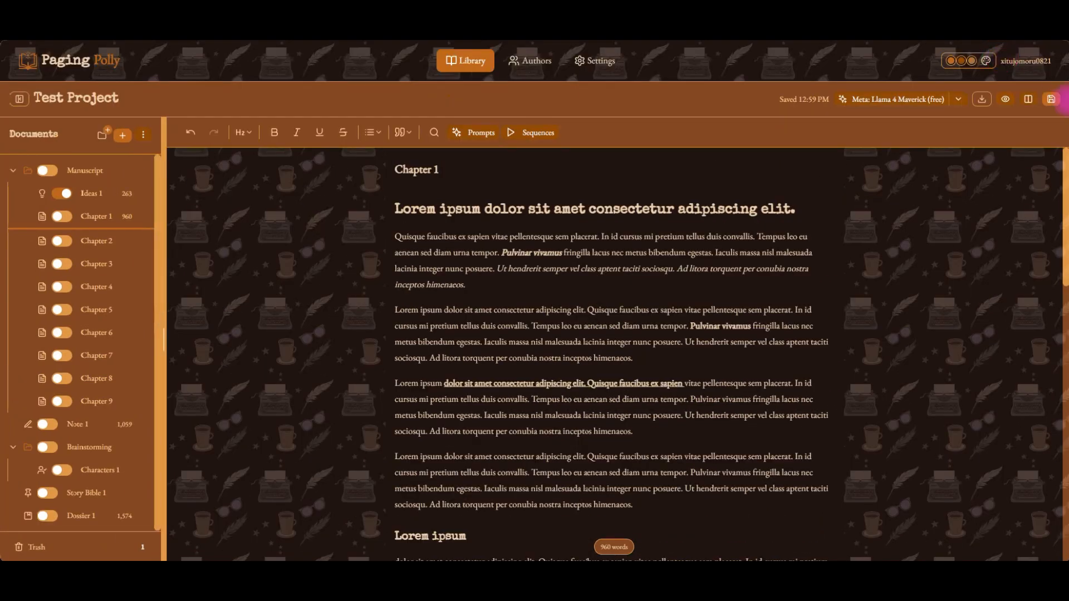
# Open a split view and load Ideas 1 into the second pane beside Chapter 1.
pyautogui.click(1028, 101)
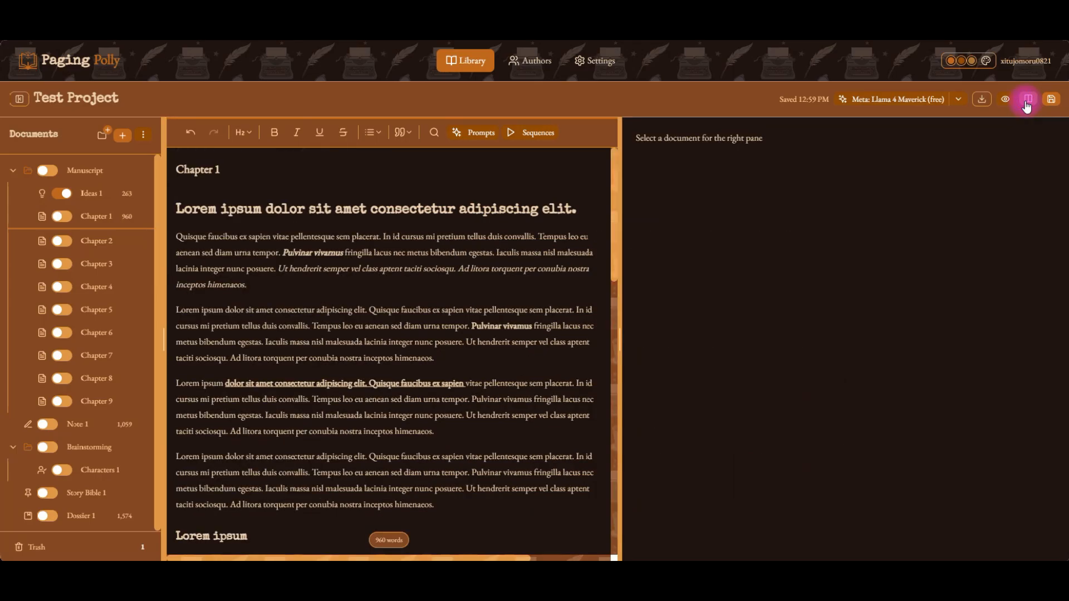
pyautogui.click(1013, 104)
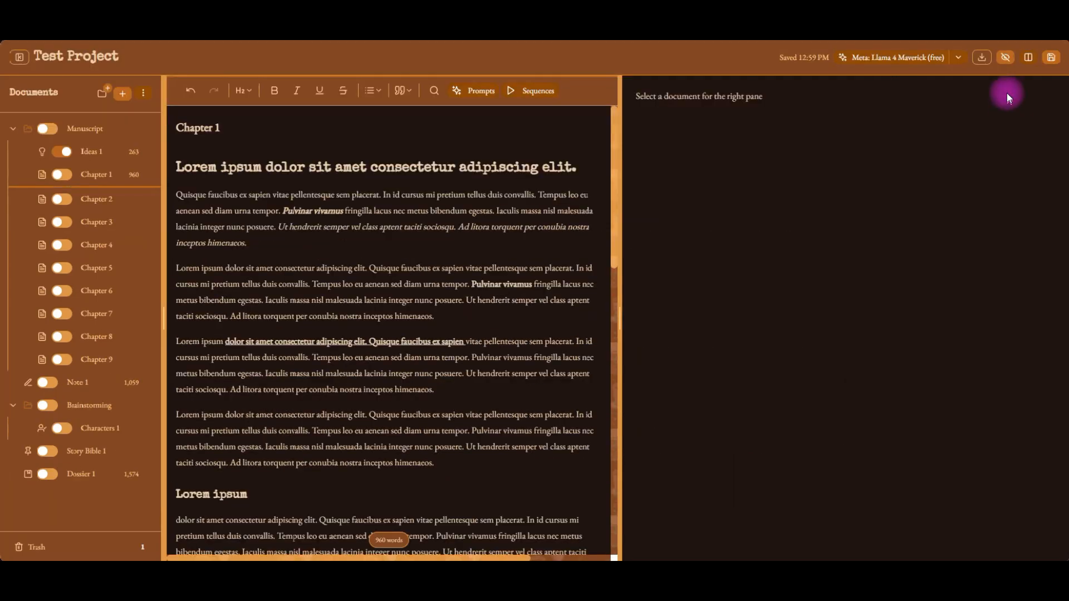
pyautogui.click(1008, 58)
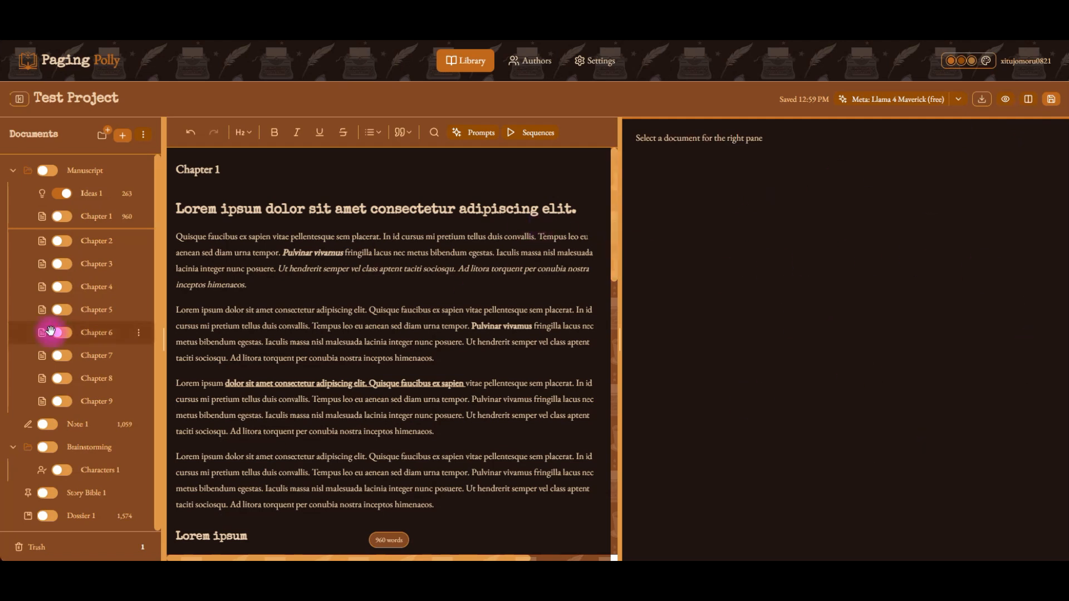
pyautogui.click(92, 195)
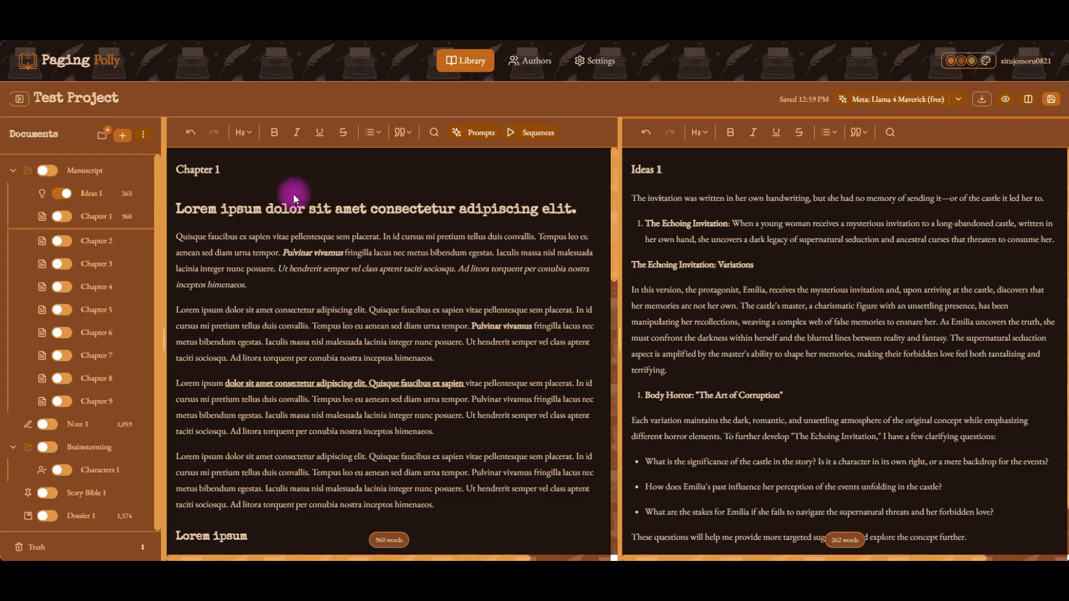
# Insert a line break after the first sentence of Ideas 1 and remove it again.
pyautogui.click(770, 177)
pyautogui.click(795, 262)
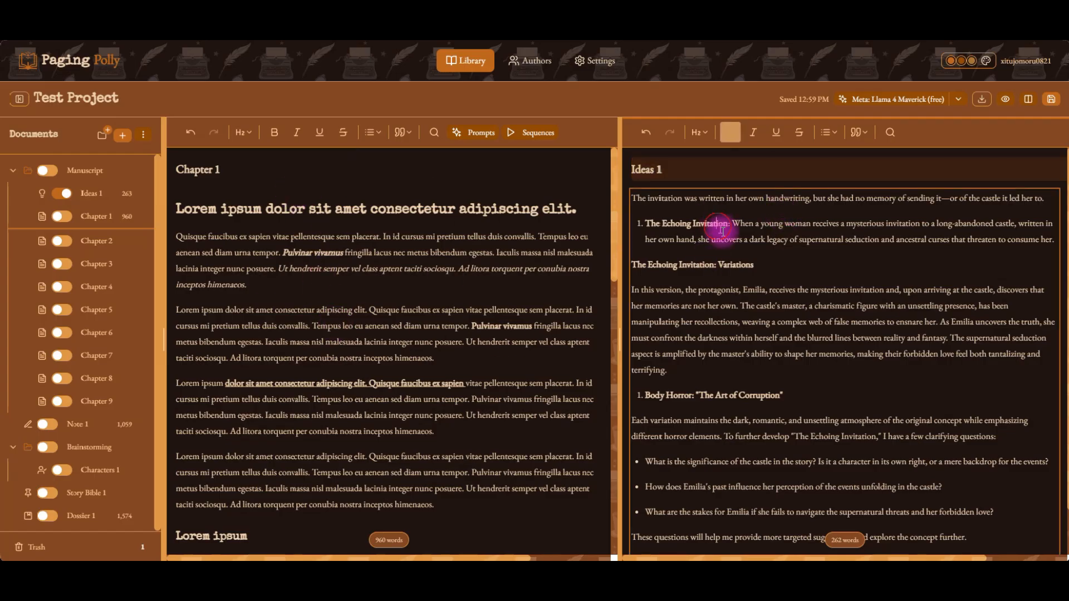
pyautogui.click(1039, 203)
pyautogui.press('Return')
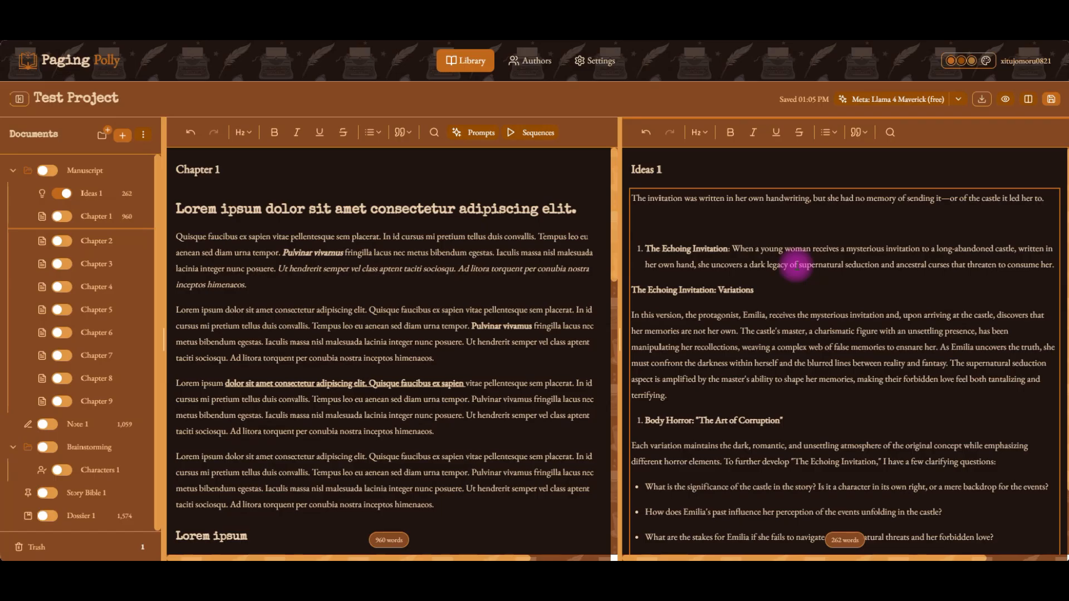
pyautogui.press('BackSpace')
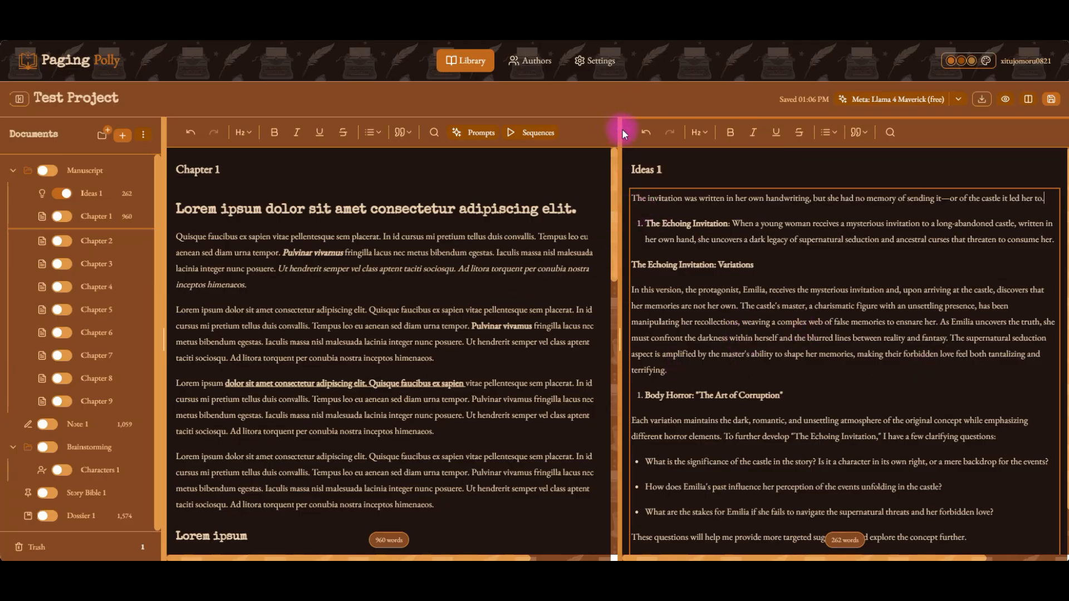
# Widen the Chapter 1 pane, scroll the Ideas 1 pane, and close the split view.
pyautogui.moveTo(619, 129); pyautogui.dragTo(835, 130)
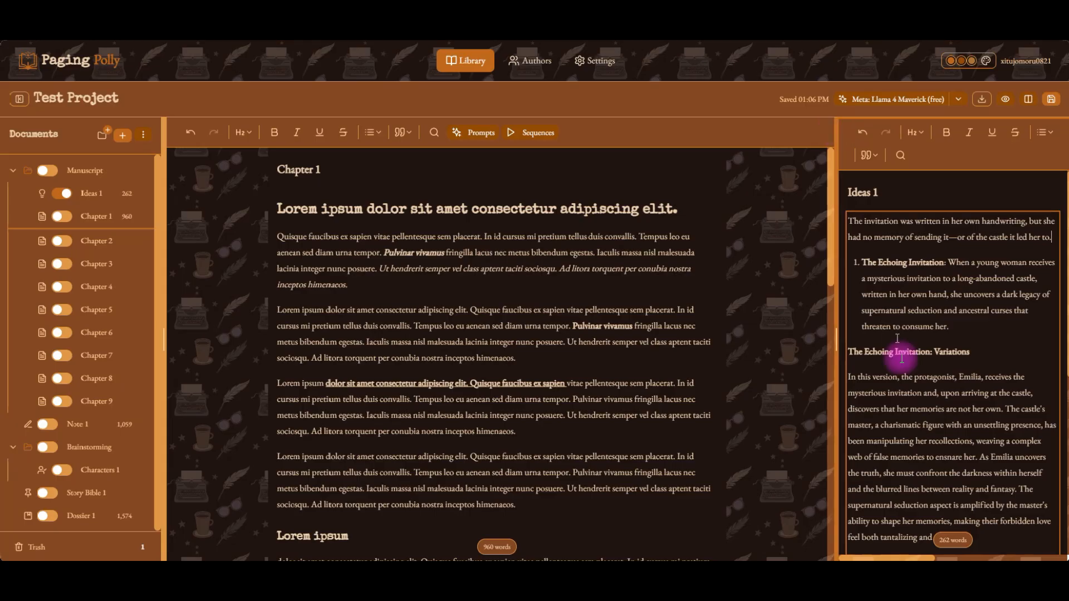
pyautogui.scroll(-6, 904, 355)
pyautogui.scroll(6, 903, 354)
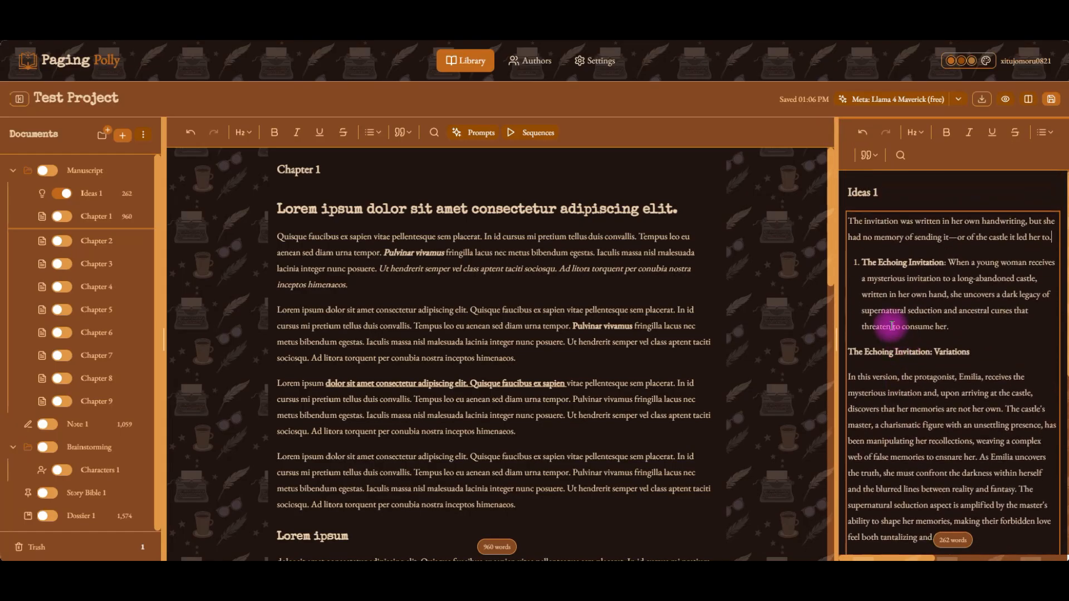
pyautogui.click(1029, 99)
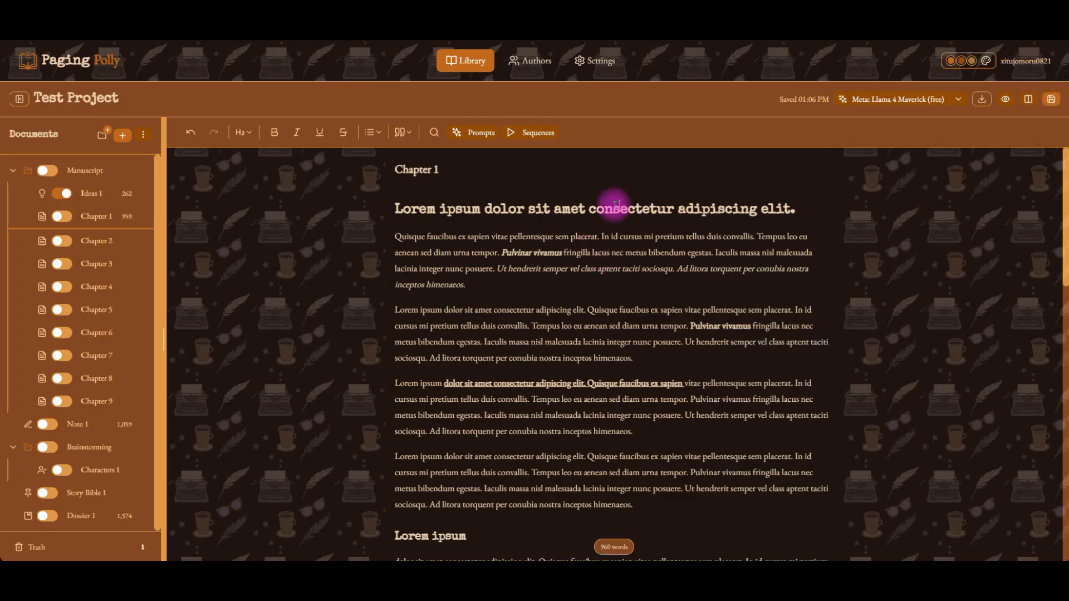
# Save Chapter 1, then undo and redo the last edit at the end of its heading.
pyautogui.click(820, 206)
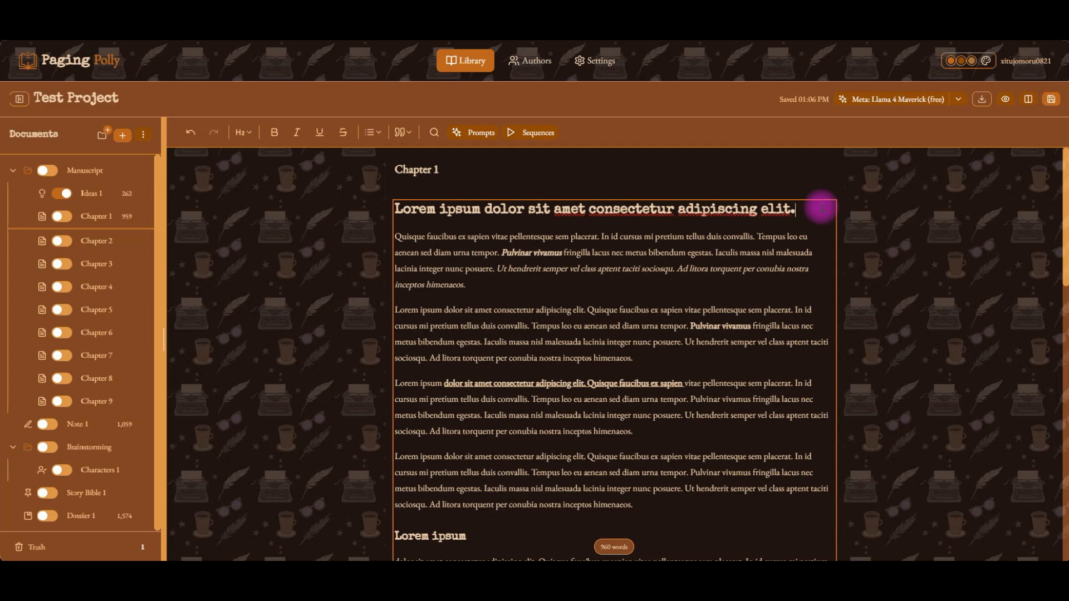
pyautogui.hotkey('ctrl', 's')
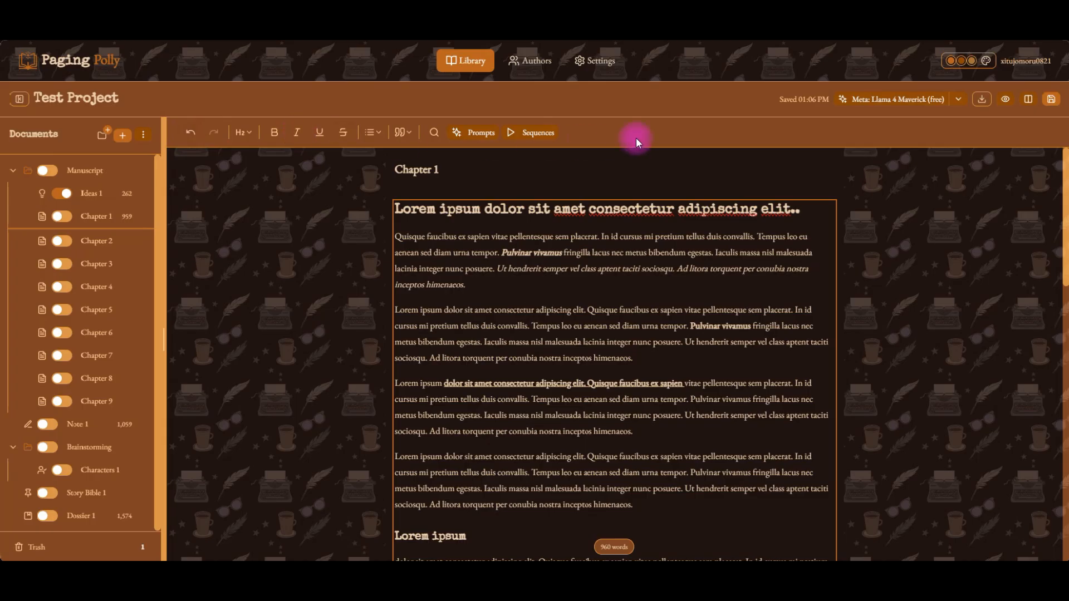
pyautogui.click(190, 134)
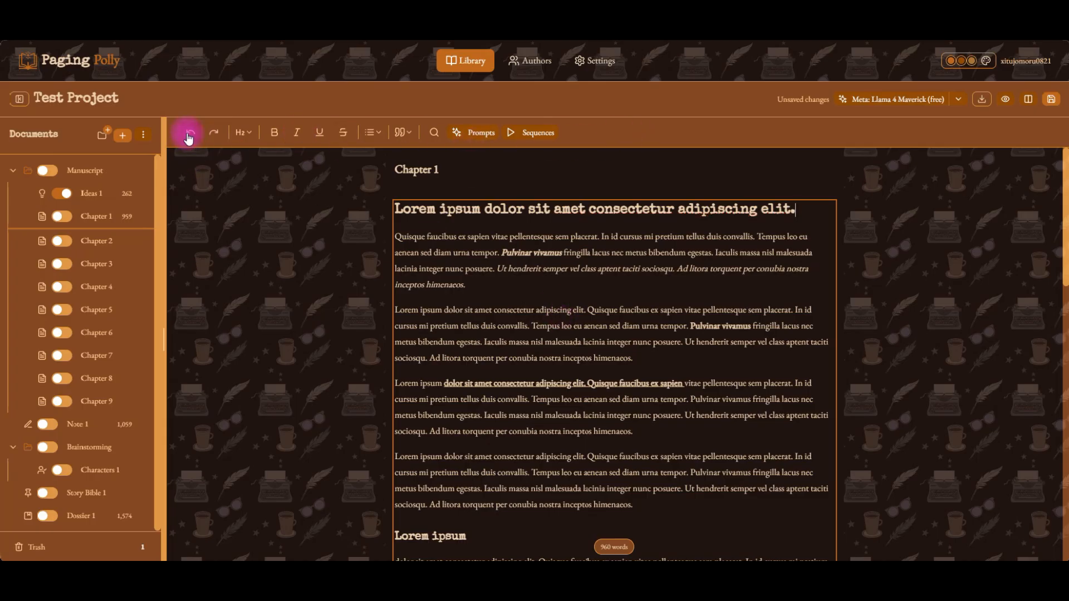
pyautogui.click(217, 134)
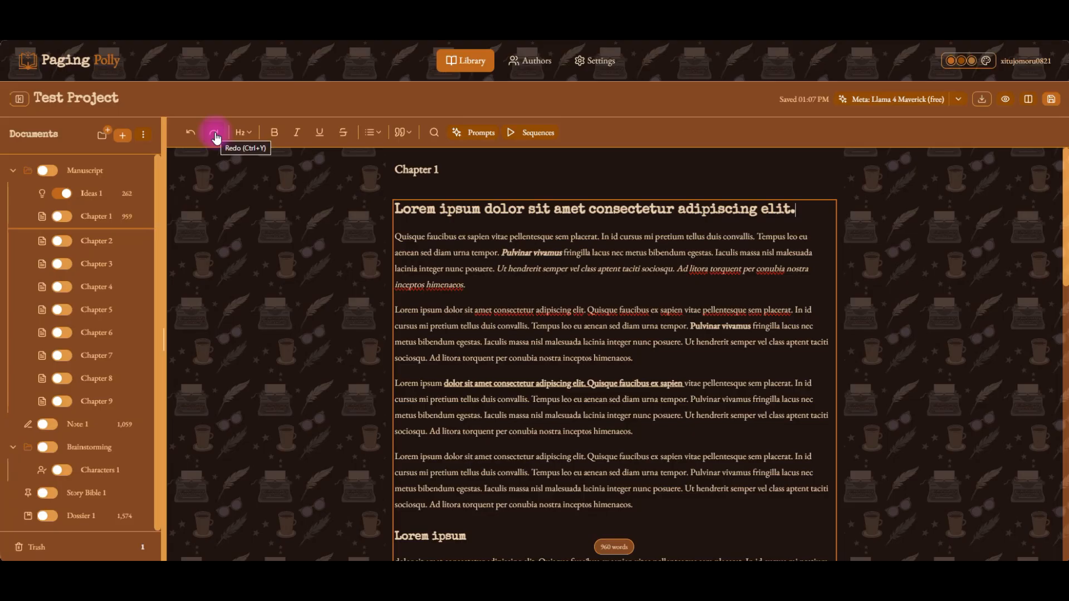
# Try switching Chapter 1's title to Heading 3, then restore it to Heading 2.
pyautogui.click(594, 236)
pyautogui.moveTo(813, 215); pyautogui.dragTo(391, 189)
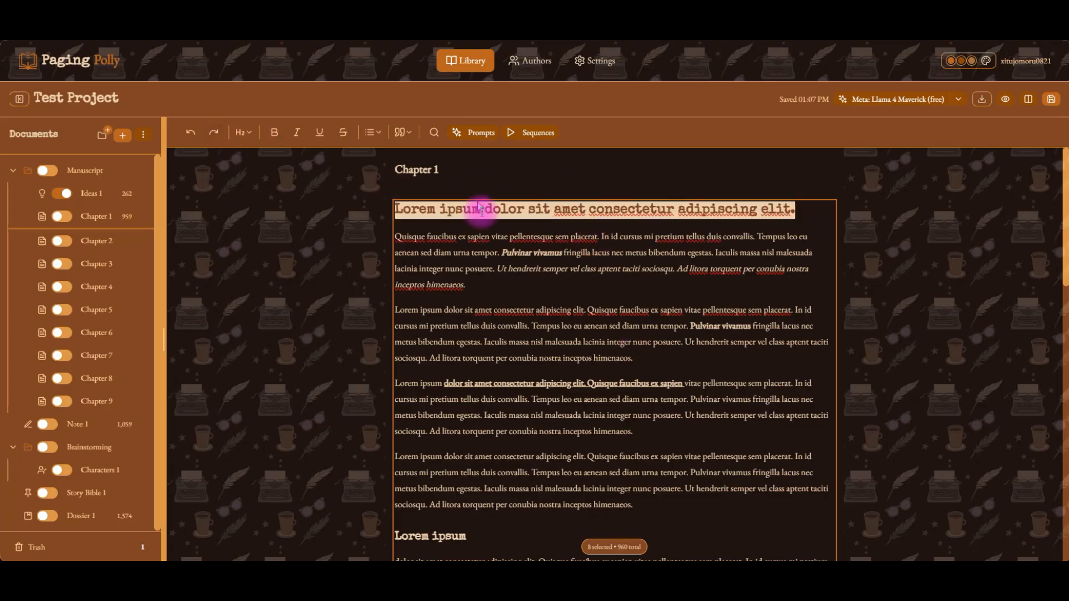
pyautogui.click(244, 133)
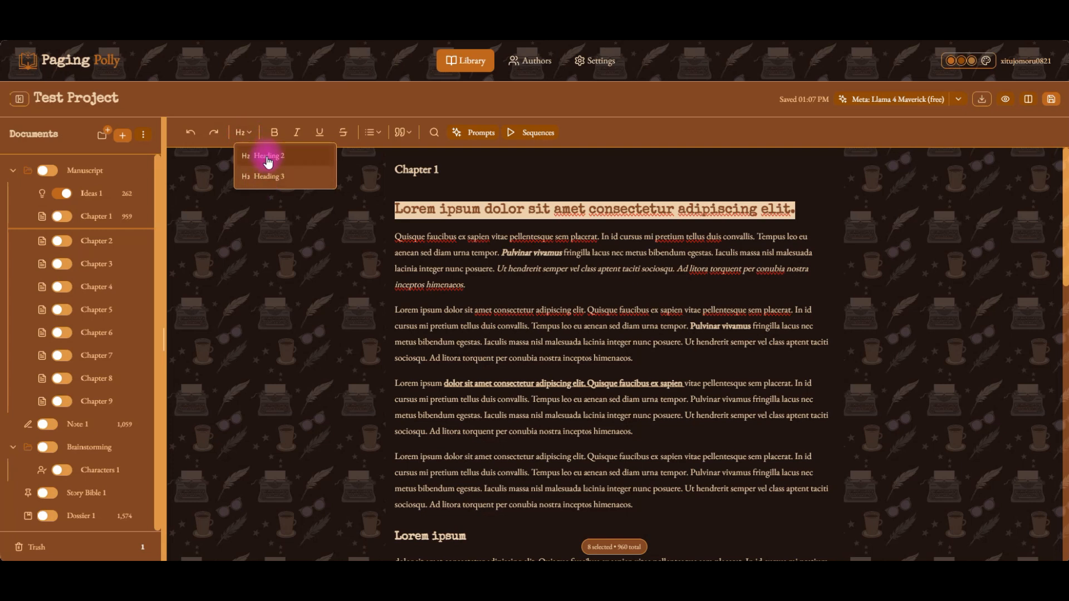
pyautogui.click(262, 167)
pyautogui.click(264, 182)
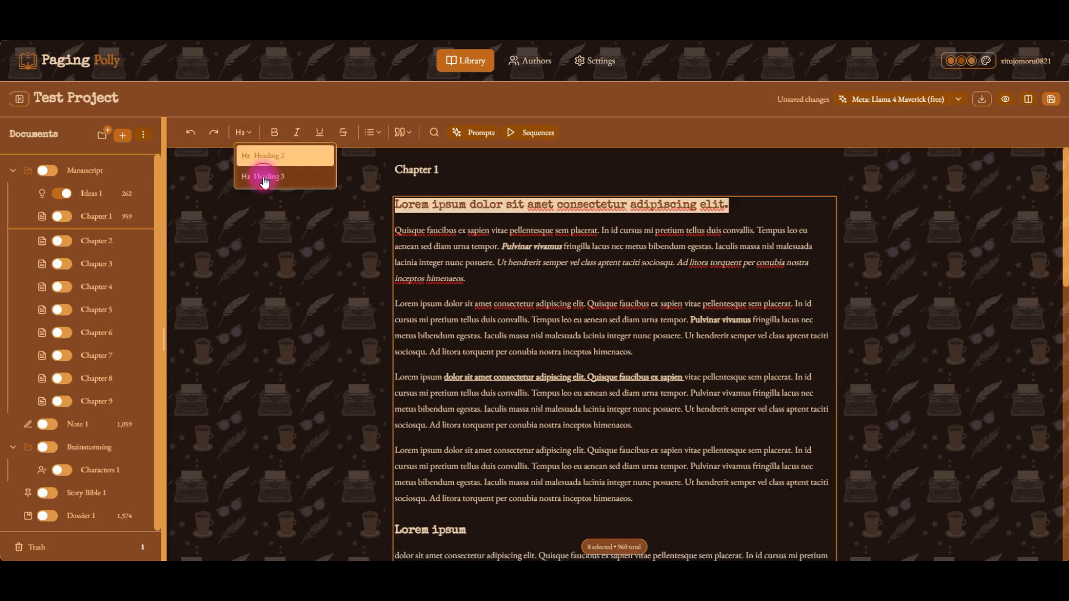
pyautogui.click(254, 160)
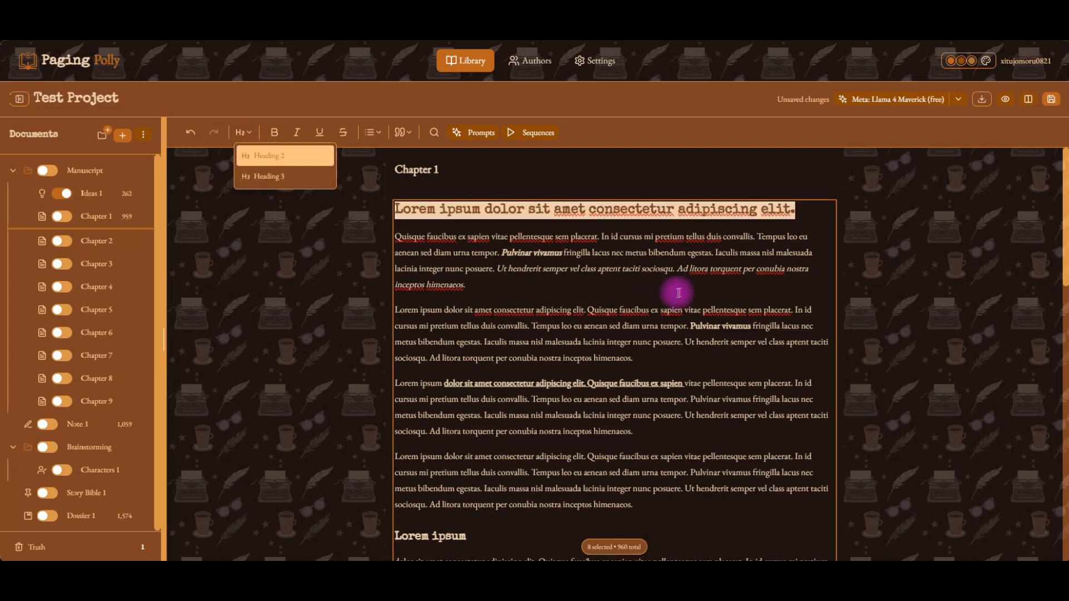
# Bold the opening lines of Chapter 1's first paragraph.
pyautogui.click(507, 210)
pyautogui.click(574, 251)
pyautogui.moveTo(400, 233); pyautogui.dragTo(497, 253)
pyautogui.click(282, 134)
pyautogui.click(657, 247)
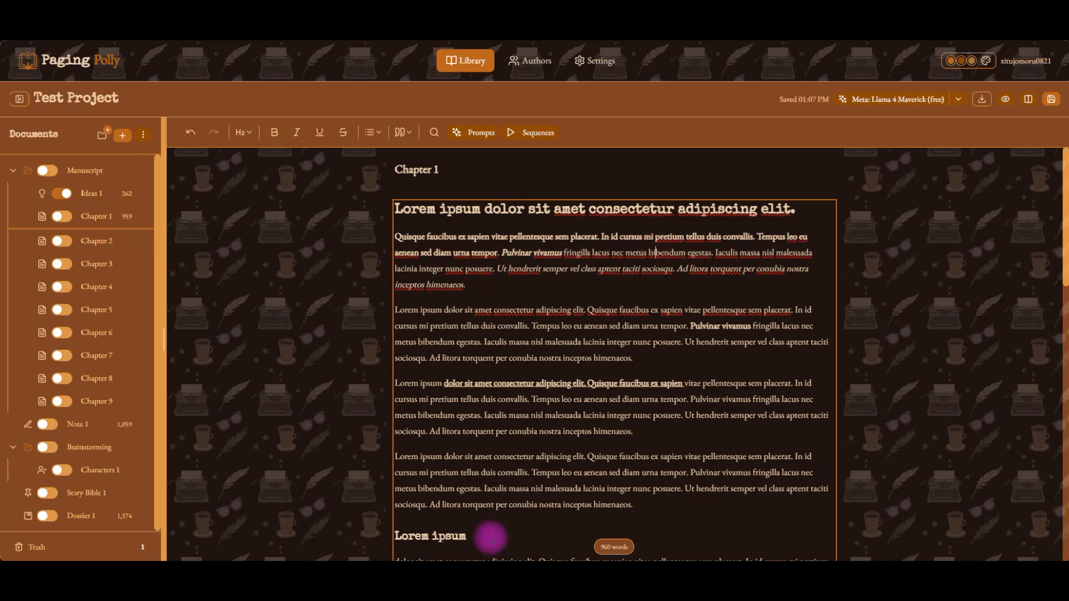
# Italicize and underline the bolded opening lines of Chapter 1's first paragraph.
pyautogui.click(498, 251)
pyautogui.moveTo(463, 238); pyautogui.dragTo(400, 233)
pyautogui.click(297, 133)
pyautogui.click(326, 136)
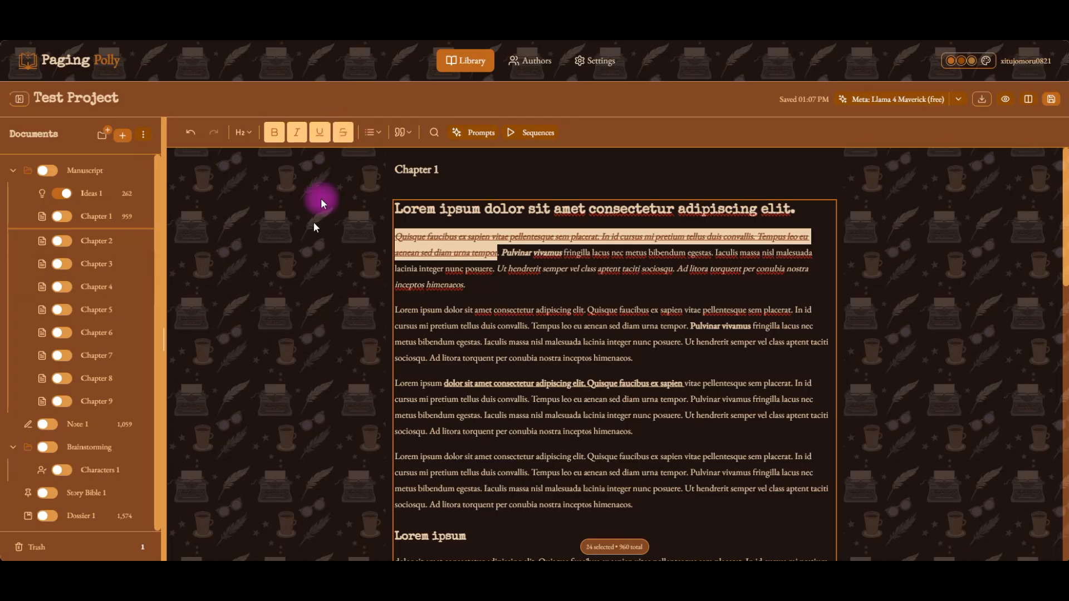
pyautogui.click(338, 137)
# Split the second paragraph into a new paragraph starting at 'Pulvinar vivamus'.
pyautogui.click(671, 306)
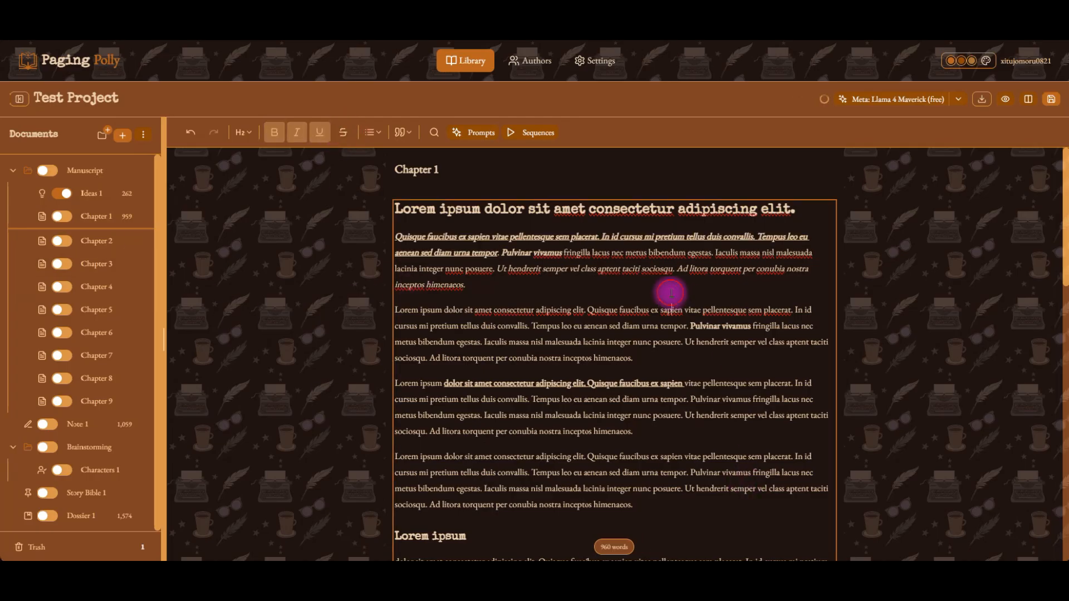
pyautogui.moveTo(483, 341); pyautogui.dragTo(533, 358)
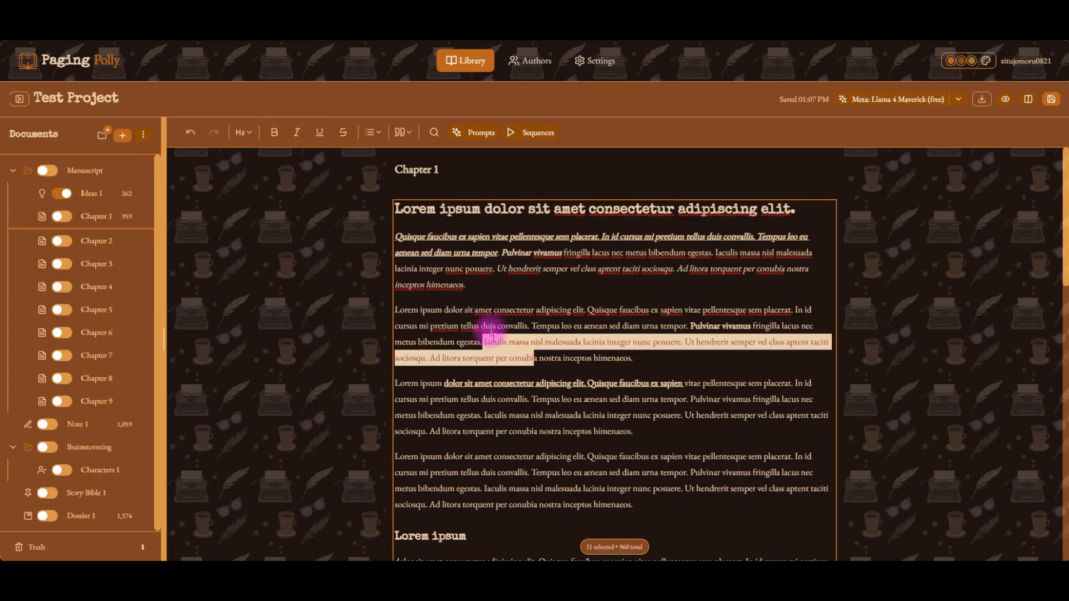
pyautogui.click(547, 327)
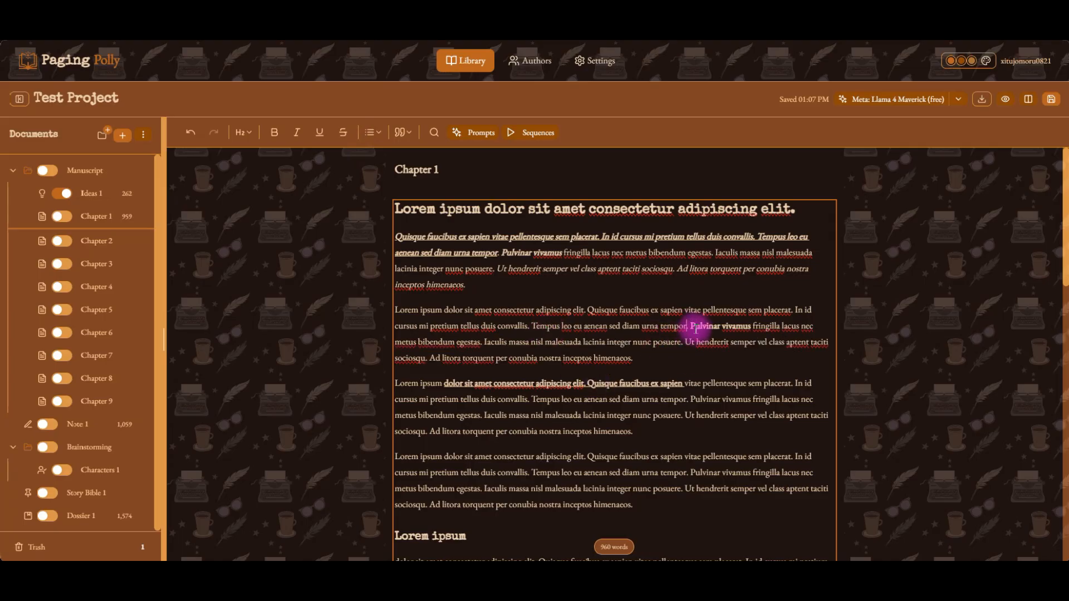
pyautogui.press('Return')
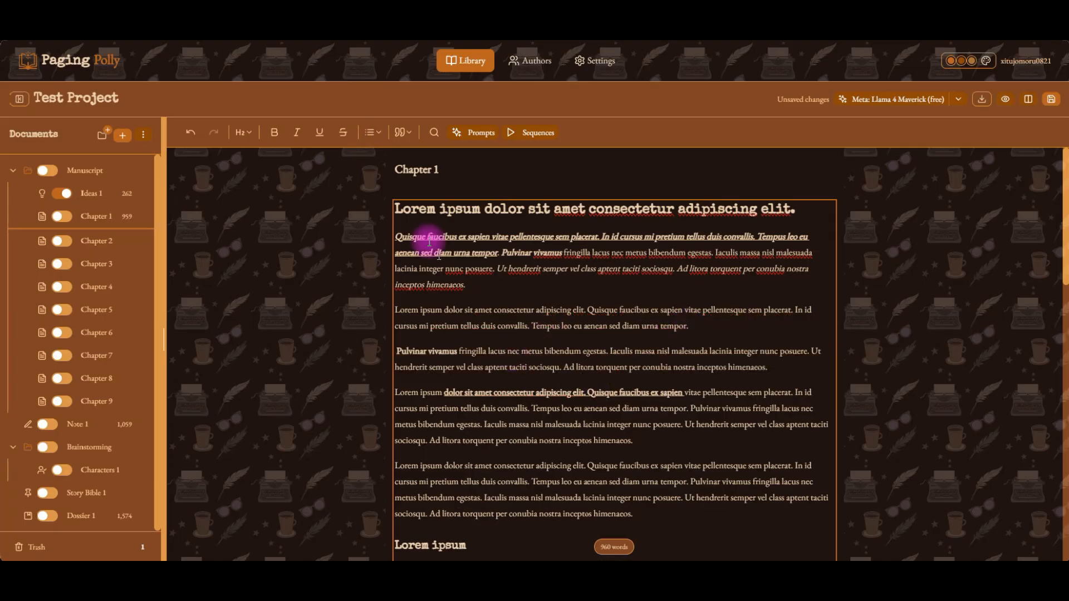
# Turn the new paragraph into a bulleted list and break it into four bullet items.
pyautogui.click(371, 133)
pyautogui.click(396, 156)
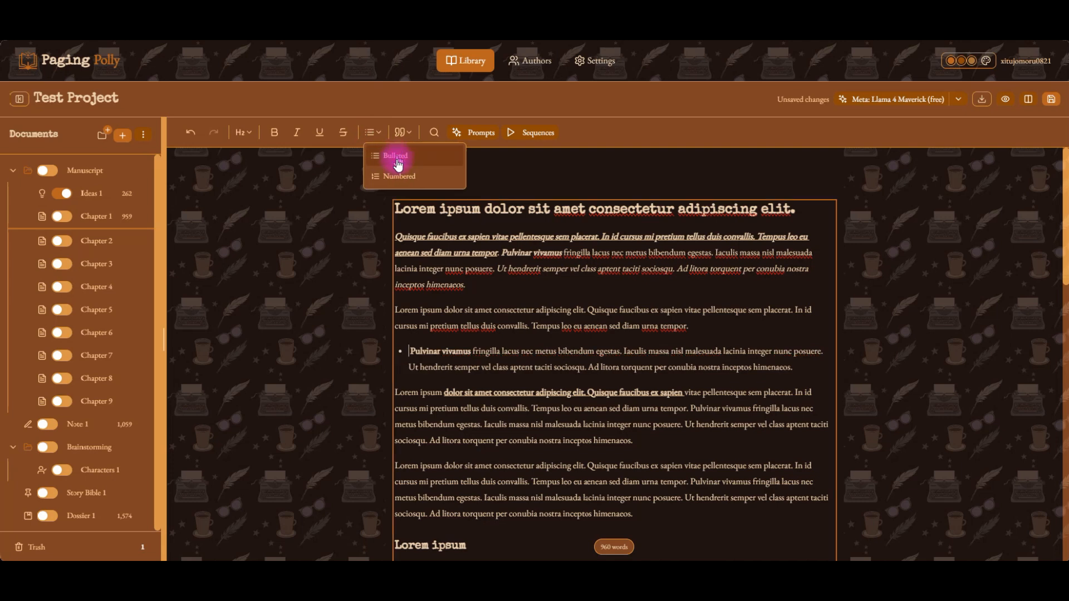
pyautogui.click(535, 351)
pyautogui.press('Return')
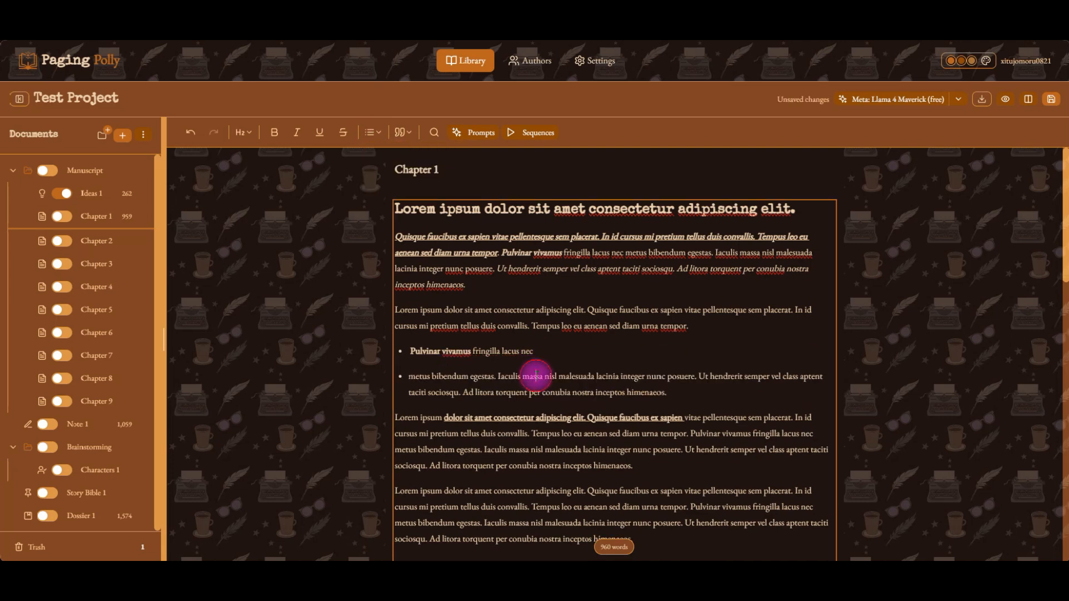
pyautogui.click(535, 376)
pyautogui.press('Return')
pyautogui.click(539, 400)
pyautogui.press('Return')
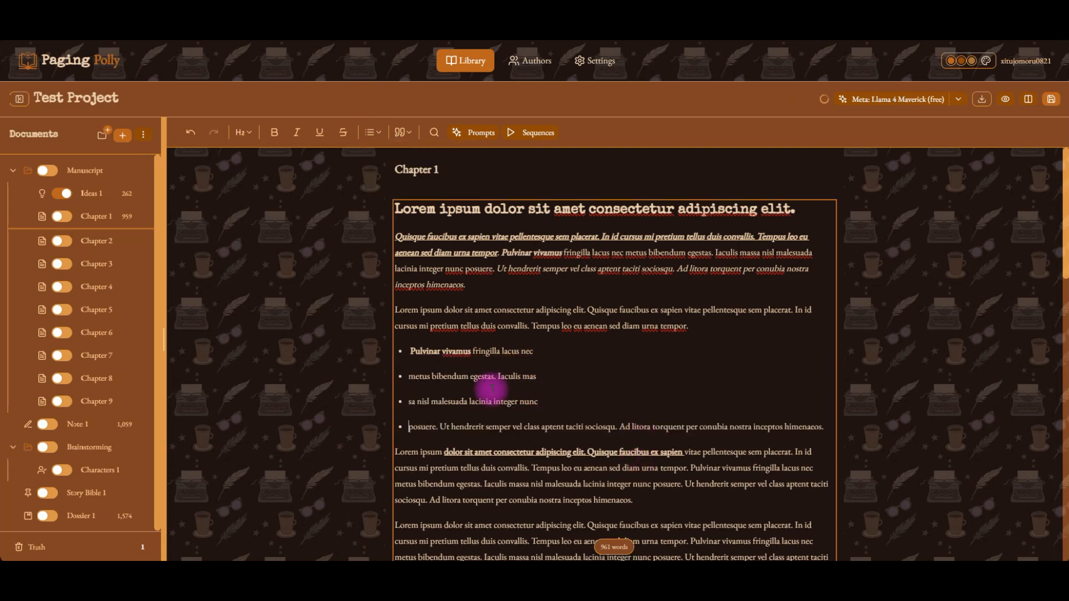
# Break the next paragraph after its underlined phrase and format the remainder as a numbered list.
pyautogui.scroll(-1, 492, 388)
pyautogui.click(584, 391)
pyautogui.press('Return')
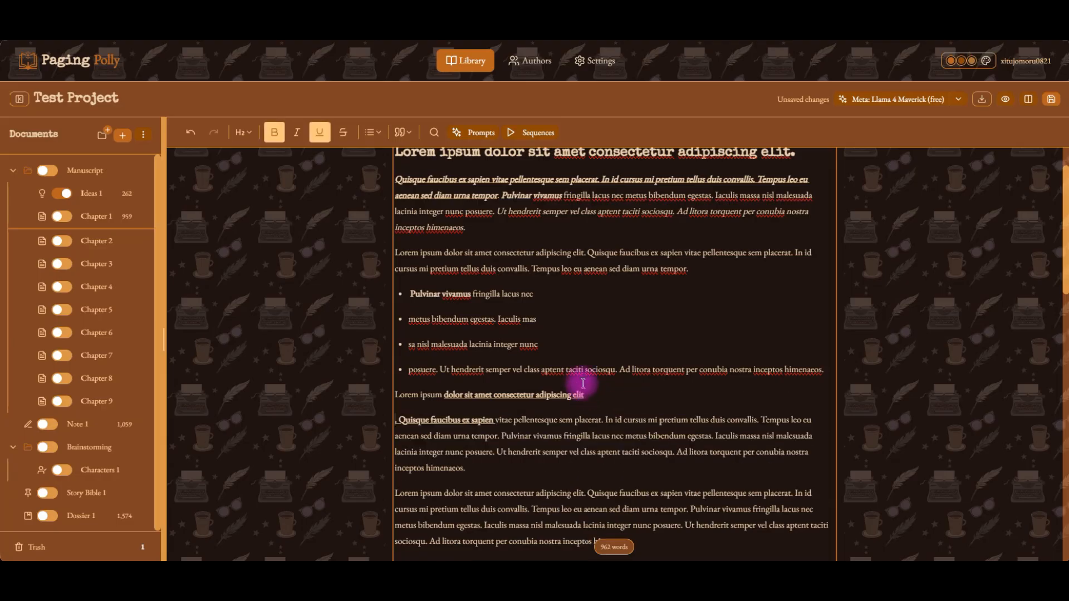
pyautogui.click(370, 132)
pyautogui.click(393, 176)
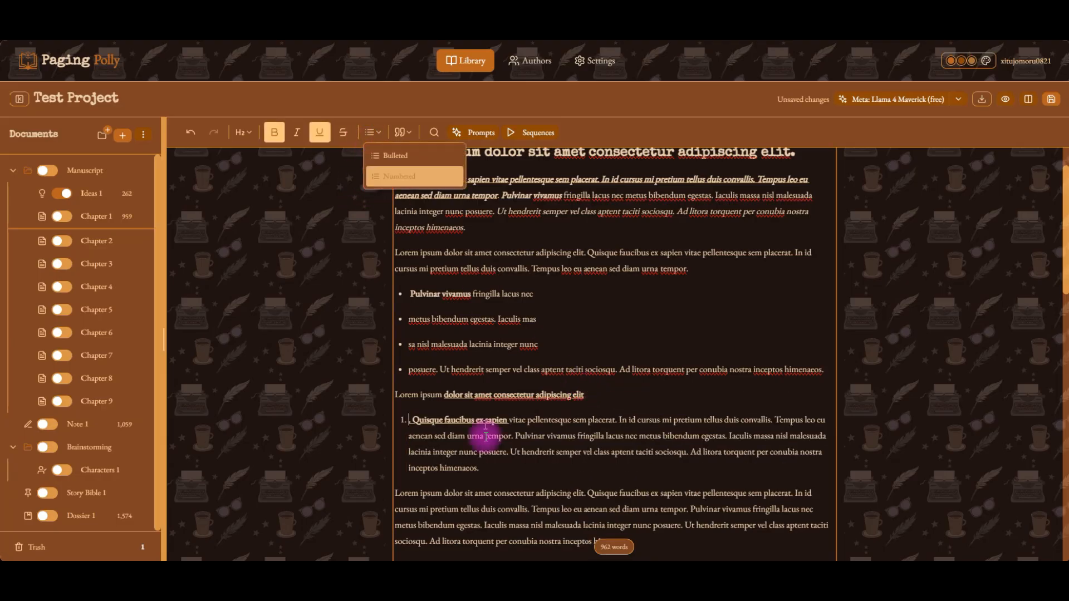
# Split the numbered item into three separate numbered entries.
pyautogui.click(528, 434)
pyautogui.press('Return')
pyautogui.click(519, 445)
pyautogui.press('Return')
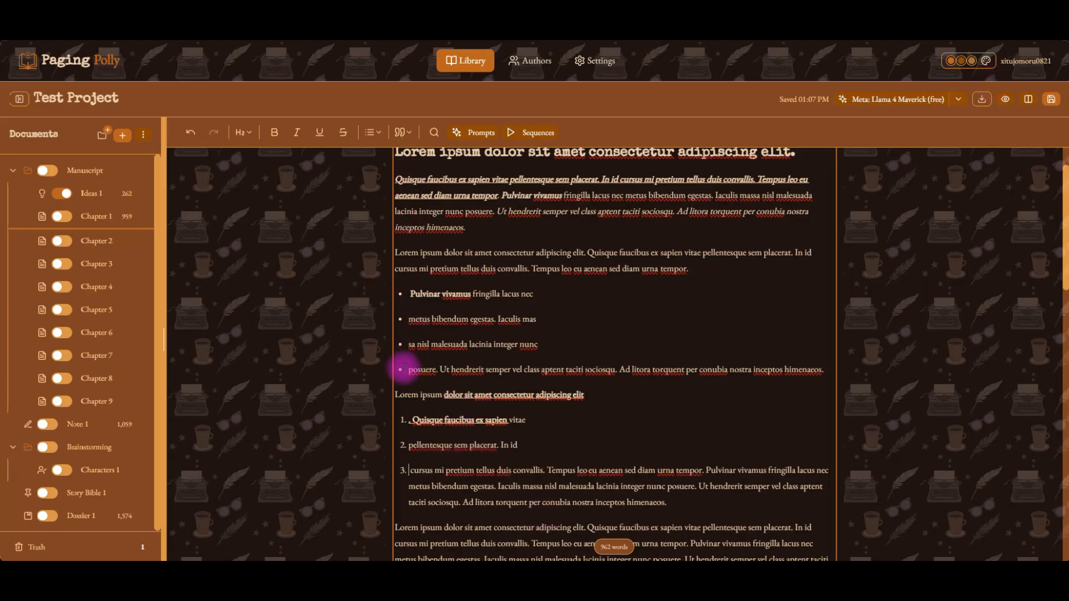
# Format the second paragraph of Chapter 1 as a quote.
pyautogui.scroll(1, 490, 334)
pyautogui.moveTo(691, 327); pyautogui.dragTo(417, 300)
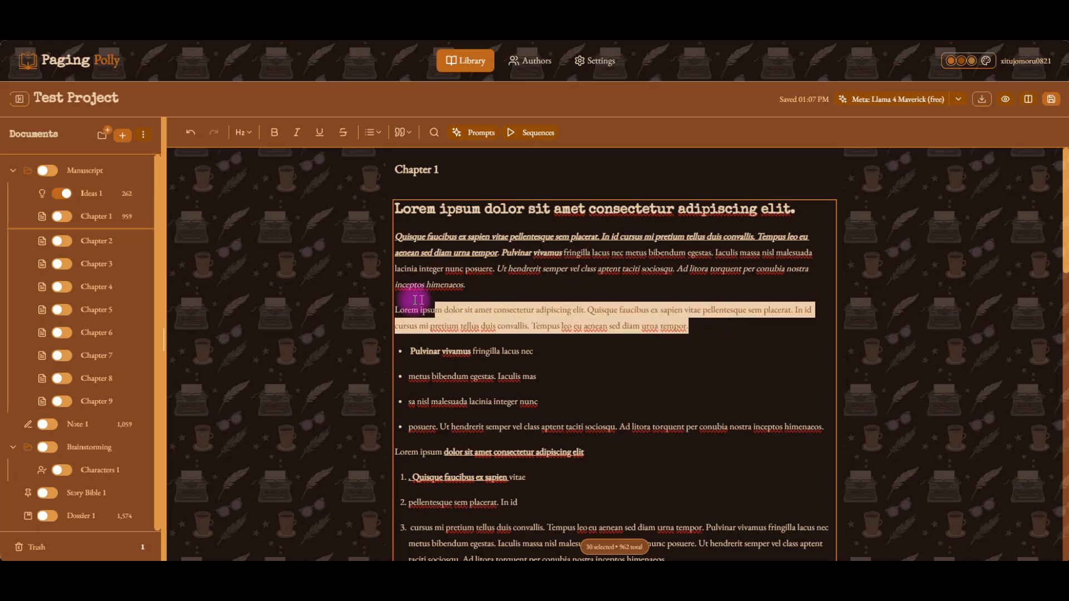
pyautogui.click(402, 133)
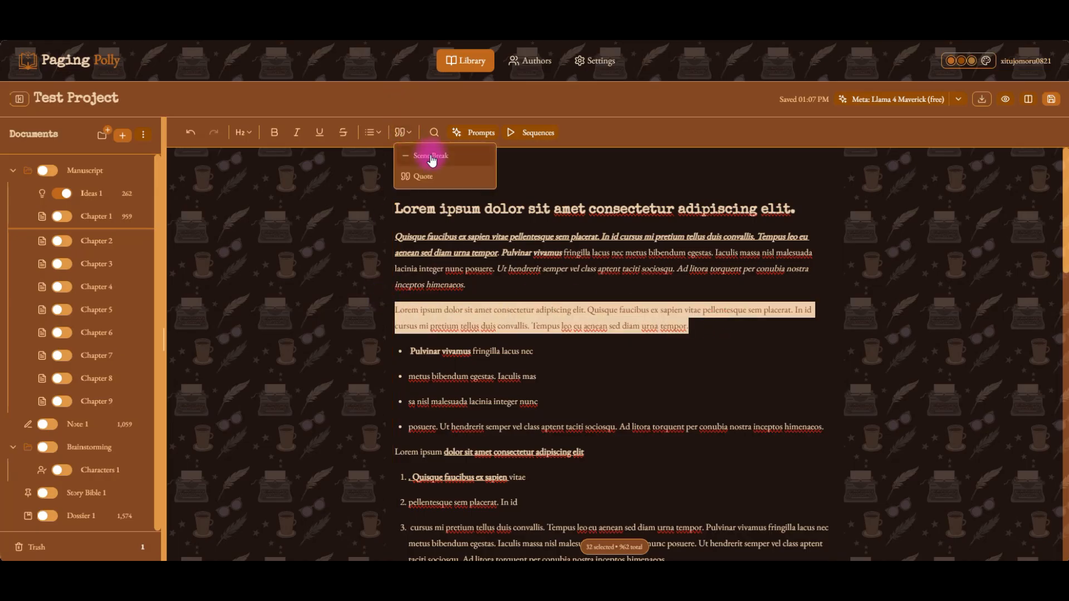
pyautogui.click(427, 179)
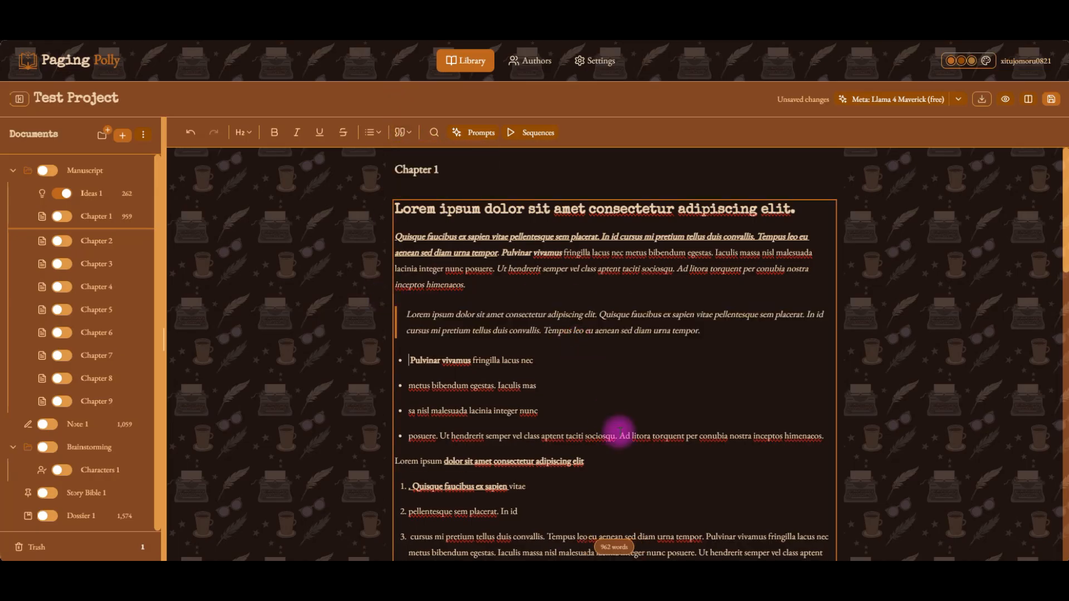
# Insert a scene break between the first paragraph and the quote.
pyautogui.moveTo(497, 315); pyautogui.dragTo(497, 270)
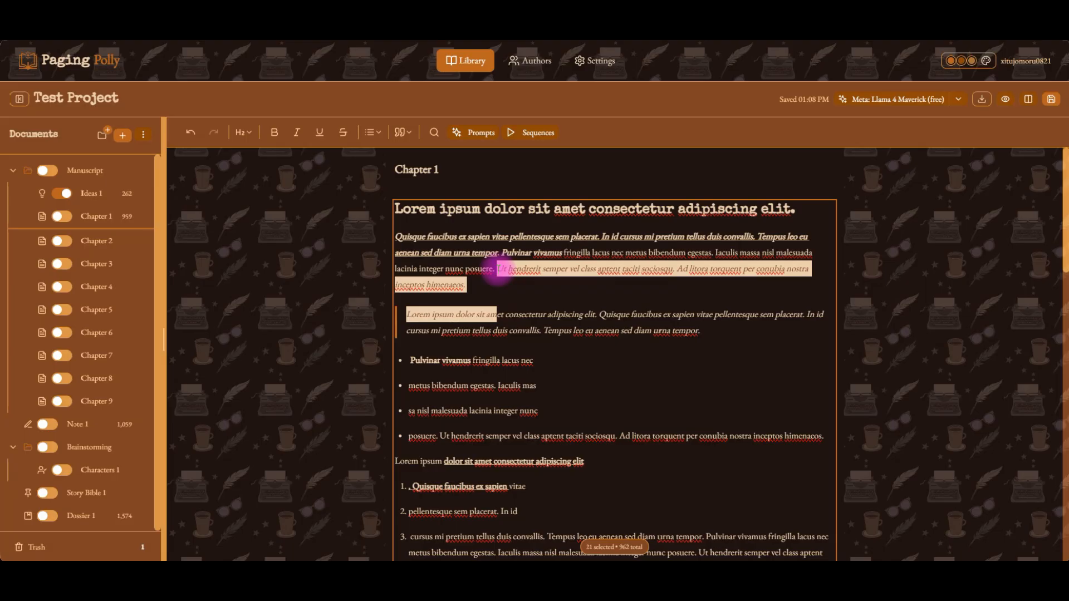
pyautogui.click(496, 281)
pyautogui.press('Return')
pyautogui.click(399, 134)
pyautogui.click(423, 159)
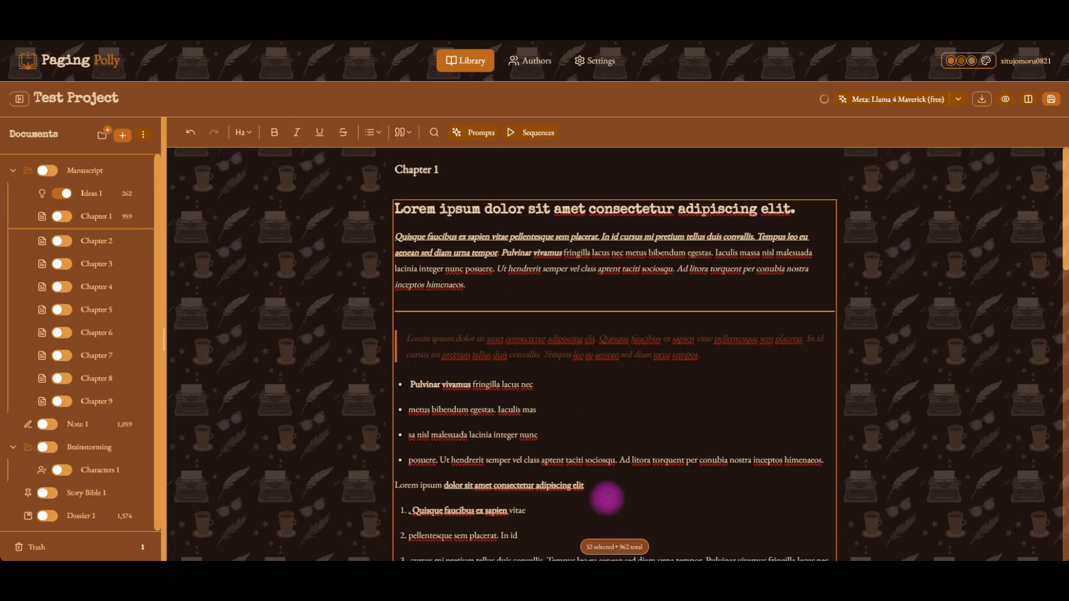
pyautogui.click(524, 400)
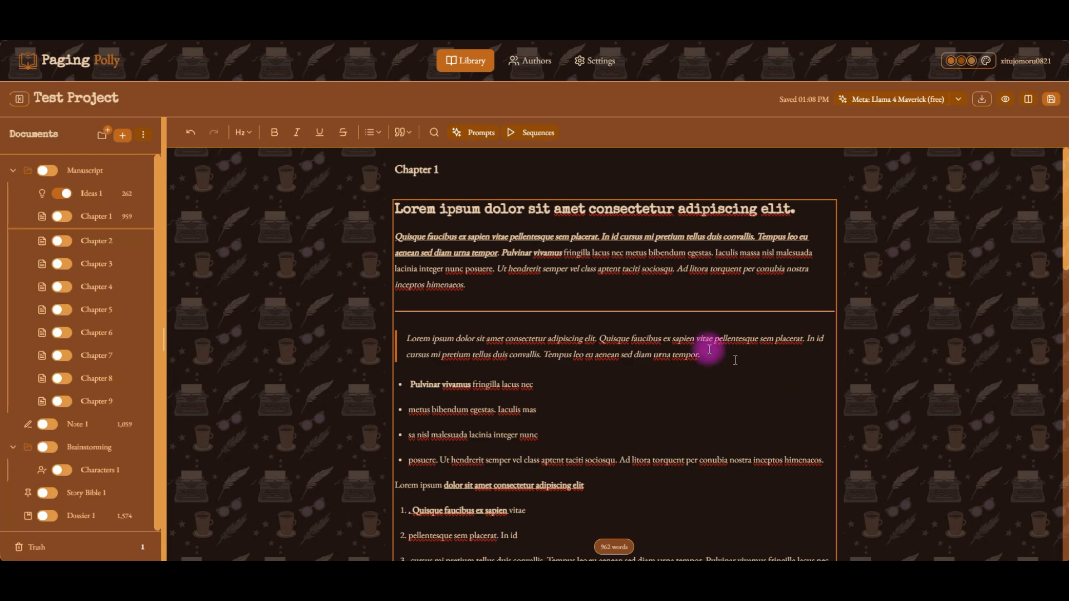
# Open Find & Replace and search for 'Lorem', copied from the chapter heading.
pyautogui.click(434, 134)
pyautogui.moveTo(208, 112); pyautogui.dragTo(230, 215)
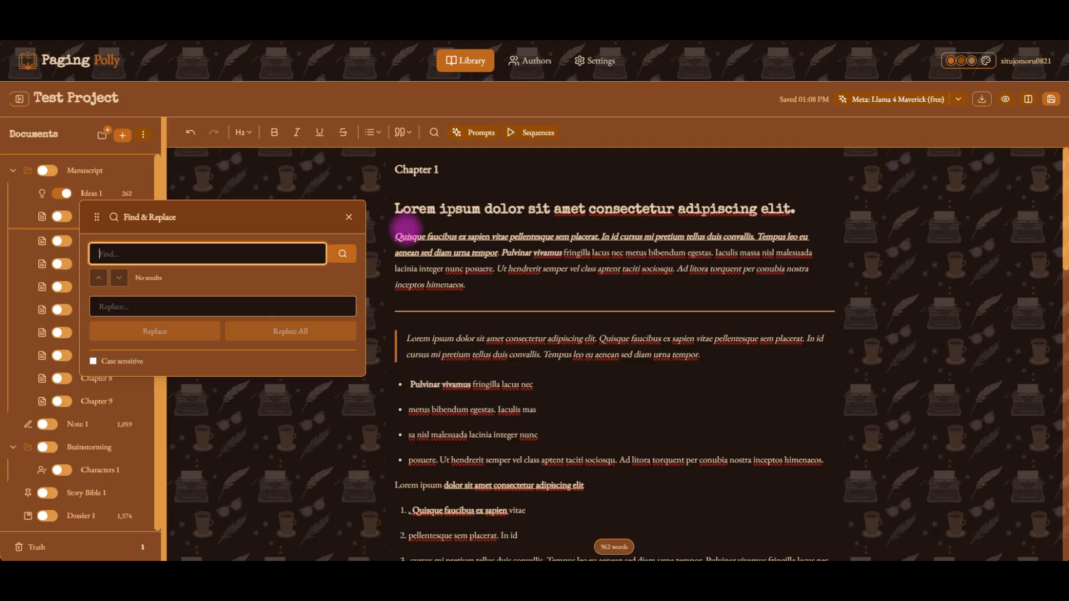
pyautogui.moveTo(437, 209); pyautogui.dragTo(391, 210)
pyautogui.hotkey('ctrl', 'c')
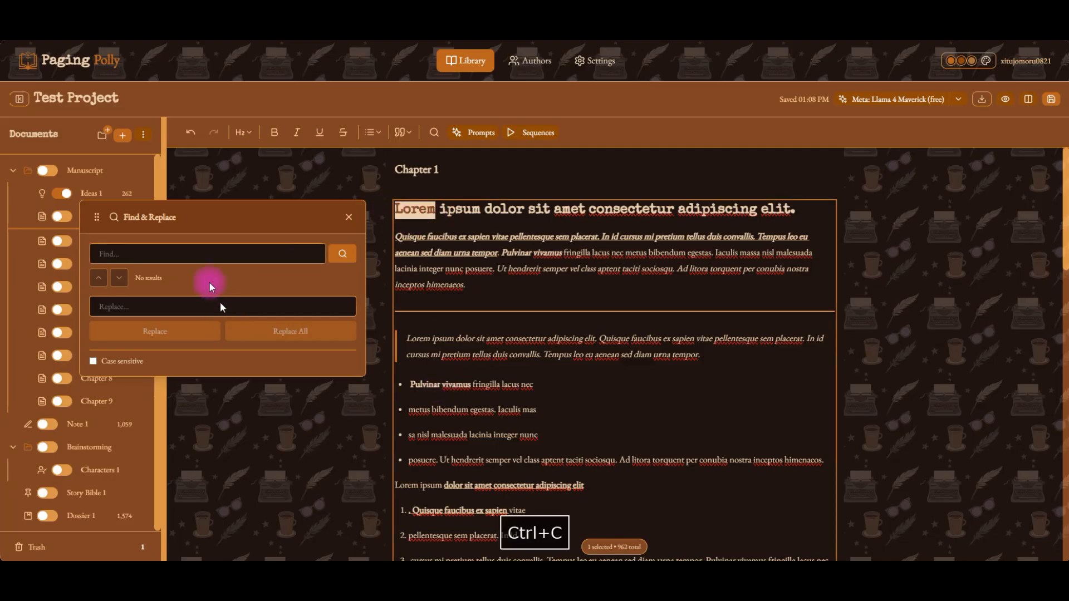
pyautogui.click(203, 253)
pyautogui.hotkey('ctrl', 'v')
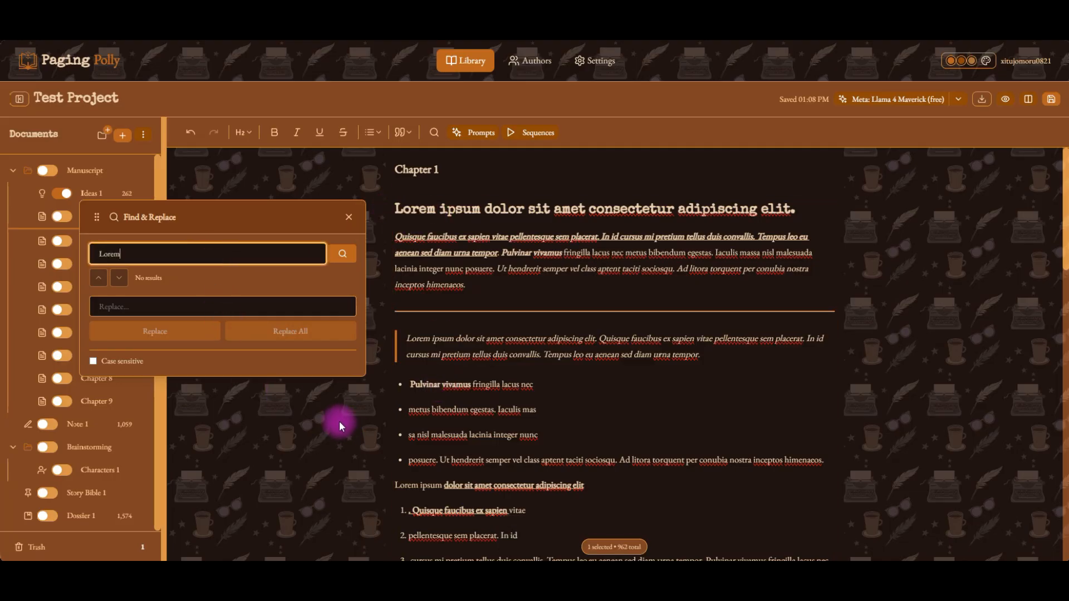
pyautogui.click(344, 256)
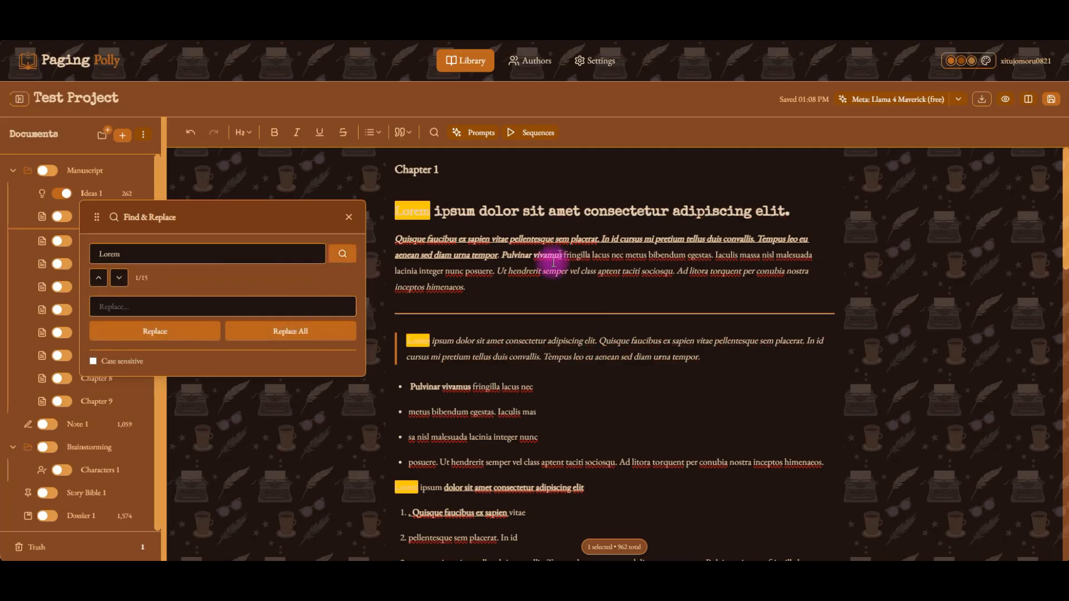
pyautogui.click(400, 209)
pyautogui.moveTo(420, 207); pyautogui.dragTo(426, 207)
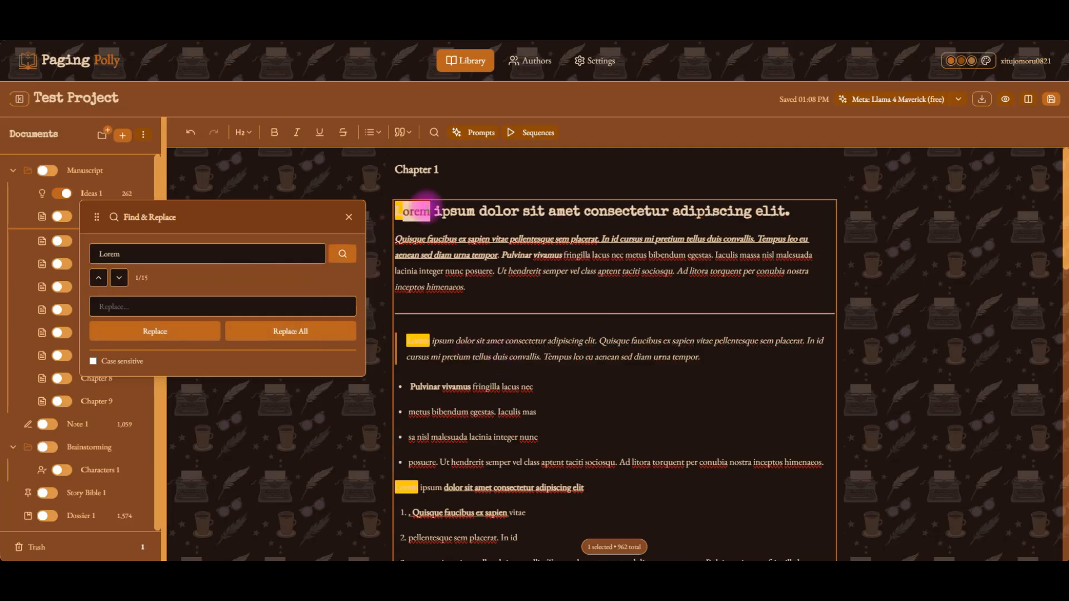
pyautogui.click(465, 238)
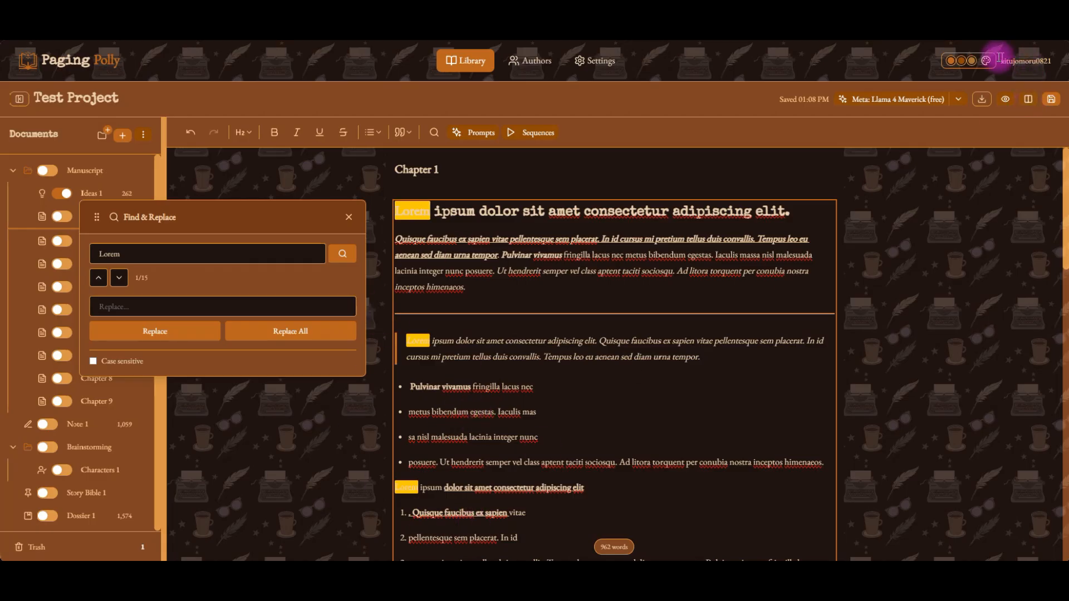
# Switch the interface theme to Forest Green.
pyautogui.click(986, 60)
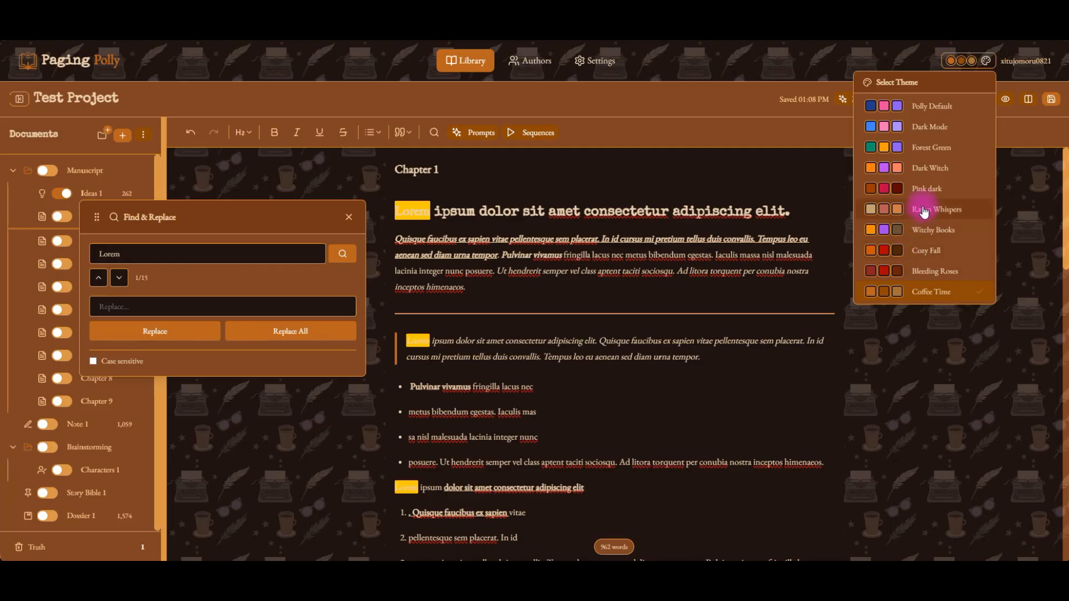
pyautogui.click(925, 148)
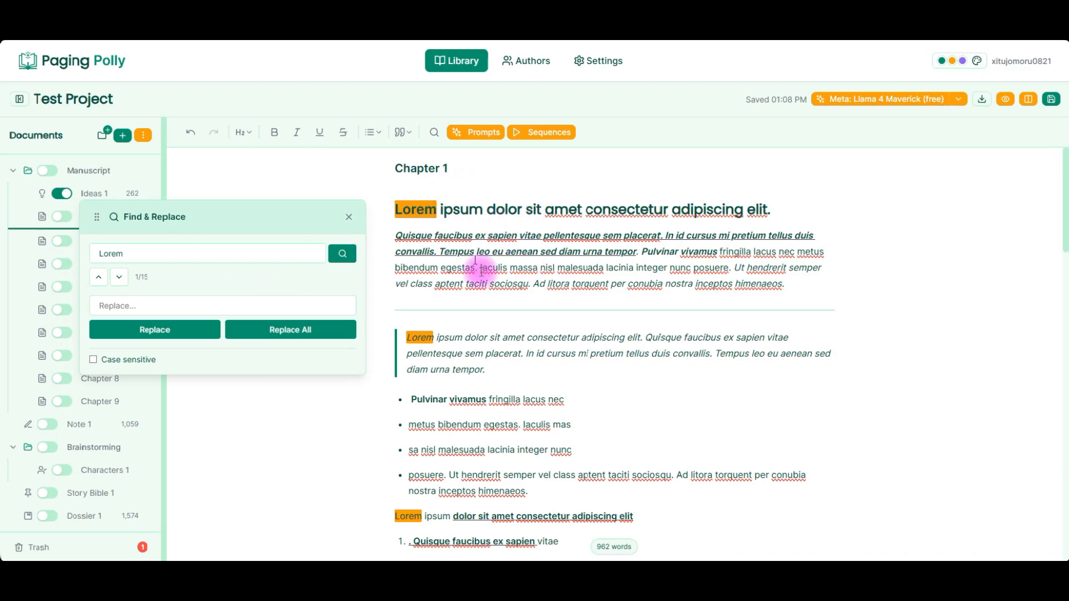
# Replace all occurrences of 'Lorem' with 'Find'.
pyautogui.scroll(-15, 549, 482)
pyautogui.scroll(-5, 549, 484)
pyautogui.scroll(3, 596, 279)
pyautogui.click(221, 303)
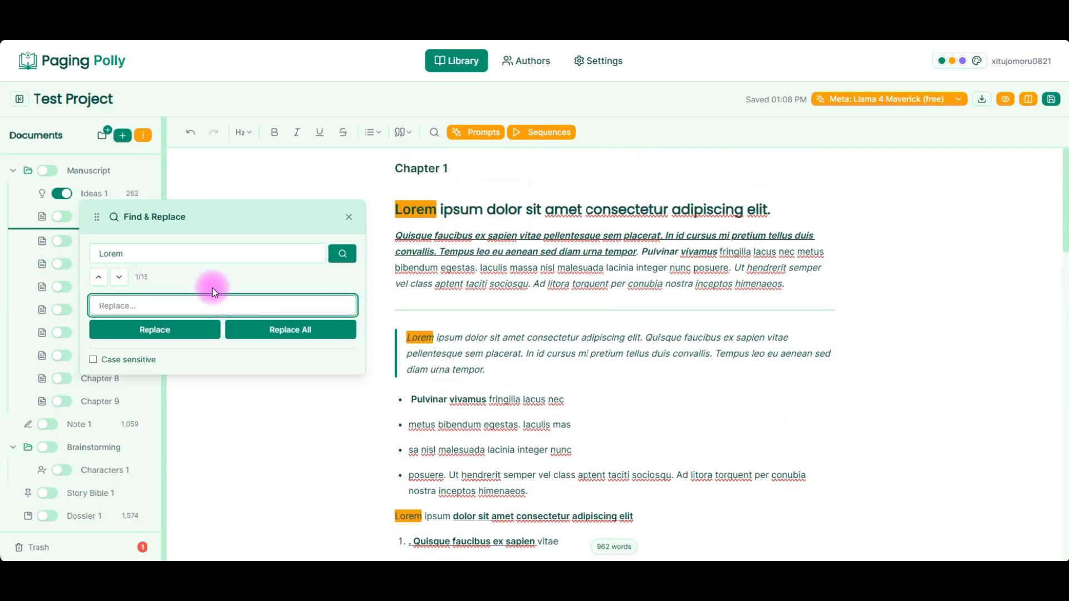
pyautogui.write('ind')
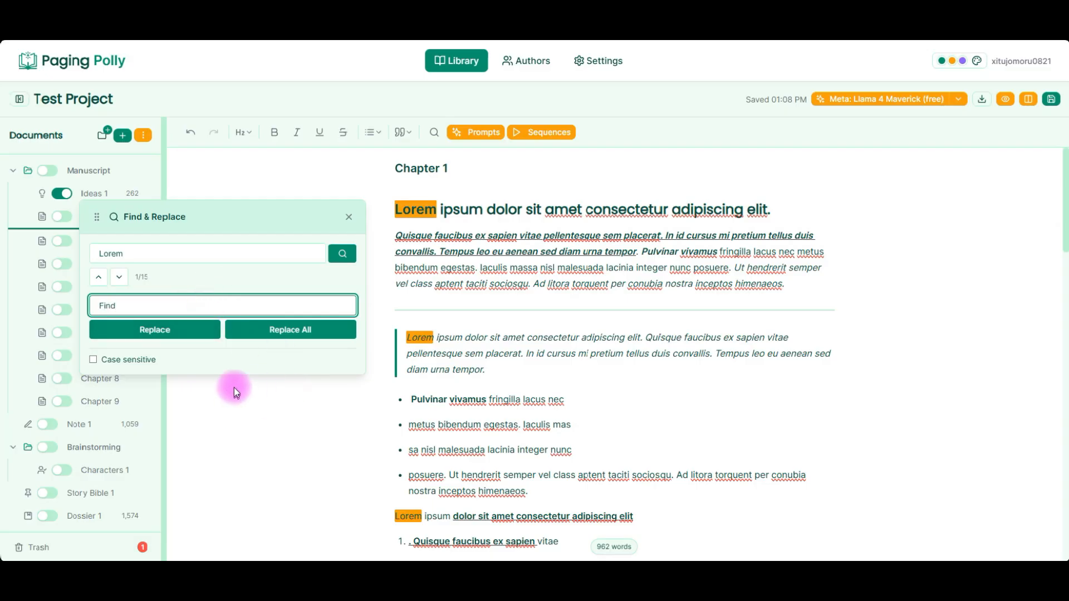
pyautogui.click(258, 337)
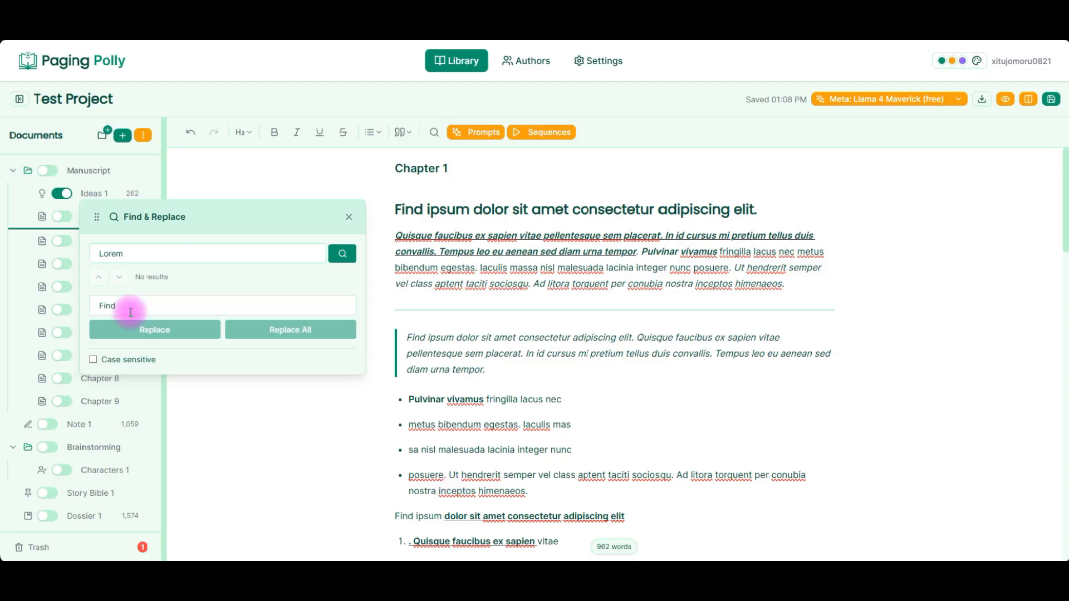
# Enable case-sensitive matching and search for 'ipsum', copied from the heading.
pyautogui.click(93, 360)
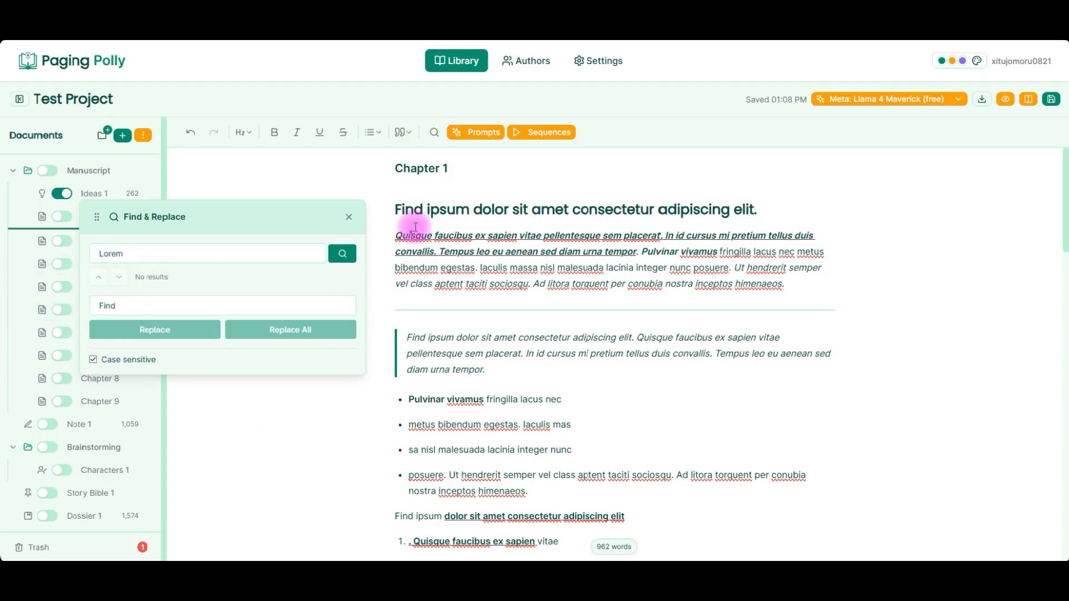
pyautogui.doubleClick(408, 210)
pyautogui.doubleClick(430, 211)
pyautogui.hotkey('ctrl', 'c')
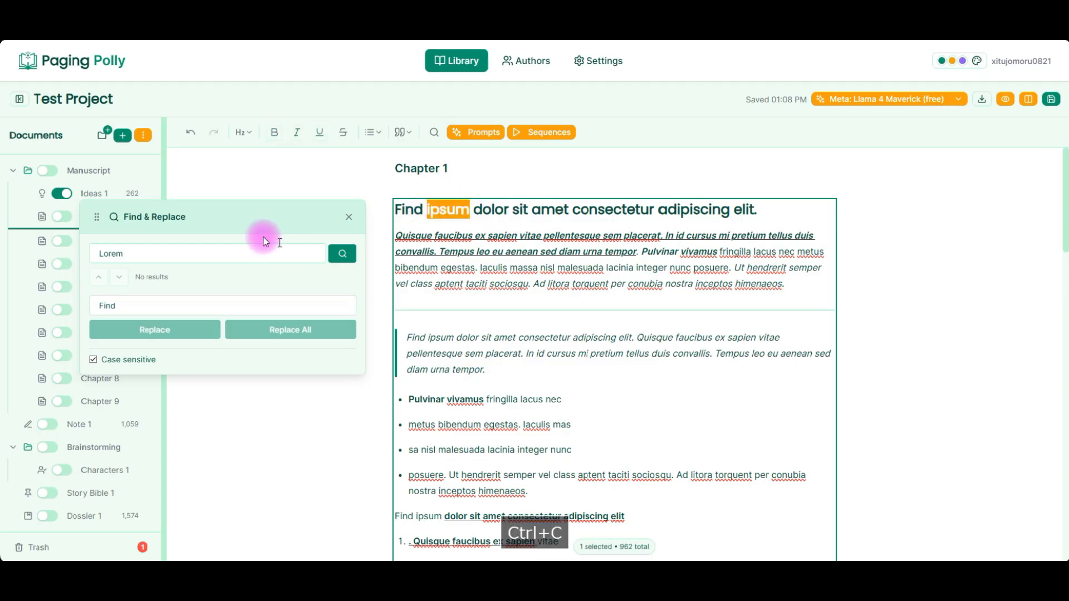
pyautogui.click(246, 253)
pyautogui.hotkey('ctrl', 'a')
pyautogui.hotkey('ctrl', 'v')
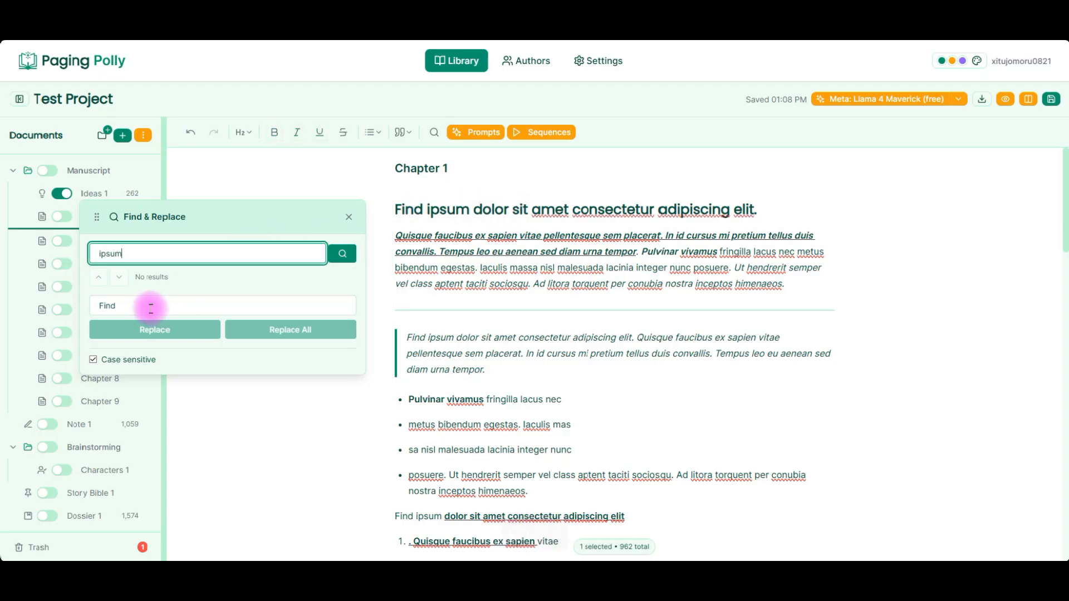
pyautogui.click(337, 254)
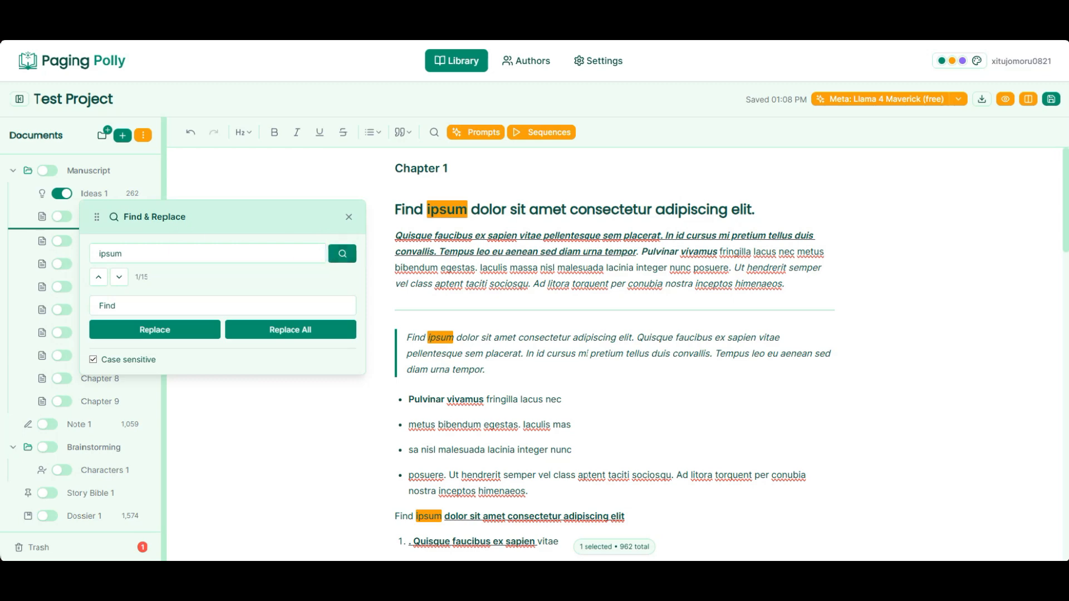
# Capitalize 'ipsum' at the start of the quote as 'Ipsum'.
pyautogui.scroll(-10, 640, 385)
pyautogui.scroll(-2, 642, 387)
pyautogui.scroll(8, 494, 302)
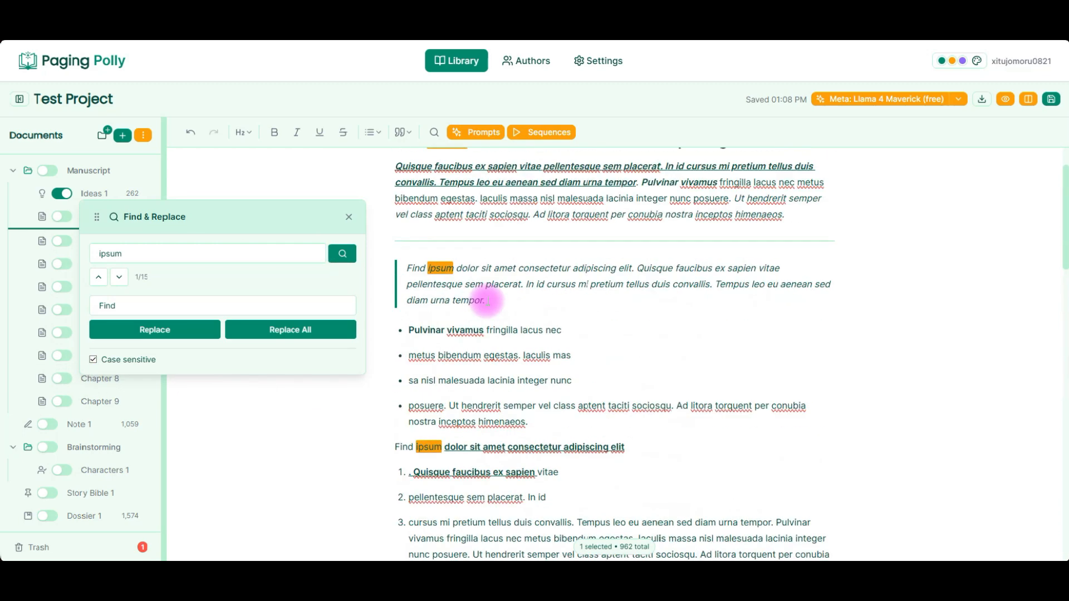
pyautogui.click(432, 284)
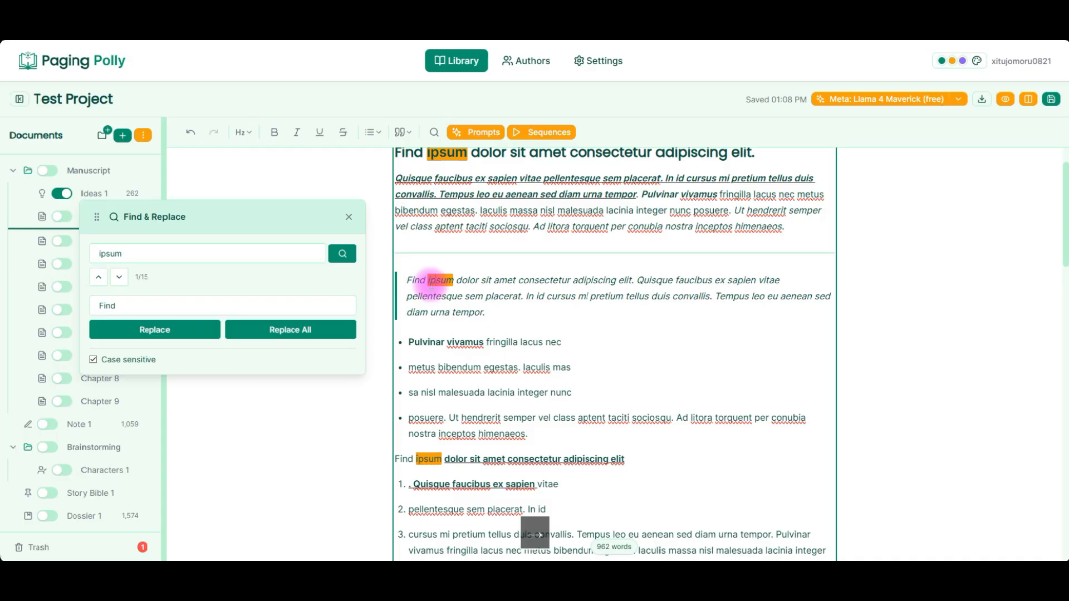
pyautogui.press('BackSpace')
pyautogui.press('BackSpace')
pyautogui.write('Ip')
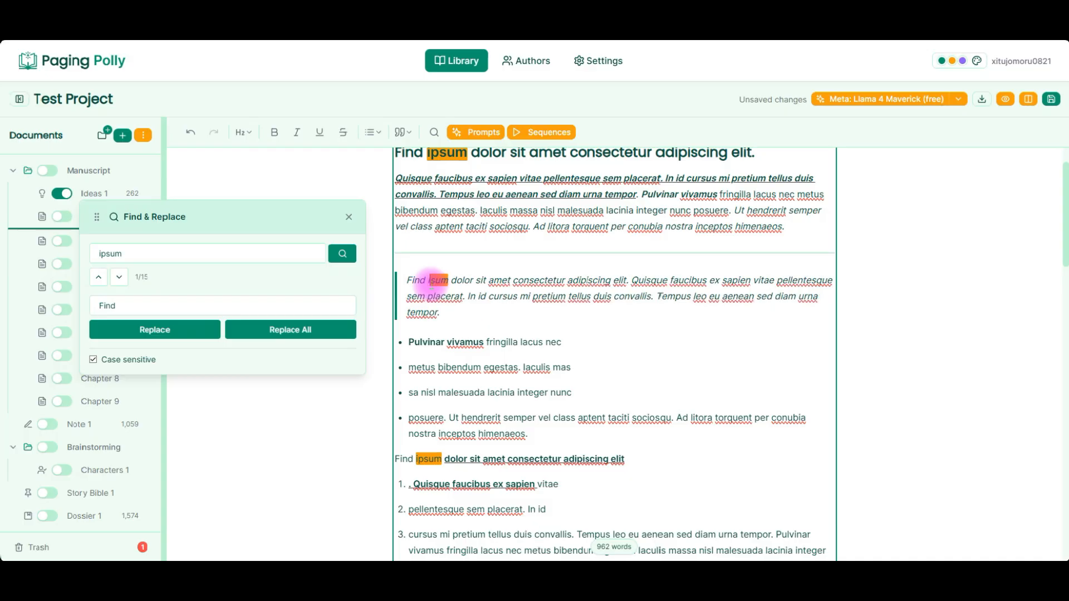
# Jump to the next 'ipsum' match, then move and close the Find & Replace panel.
pyautogui.click(345, 255)
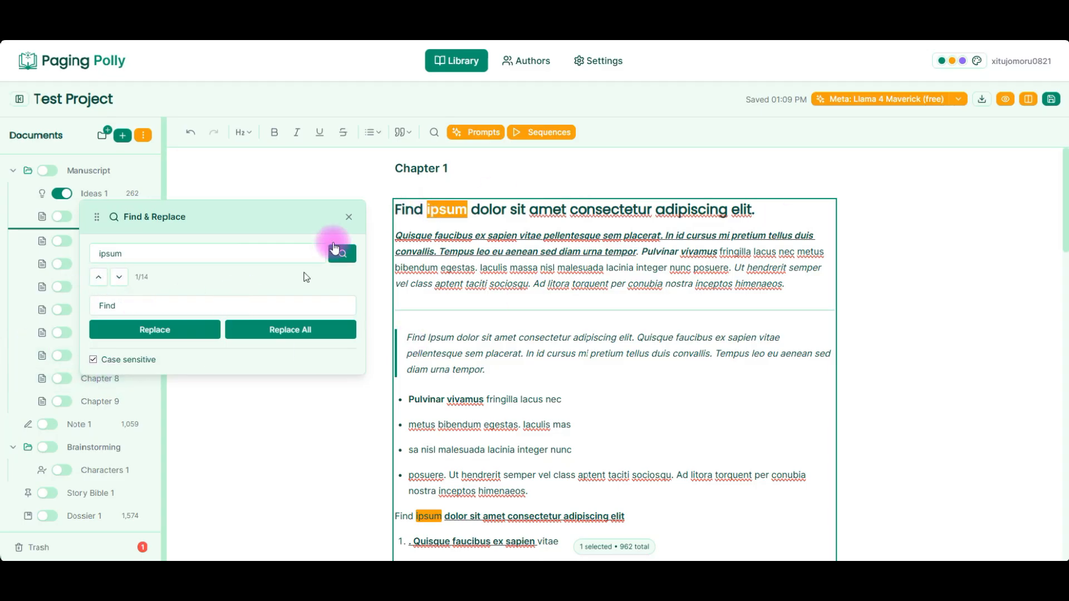
pyautogui.moveTo(255, 213); pyautogui.dragTo(262, 245)
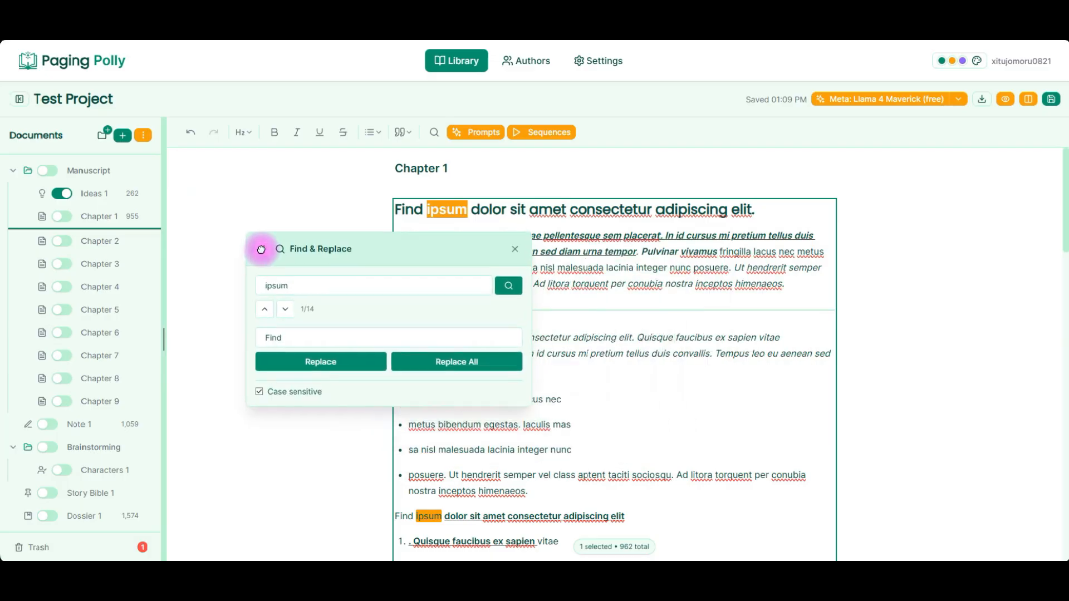
pyautogui.click(513, 246)
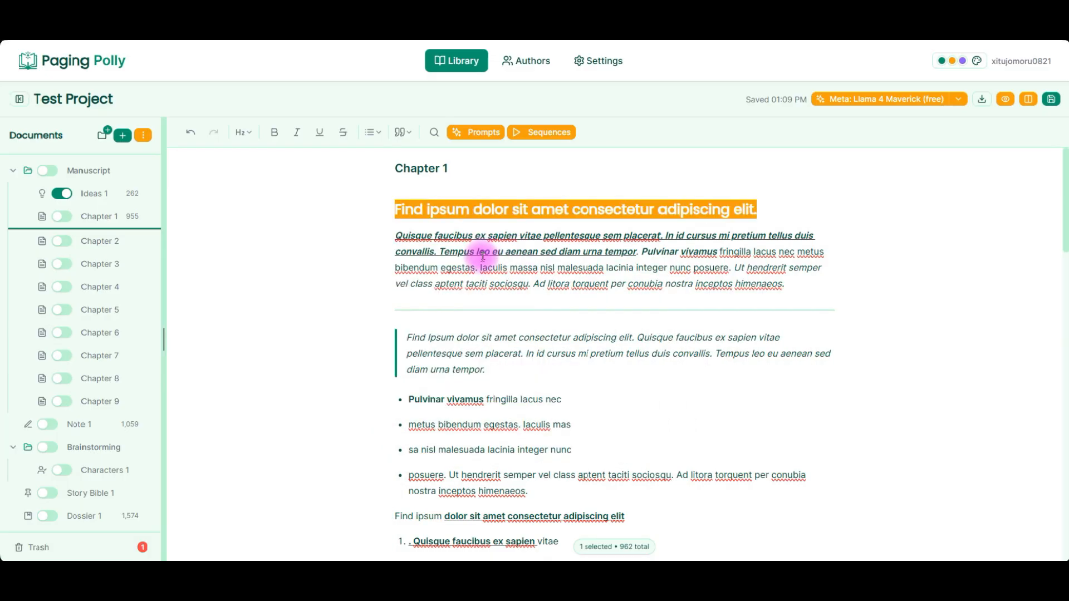
# Open the AI Prompts panel and reposition and resize it over the left side of the editor.
pyautogui.click(484, 305)
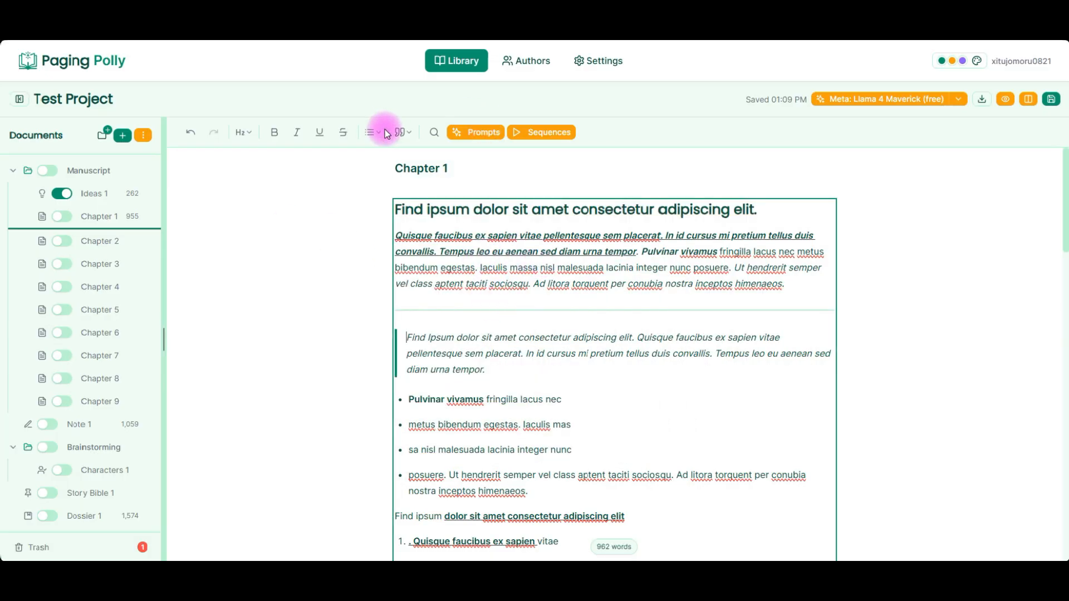
pyautogui.click(483, 131)
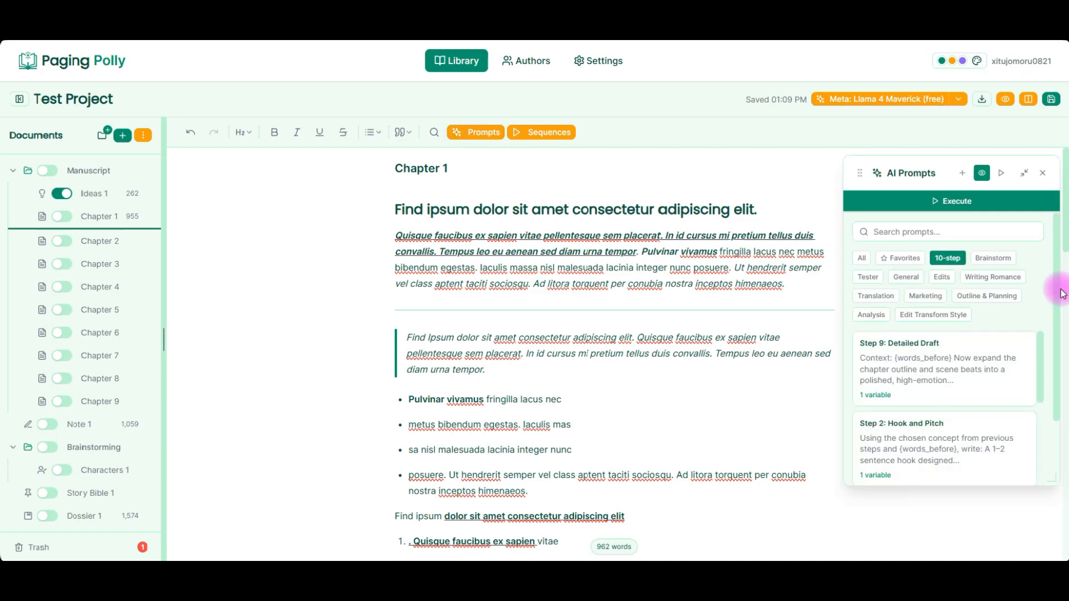
pyautogui.moveTo(860, 173); pyautogui.dragTo(138, 176)
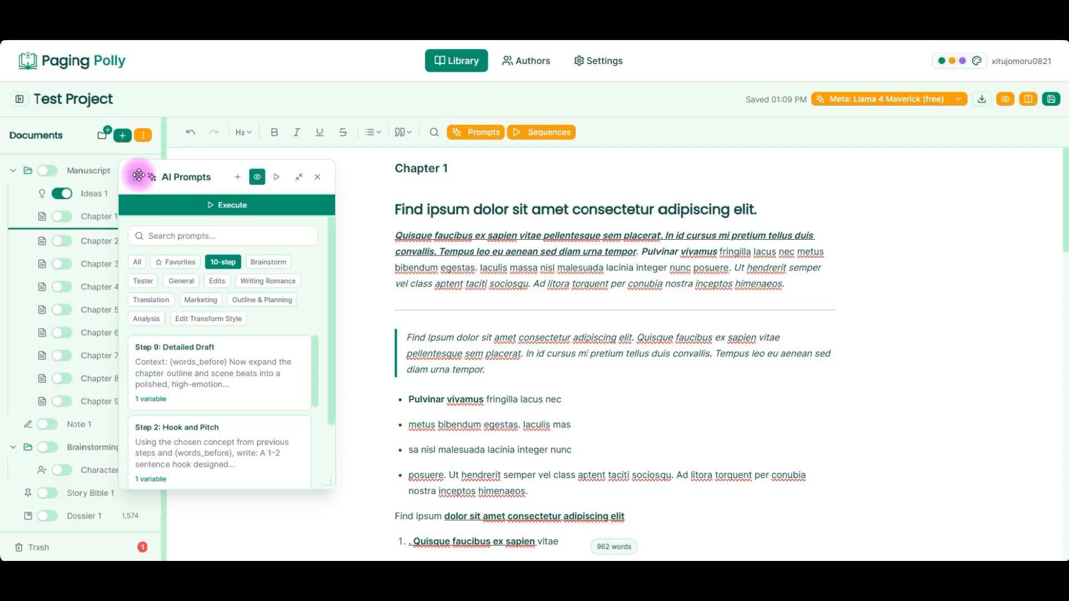
pyautogui.moveTo(139, 176); pyautogui.dragTo(765, 198)
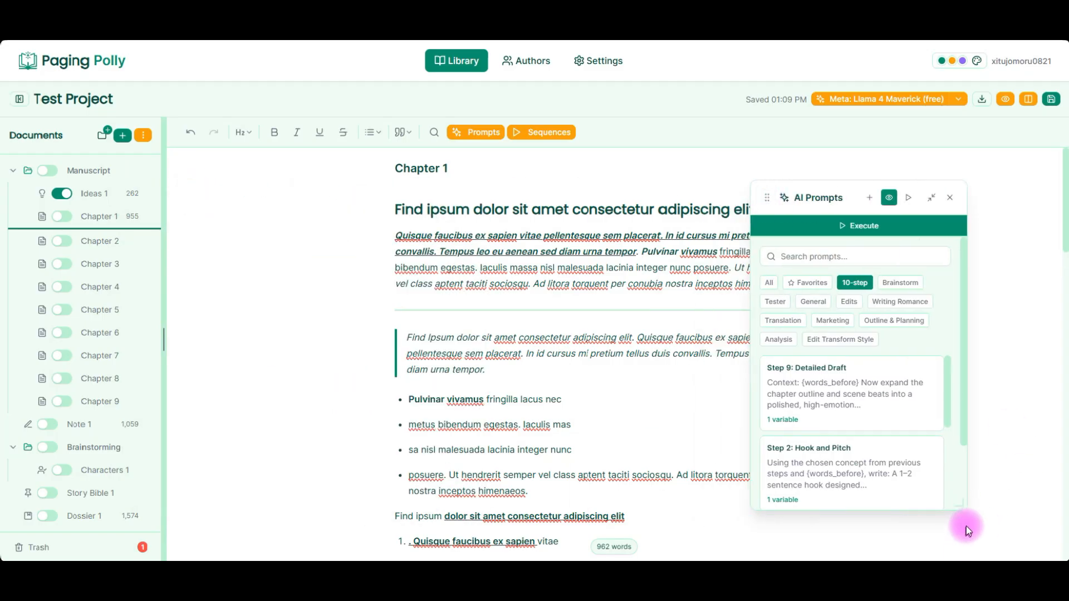
pyautogui.moveTo(958, 503); pyautogui.dragTo(996, 524)
pyautogui.moveTo(767, 198); pyautogui.dragTo(203, 165)
# Switch the interface theme to Coffee Time.
pyautogui.click(976, 67)
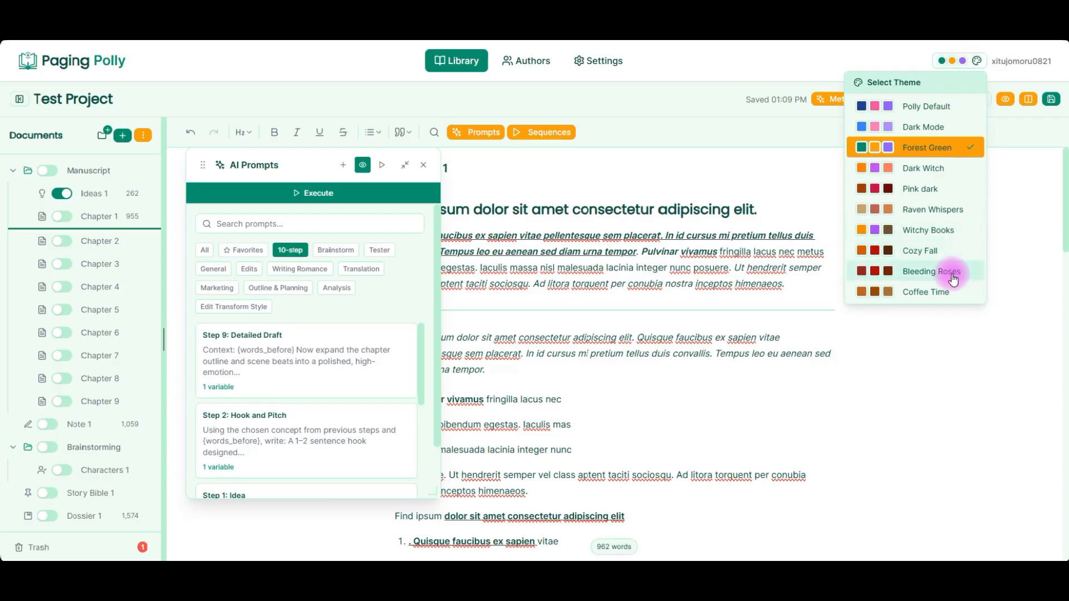
pyautogui.click(945, 290)
# Move the AI Prompts panel back beside the chapter text on the right.
pyautogui.moveTo(202, 164); pyautogui.dragTo(728, 171)
pyautogui.click(603, 284)
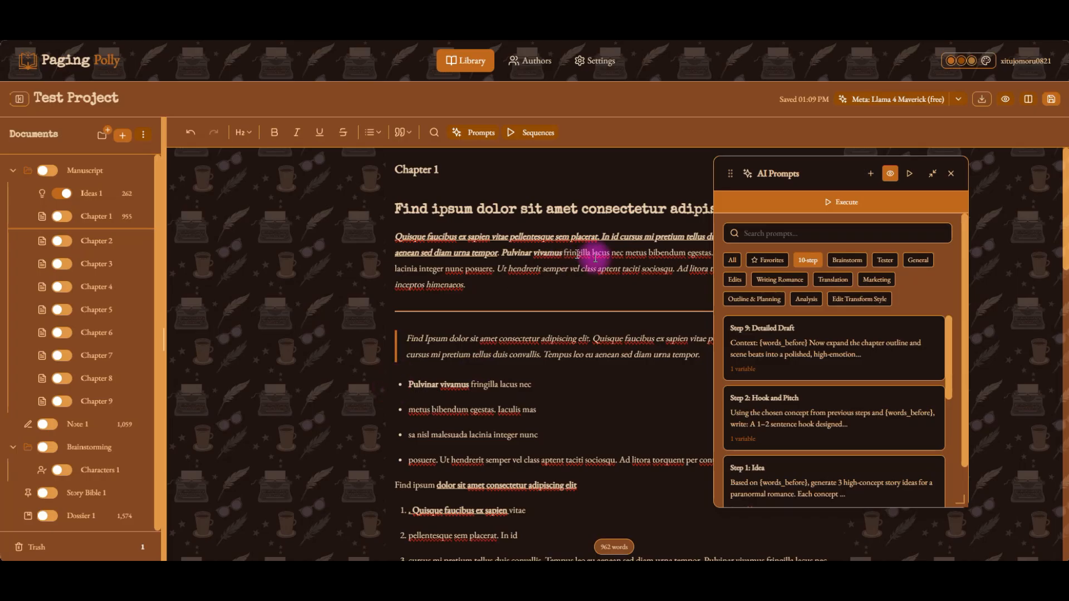
pyautogui.moveTo(736, 174); pyautogui.dragTo(763, 189)
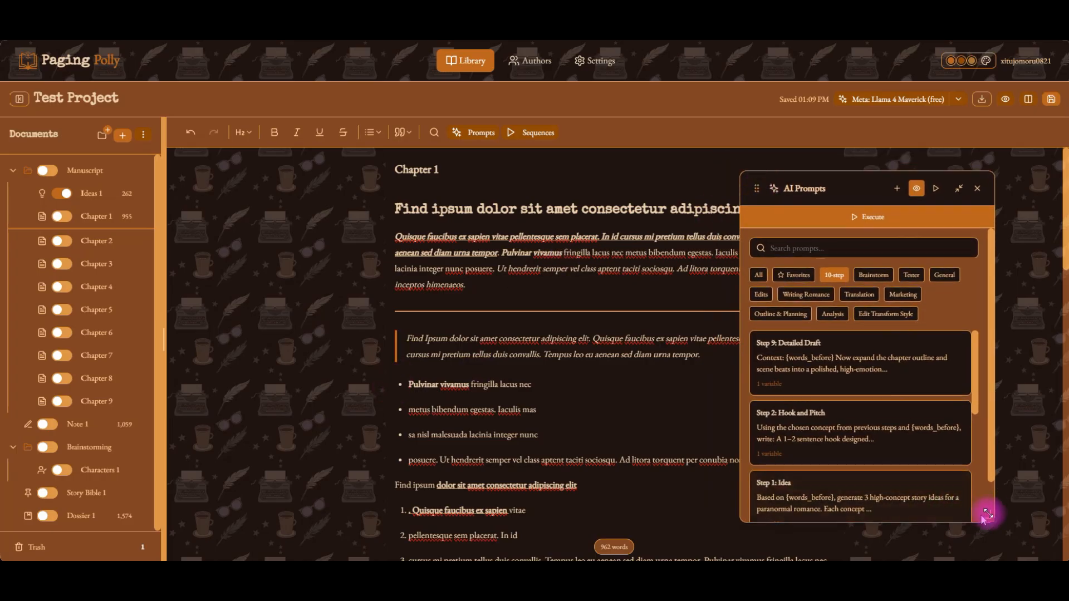
pyautogui.click(920, 193)
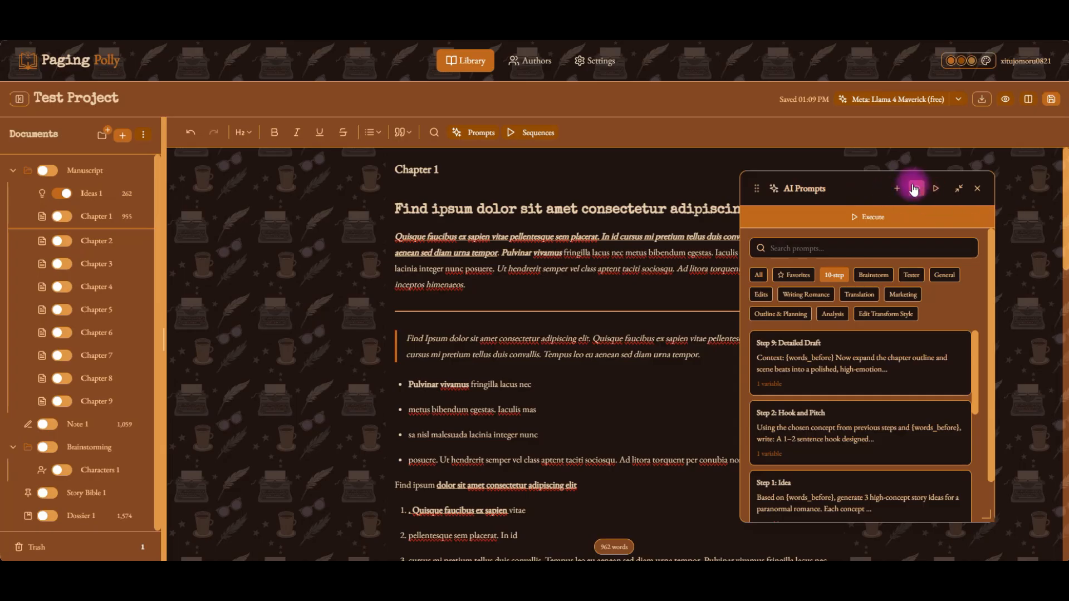
pyautogui.click(897, 190)
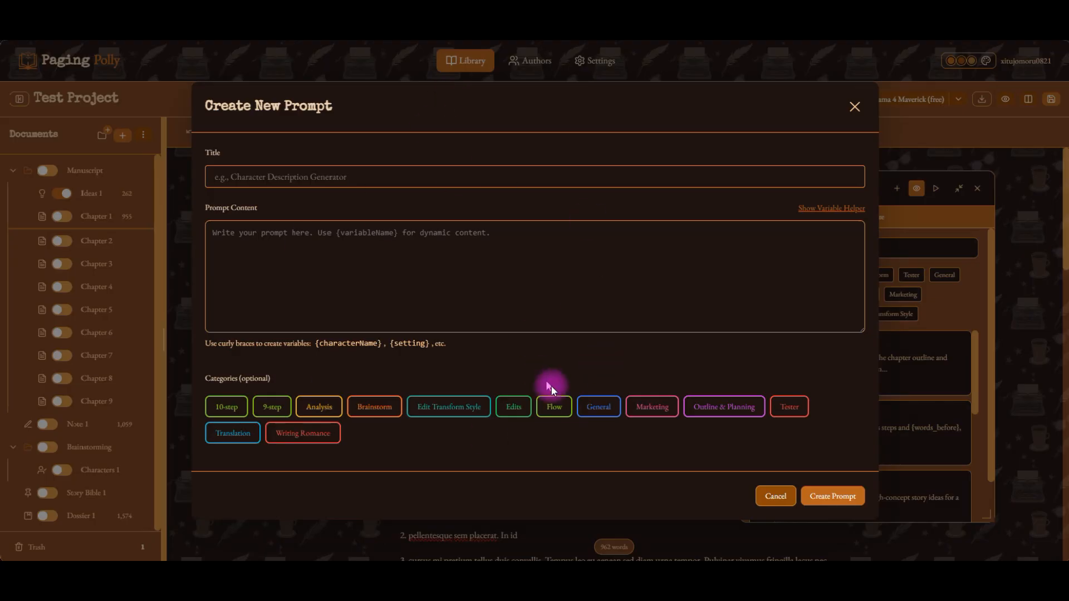
pyautogui.click(780, 498)
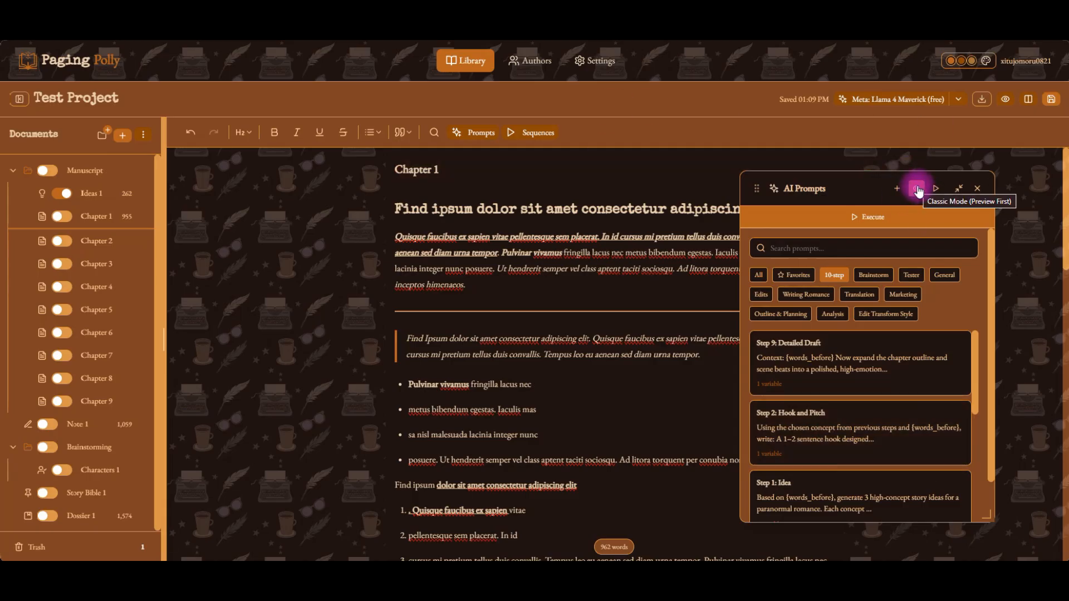
# Browse the prompt list in Classic Mode.
pyautogui.click(918, 189)
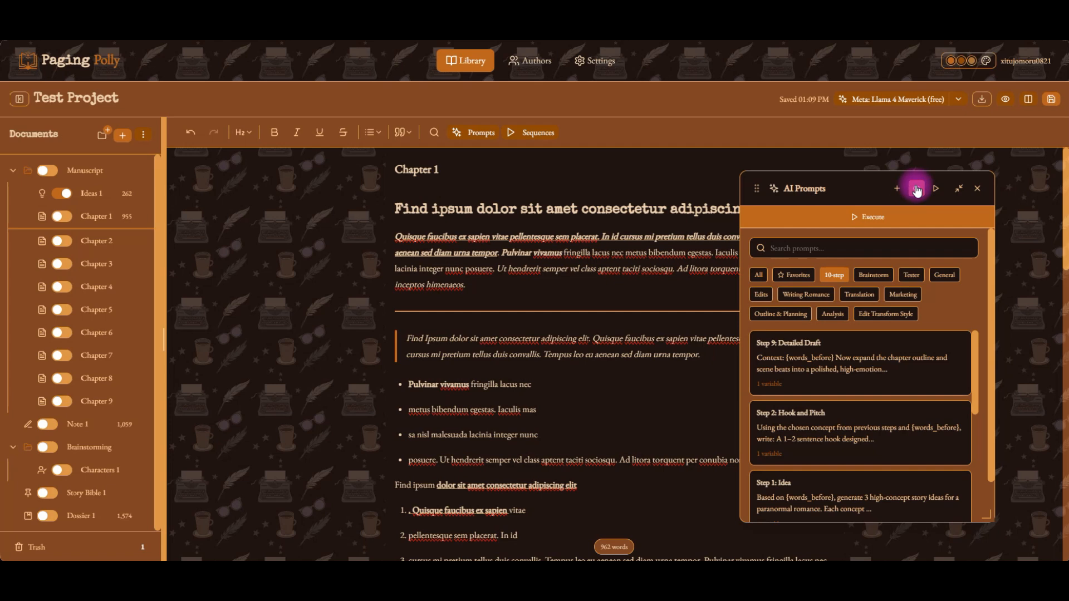
pyautogui.click(917, 189)
pyautogui.click(915, 434)
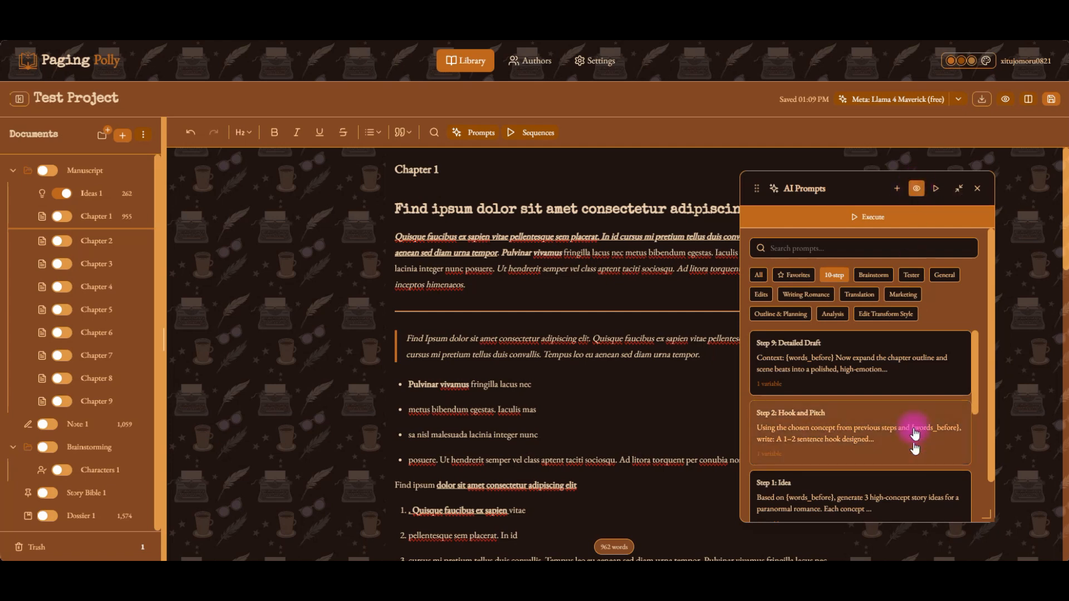
pyautogui.scroll(-2, 915, 434)
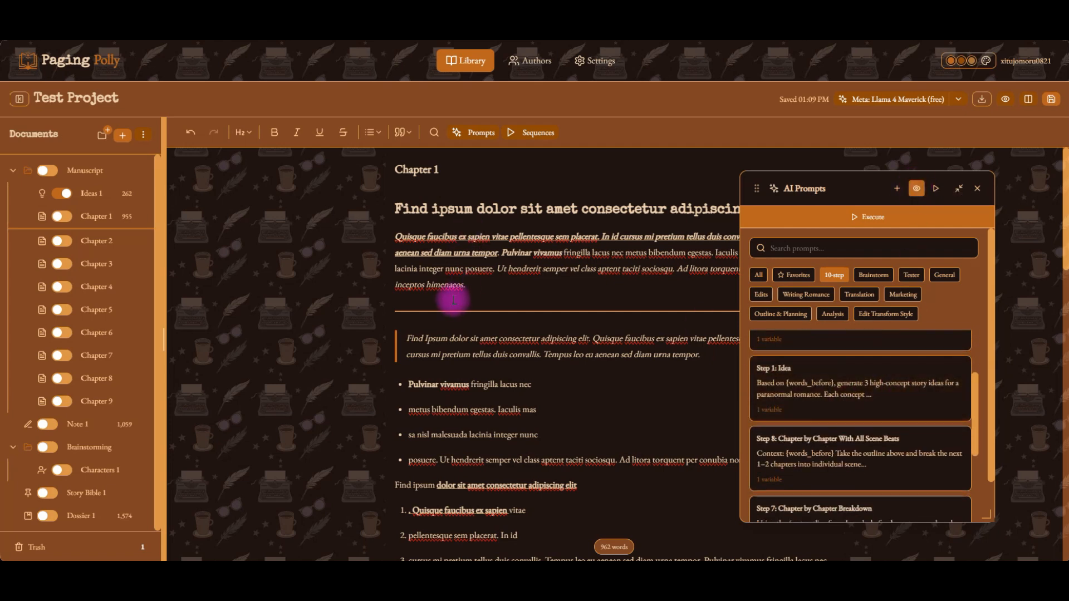
# Insert an empty line after the opening paragraph of Chapter 1 and place the cursor on it.
pyautogui.click(522, 292)
pyautogui.press('Return')
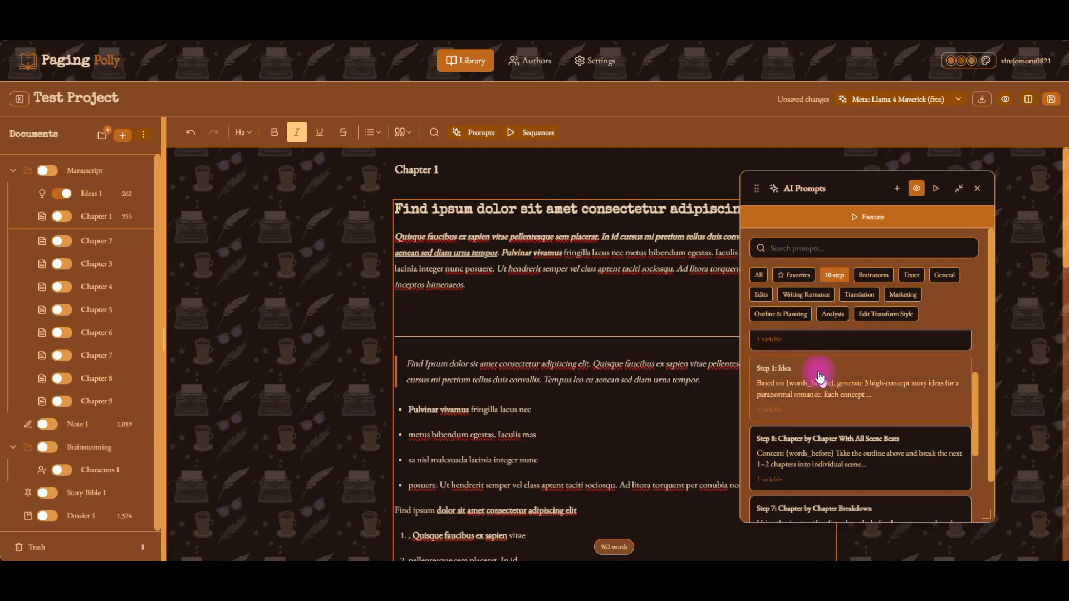
pyautogui.click(94, 294)
pyautogui.click(397, 292)
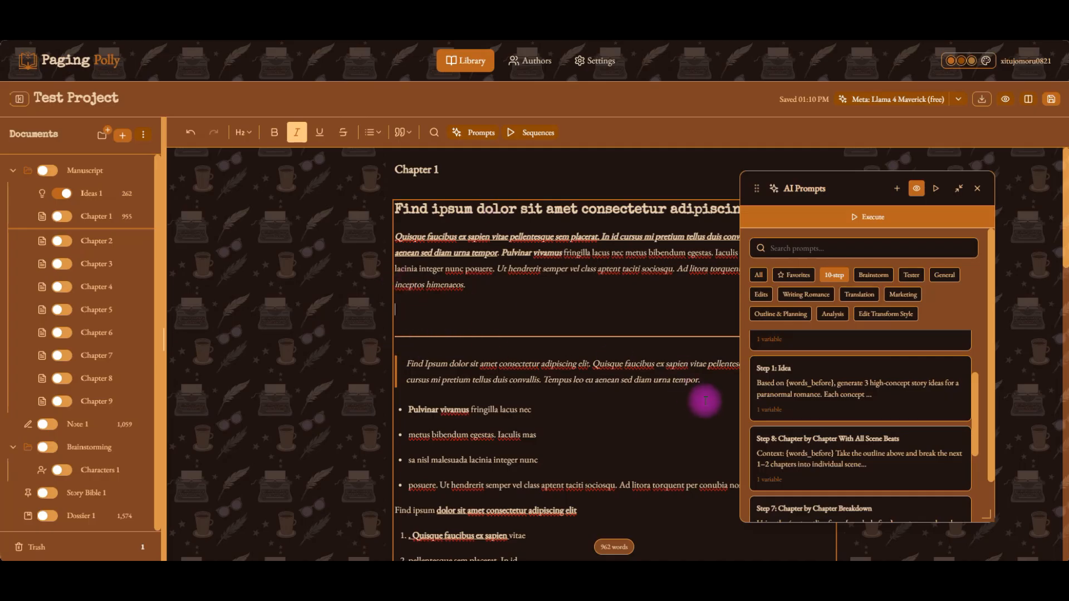
# Preview the Step 1: Idea prompt in its raw and resolved forms, then return to the prompt list.
pyautogui.click(800, 394)
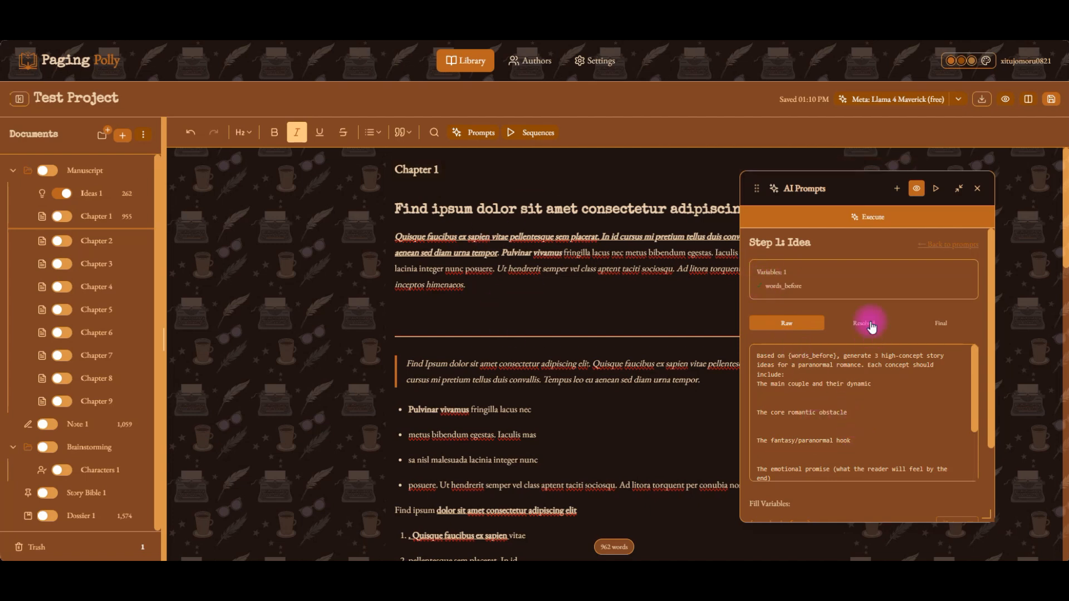
pyautogui.scroll(-3, 864, 418)
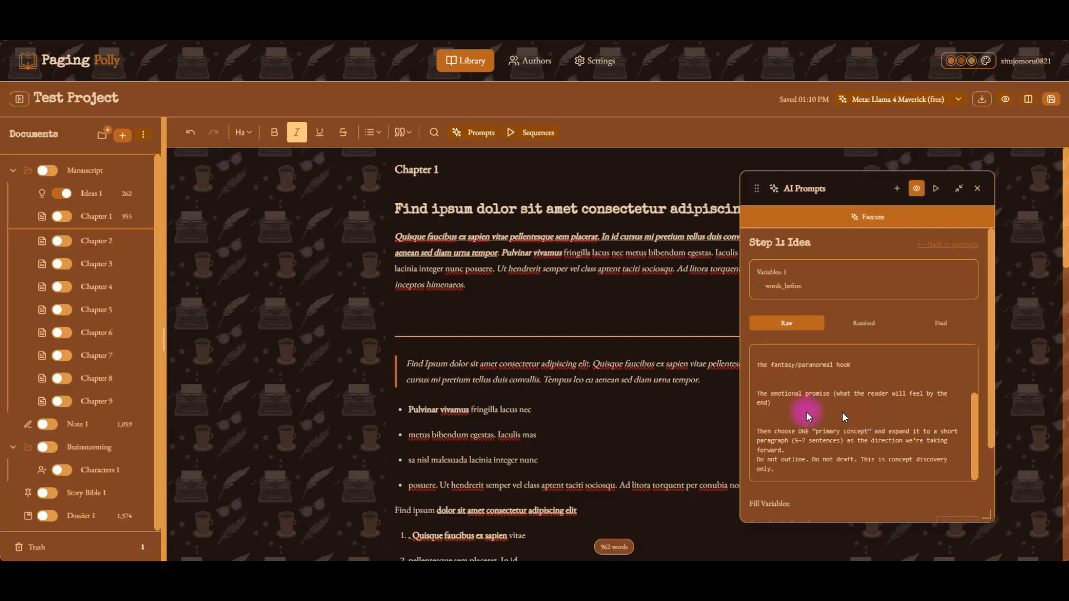
pyautogui.scroll(3, 775, 463)
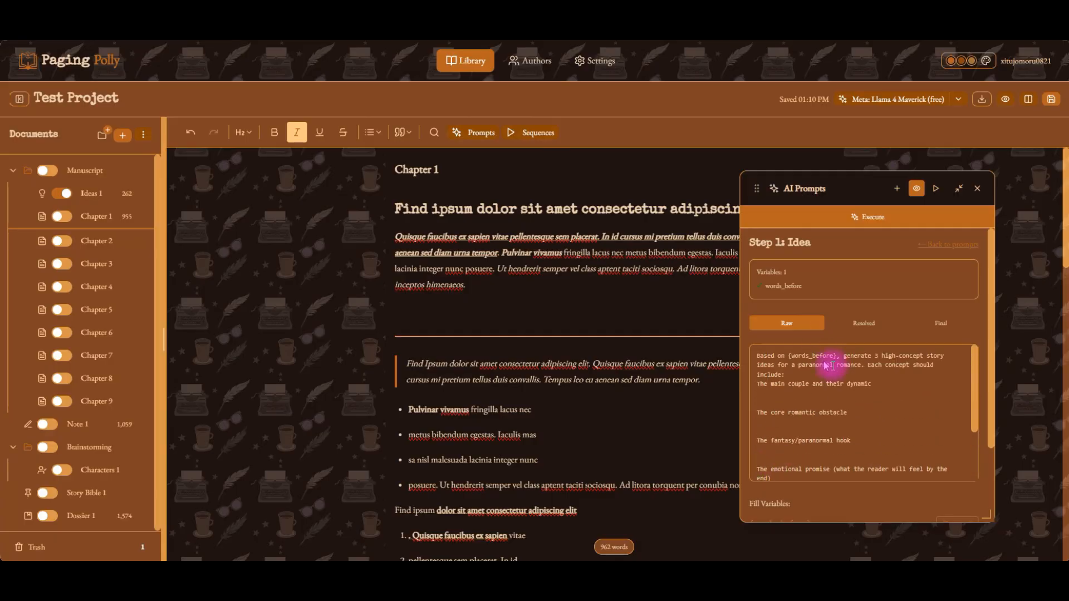
pyautogui.click(872, 325)
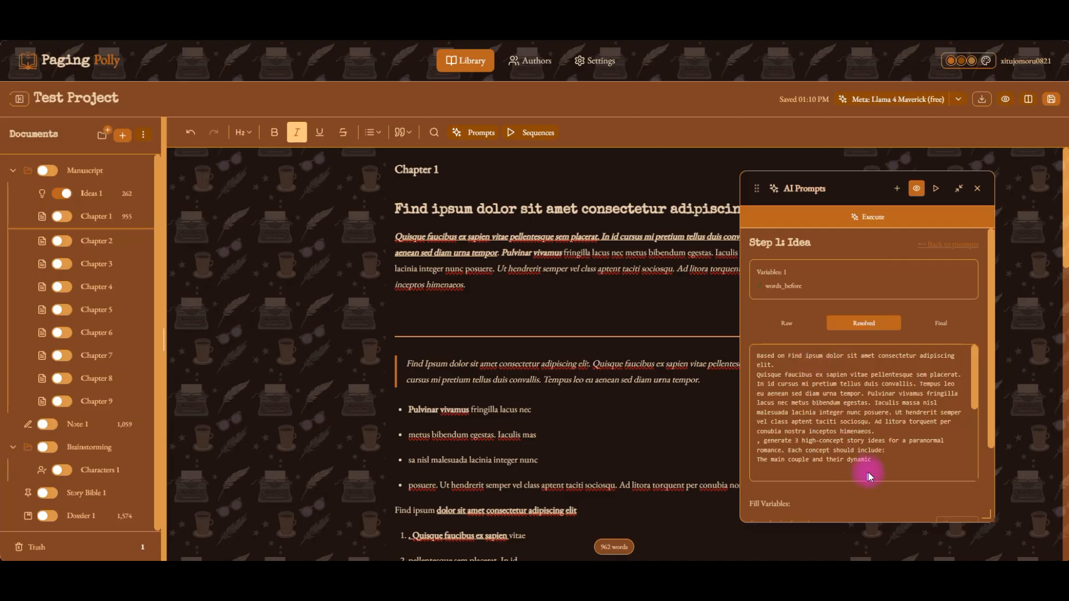
pyautogui.scroll(-5, 852, 413)
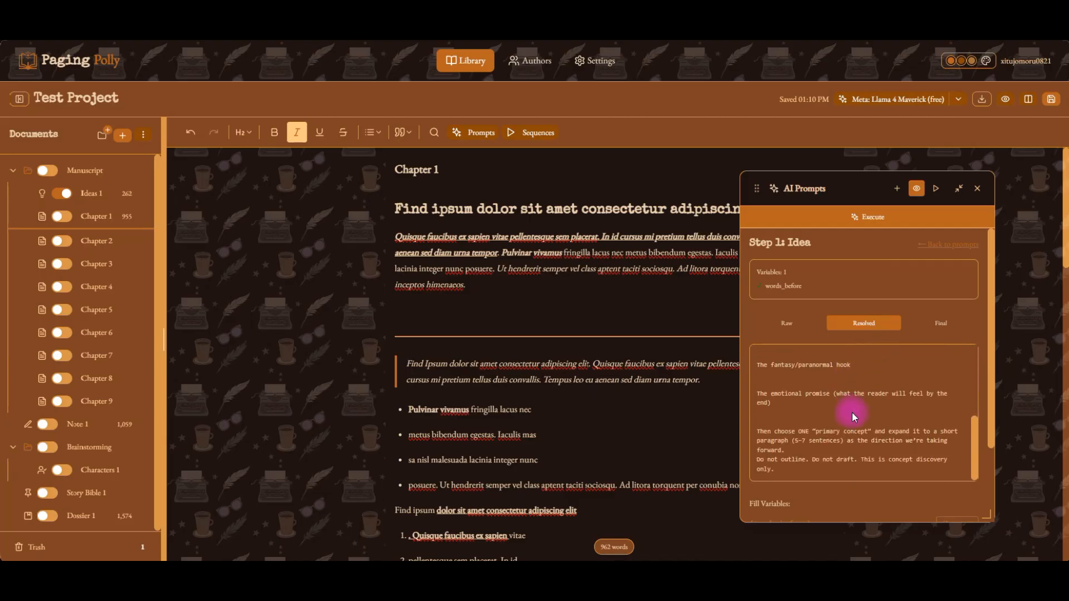
pyautogui.scroll(-3, 856, 495)
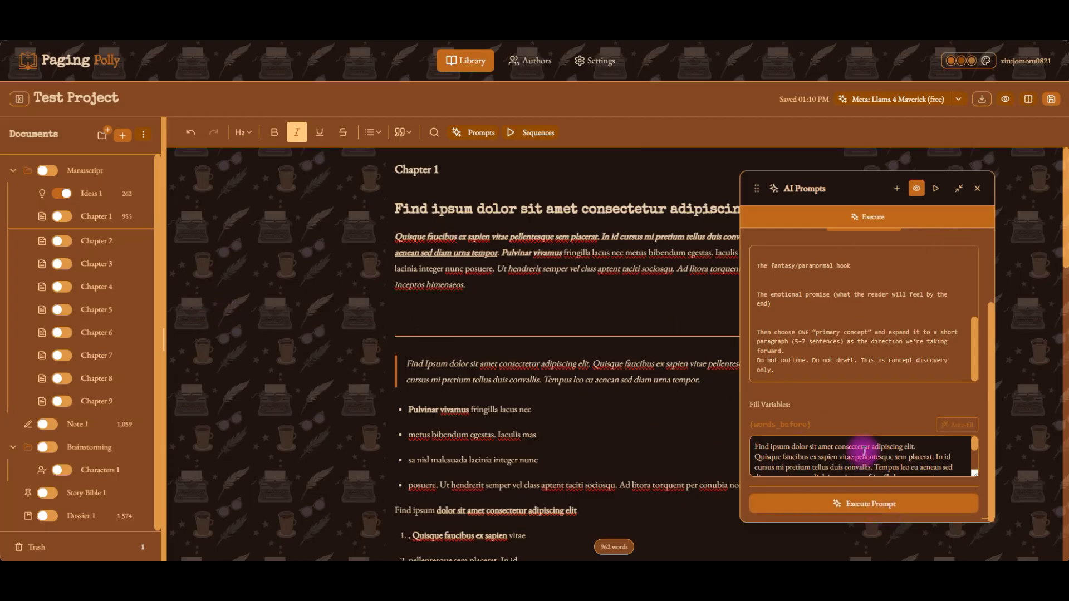
pyautogui.scroll(10, 774, 332)
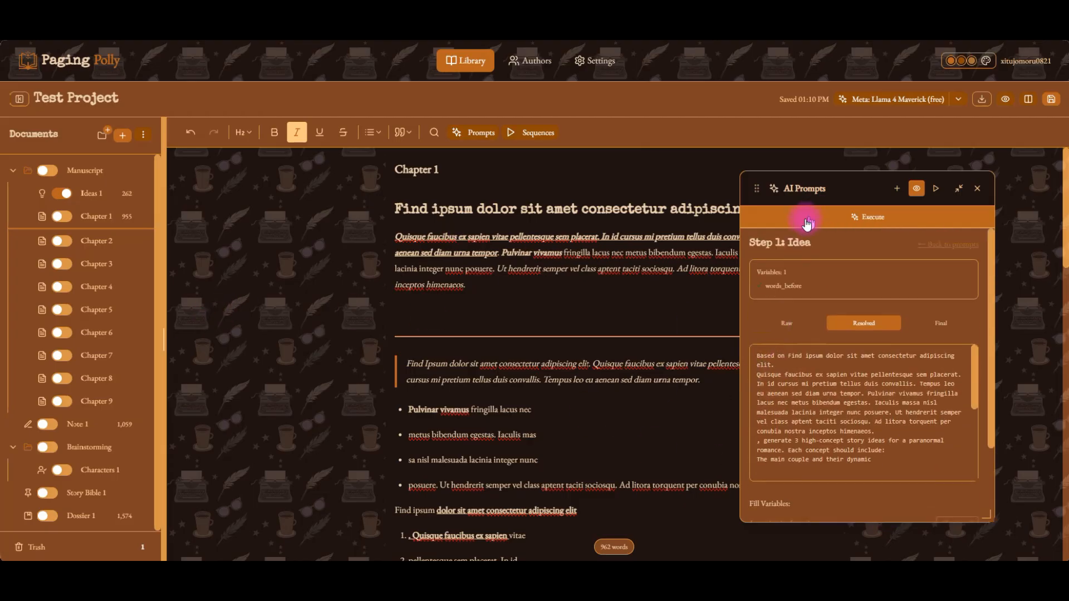
pyautogui.click(968, 254)
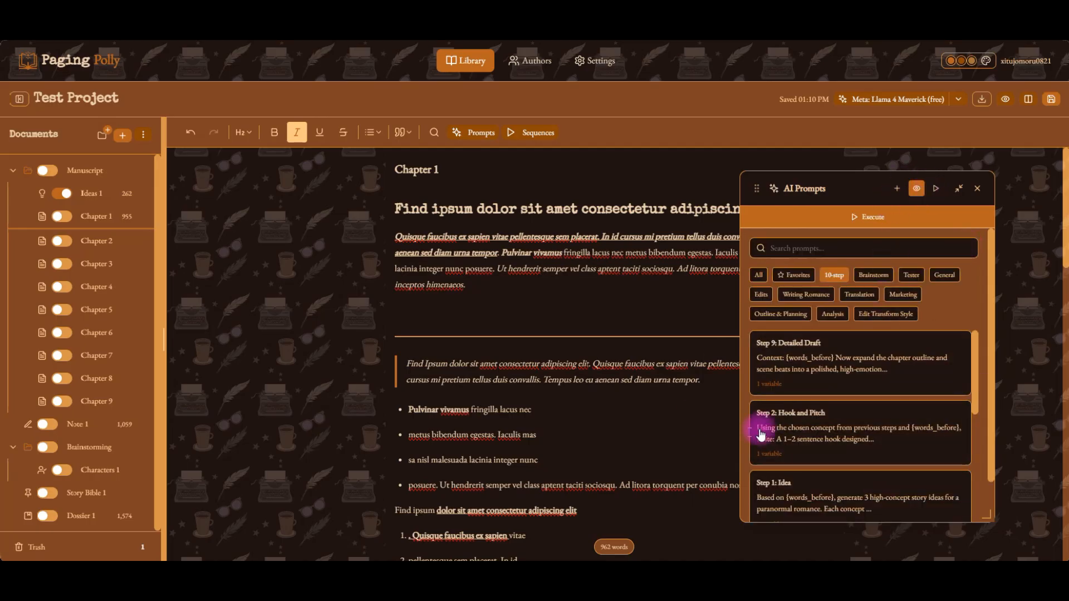
# Preview the resolved Step 2: Hook and Pitch prompt, then switch the panel to Quick Mode.
pyautogui.click(885, 459)
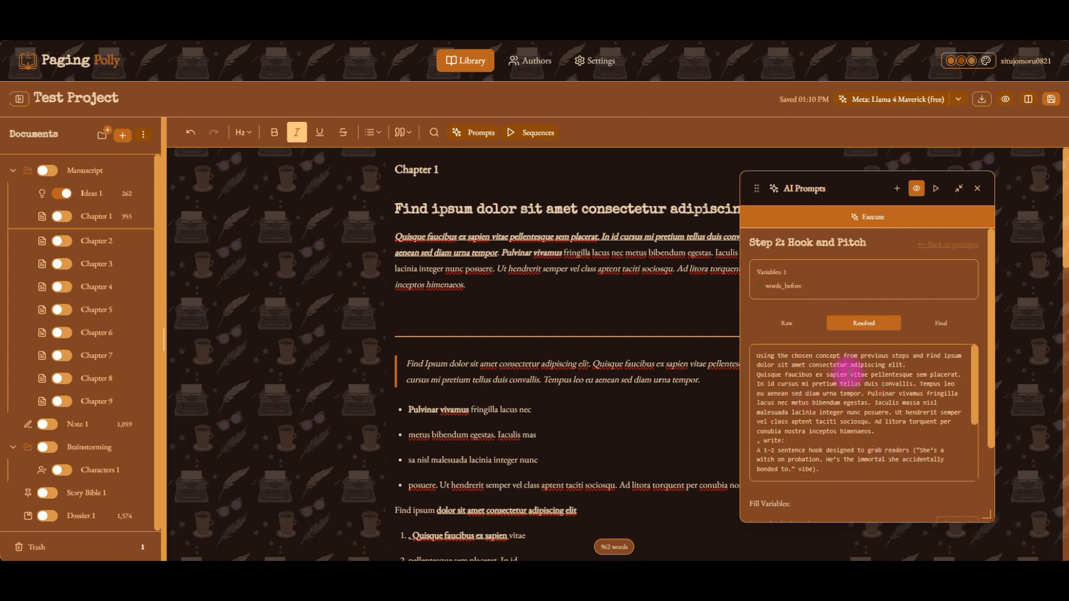
pyautogui.scroll(-5, 873, 494)
pyautogui.scroll(5, 911, 293)
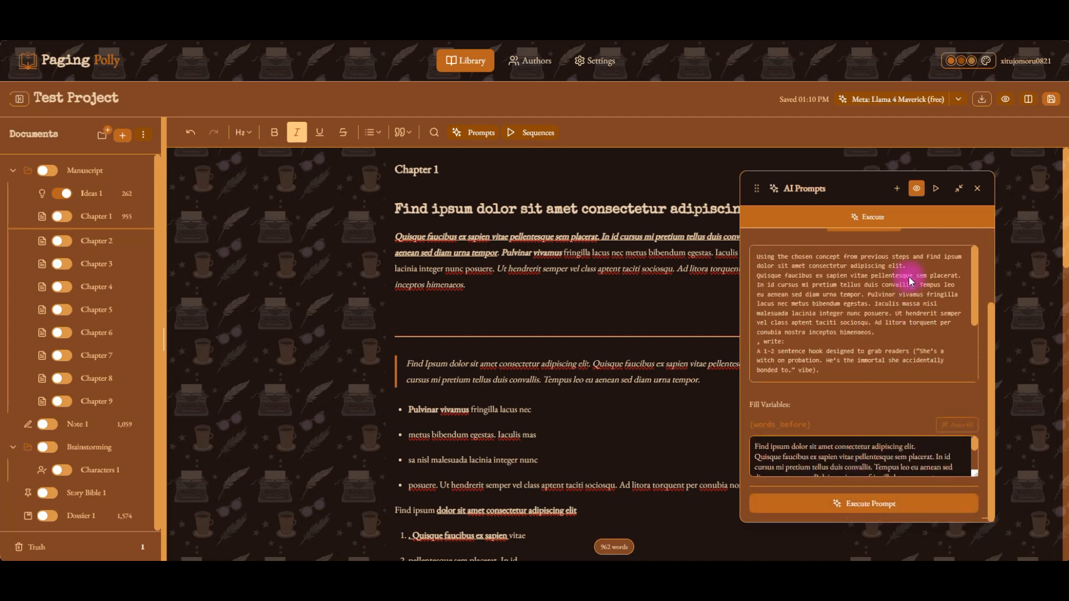
pyautogui.click(936, 190)
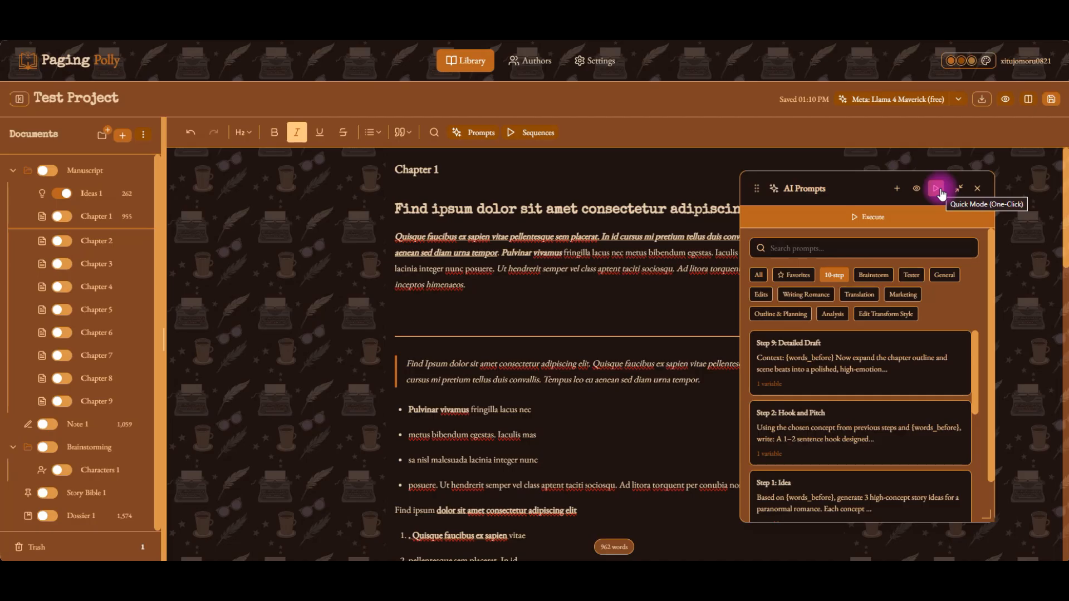
# Scroll through the prompt list in Quick Mode.
pyautogui.scroll(-2, 816, 412)
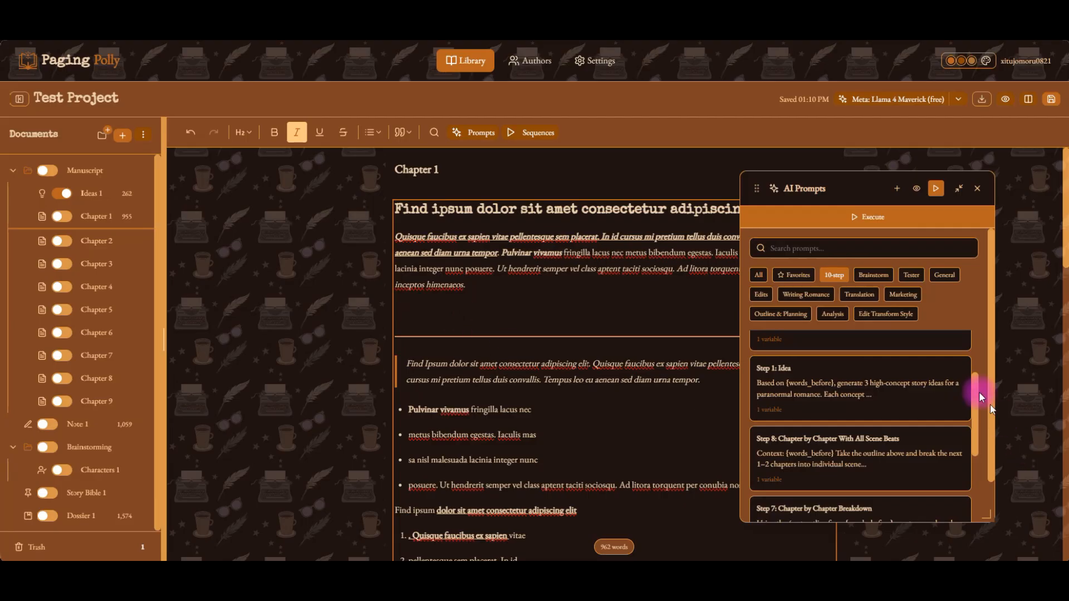
pyautogui.scroll(-5, 885, 418)
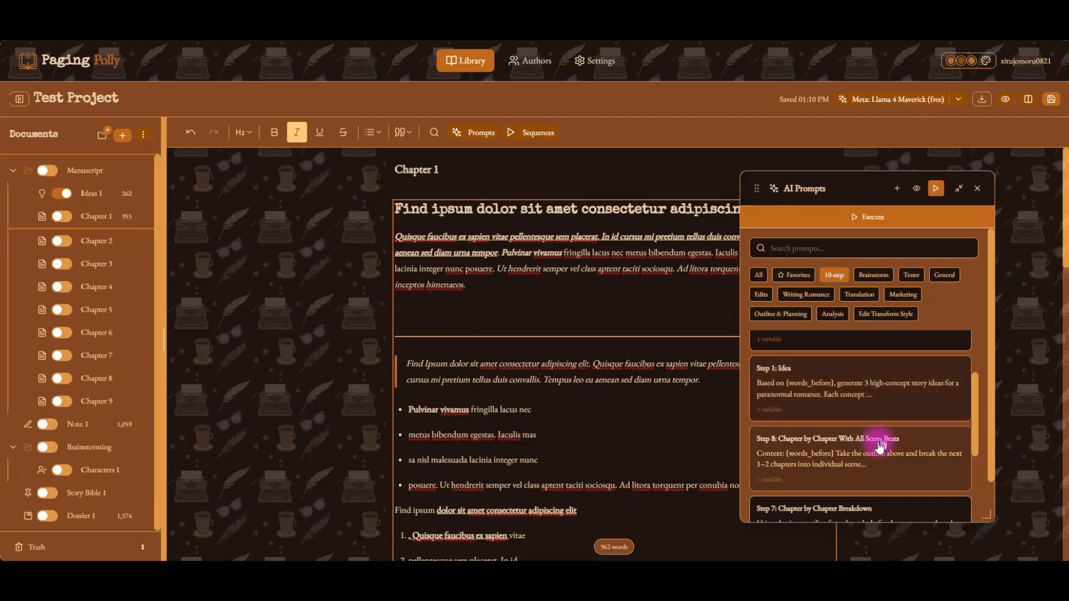
pyautogui.scroll(5, 820, 482)
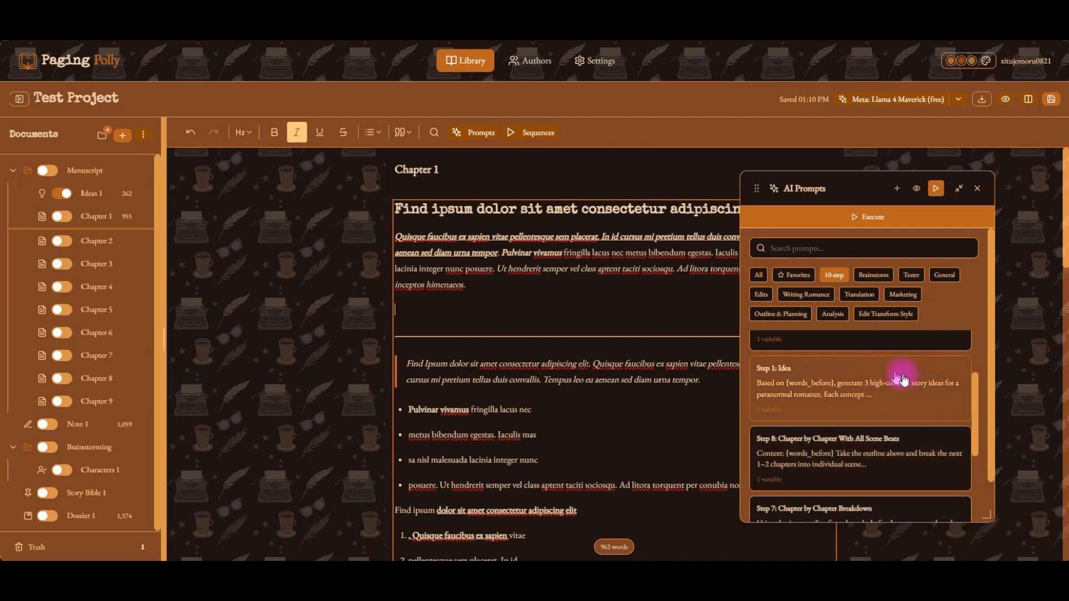
pyautogui.scroll(3, 962, 398)
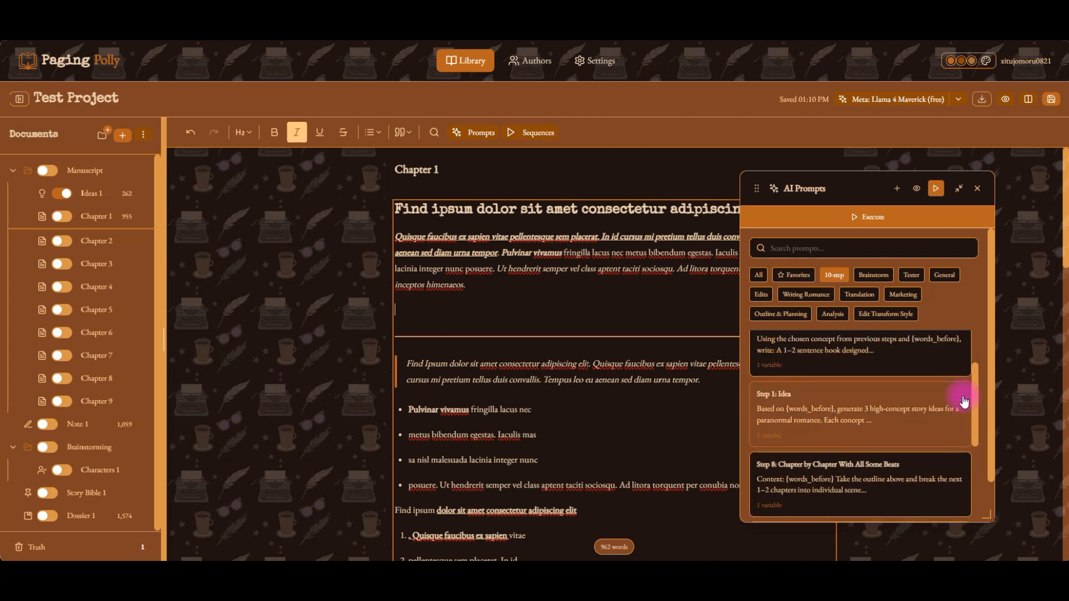
# Collapse the AI Prompts panel, move it up beside the toolbar, and expand it again.
pyautogui.click(953, 188)
pyautogui.moveTo(814, 188); pyautogui.dragTo(758, 131)
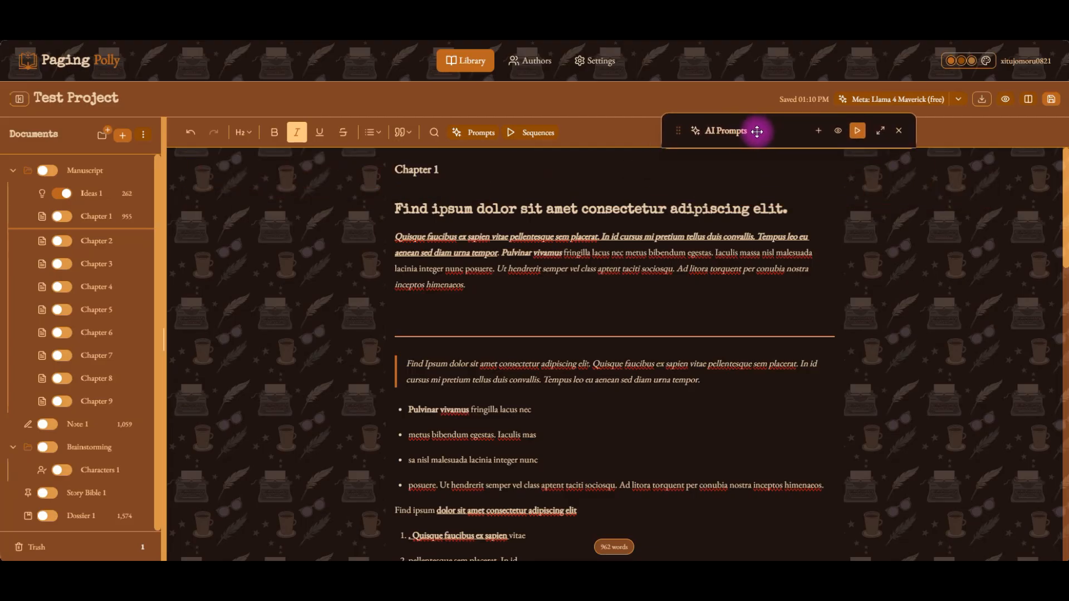
pyautogui.click(880, 132)
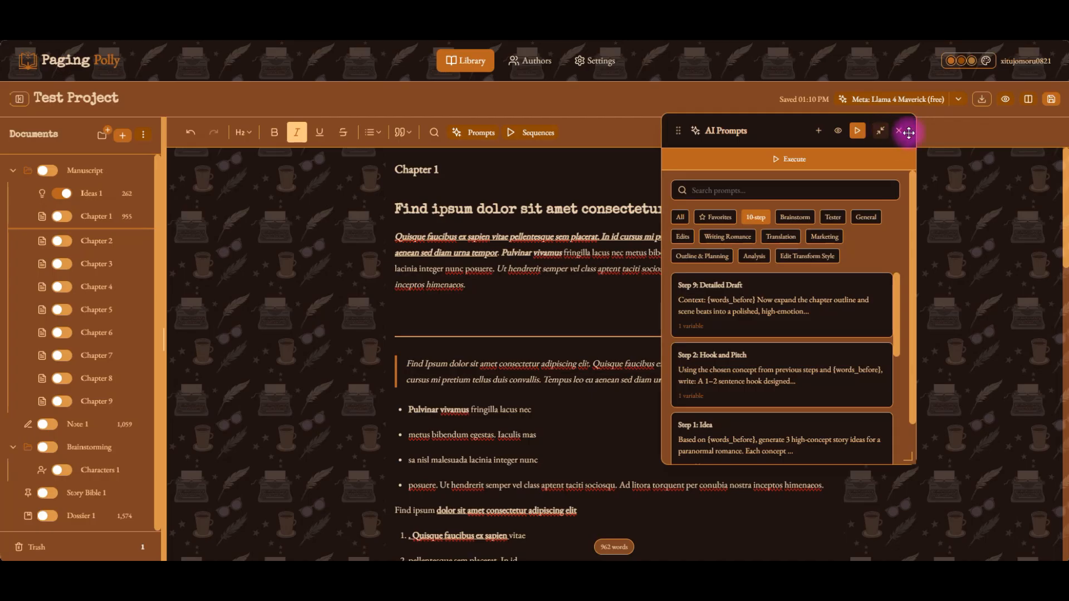
# Close the AI Prompts panel, open the AI Sequences panel, and move it beside the document's right edge.
pyautogui.click(899, 134)
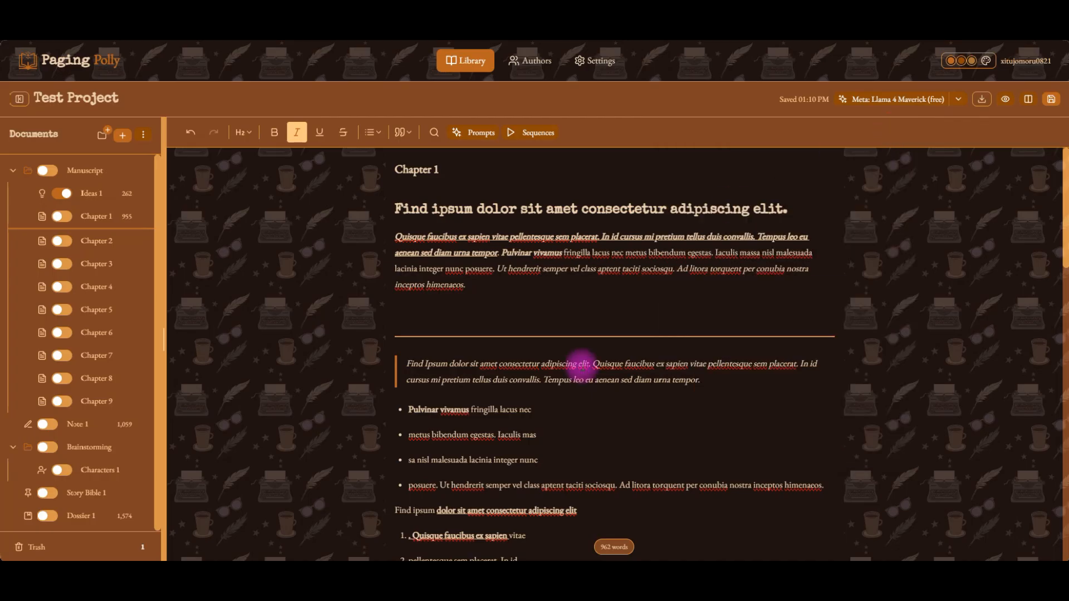
pyautogui.click(533, 132)
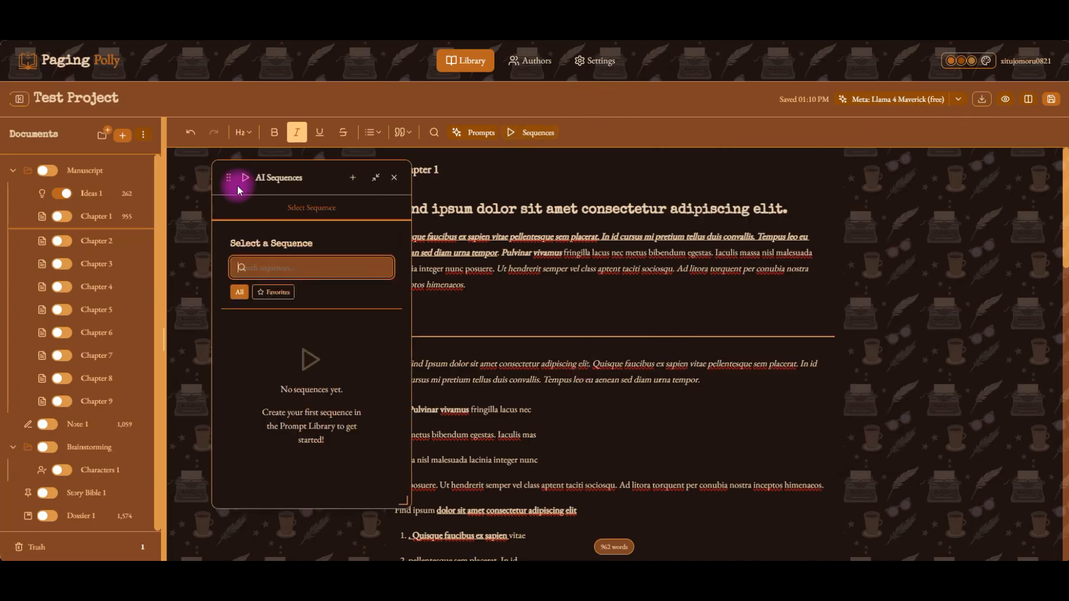
pyautogui.moveTo(225, 176); pyautogui.dragTo(843, 190)
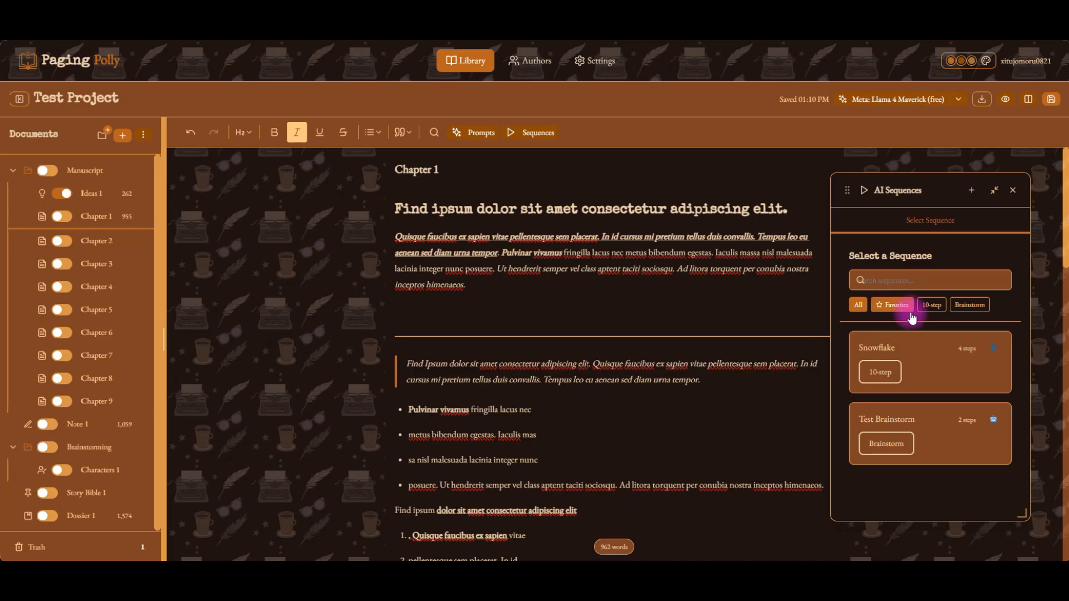
# Reopen the AI Prompts panel over the document list, filter it by Writing Romance, Brainstorm and Translation, then close it.
pyautogui.click(467, 142)
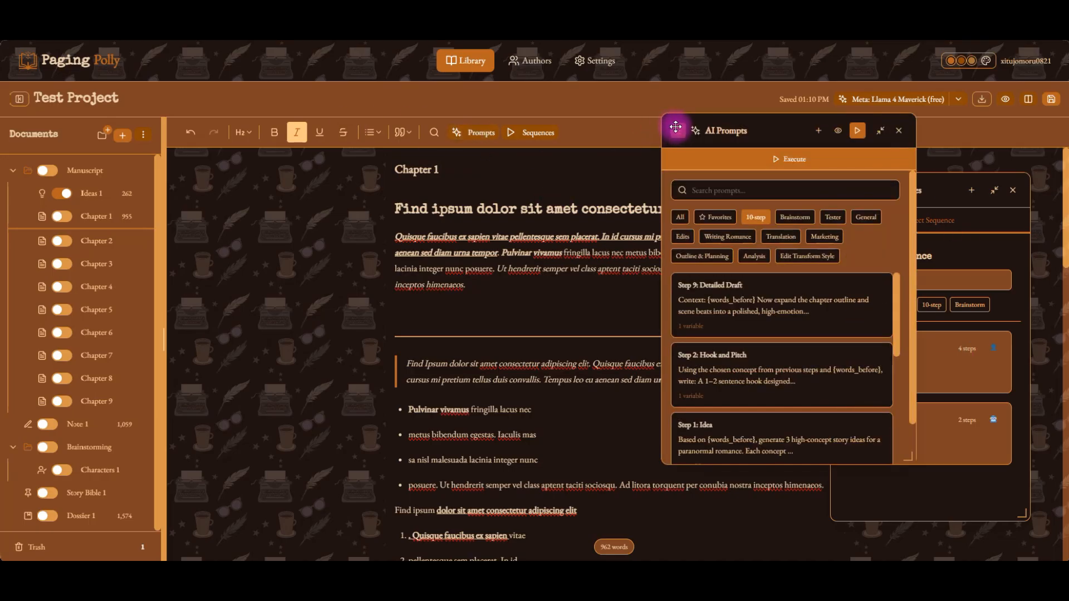
pyautogui.moveTo(676, 129); pyautogui.dragTo(152, 178)
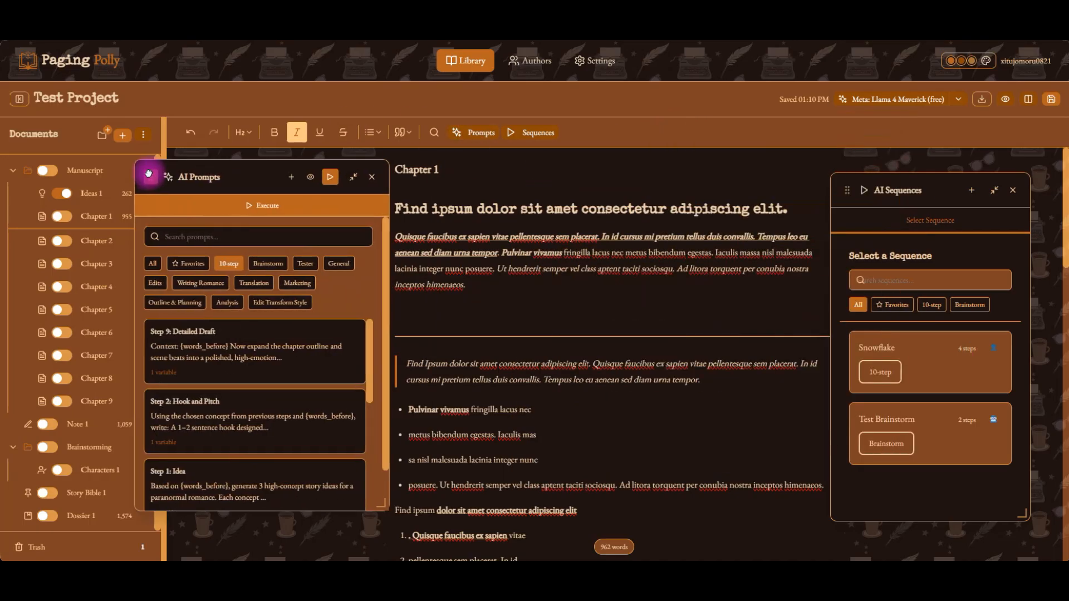
pyautogui.click(219, 284)
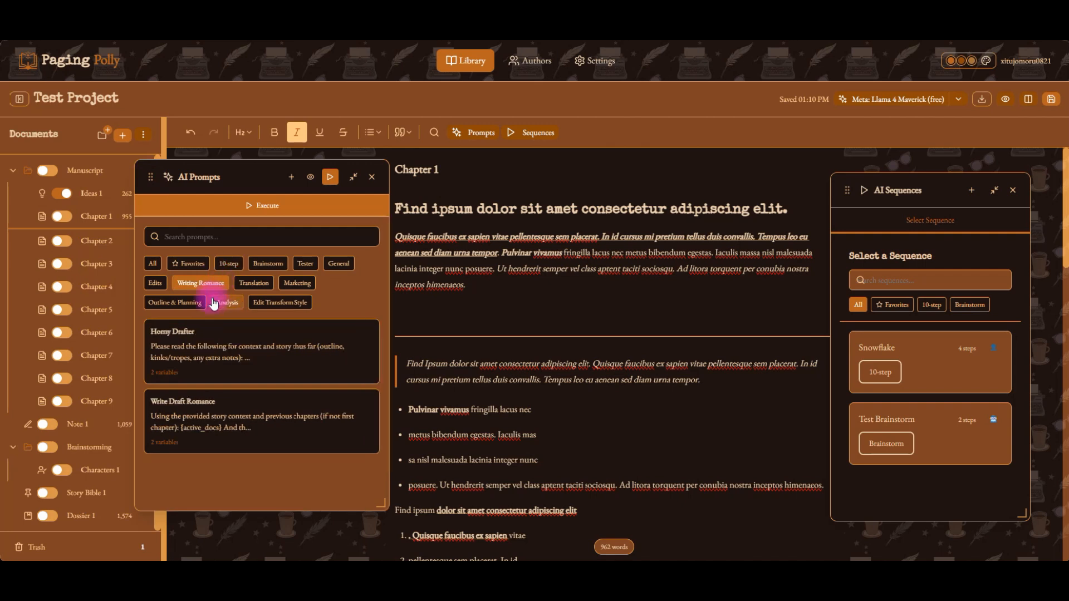
pyautogui.click(269, 265)
pyautogui.click(254, 283)
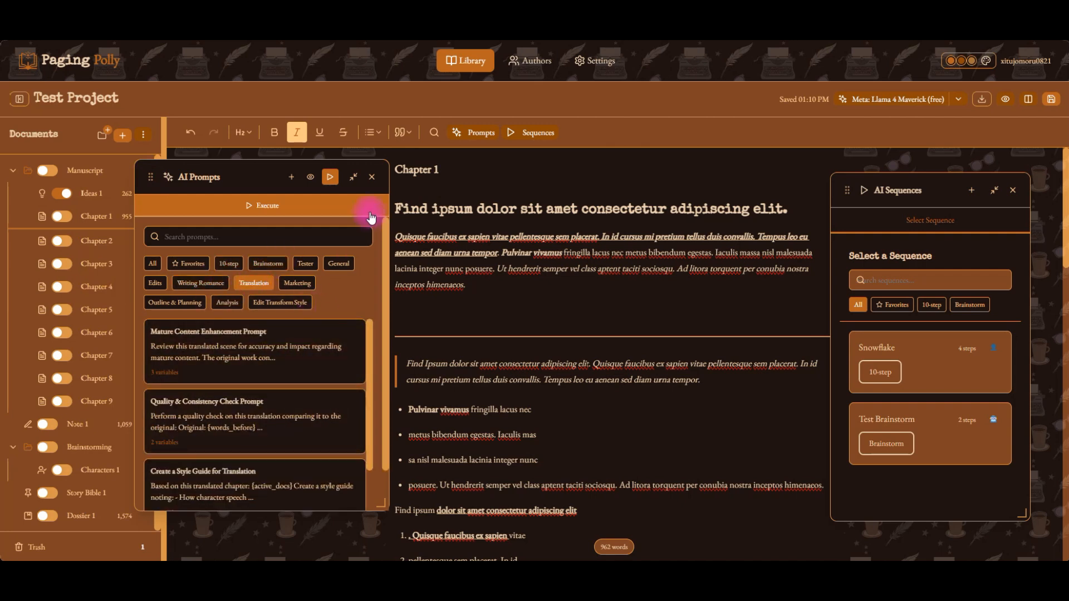
pyautogui.click(372, 178)
# Filter the sequence list by Favorites, 10-step and Brainstorm, returning to All each time.
pyautogui.click(891, 304)
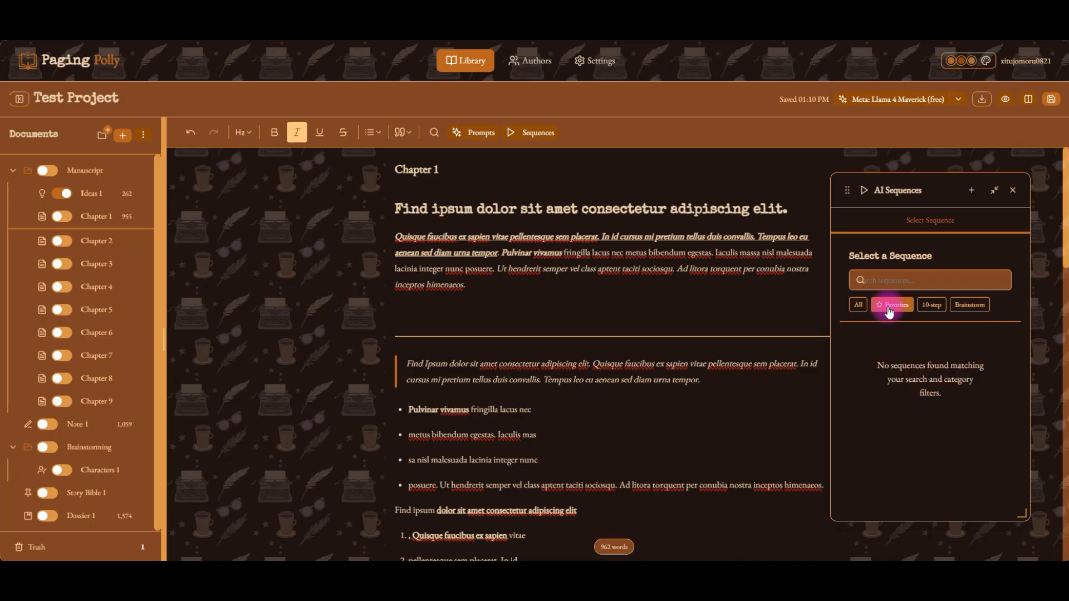
pyautogui.click(860, 310)
pyautogui.click(932, 304)
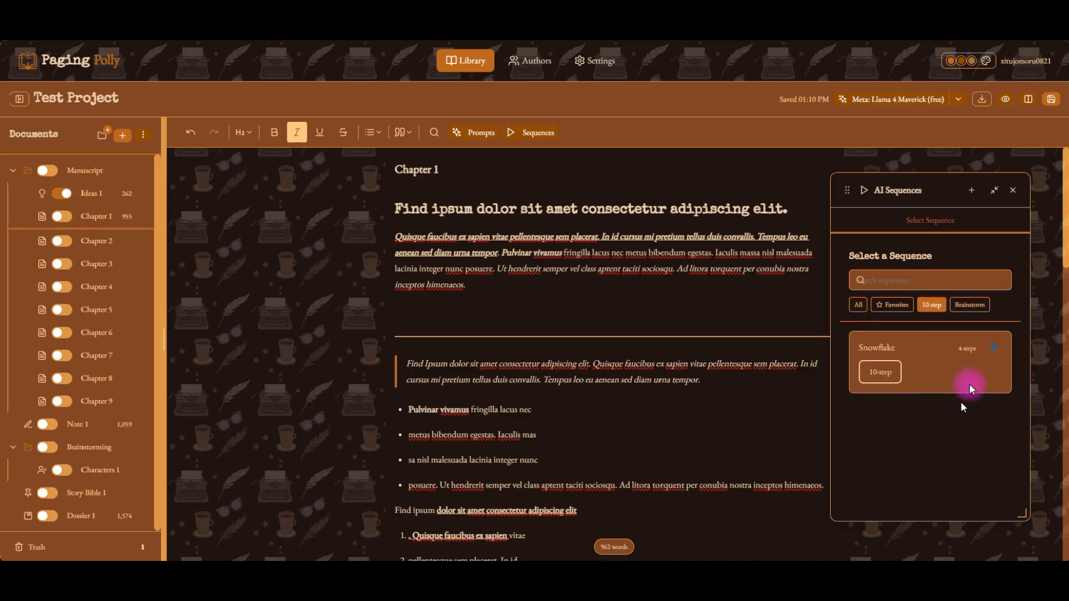
pyautogui.click(972, 305)
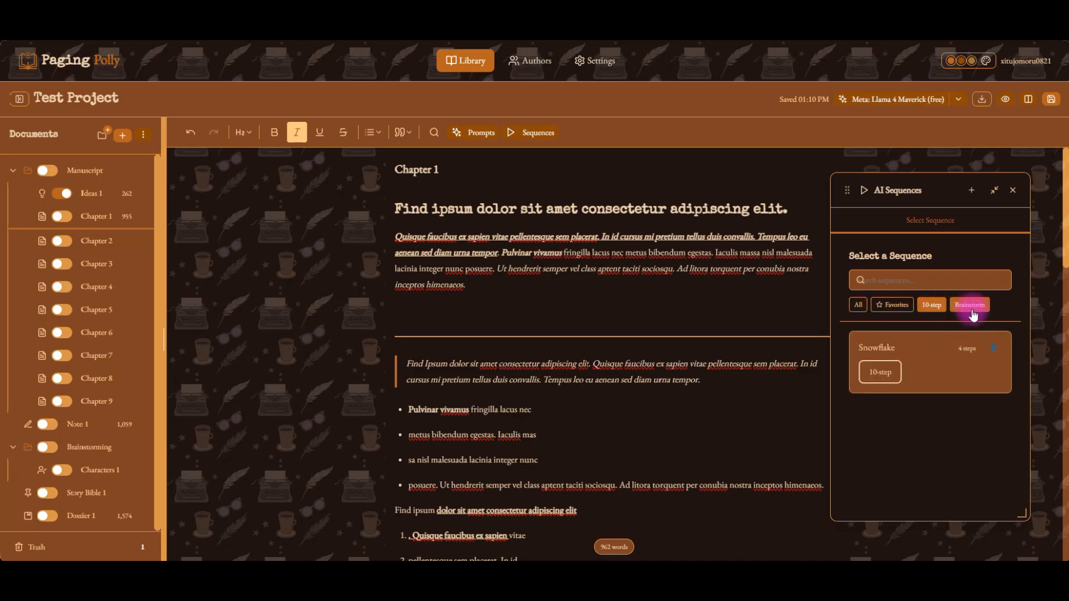
pyautogui.click(862, 310)
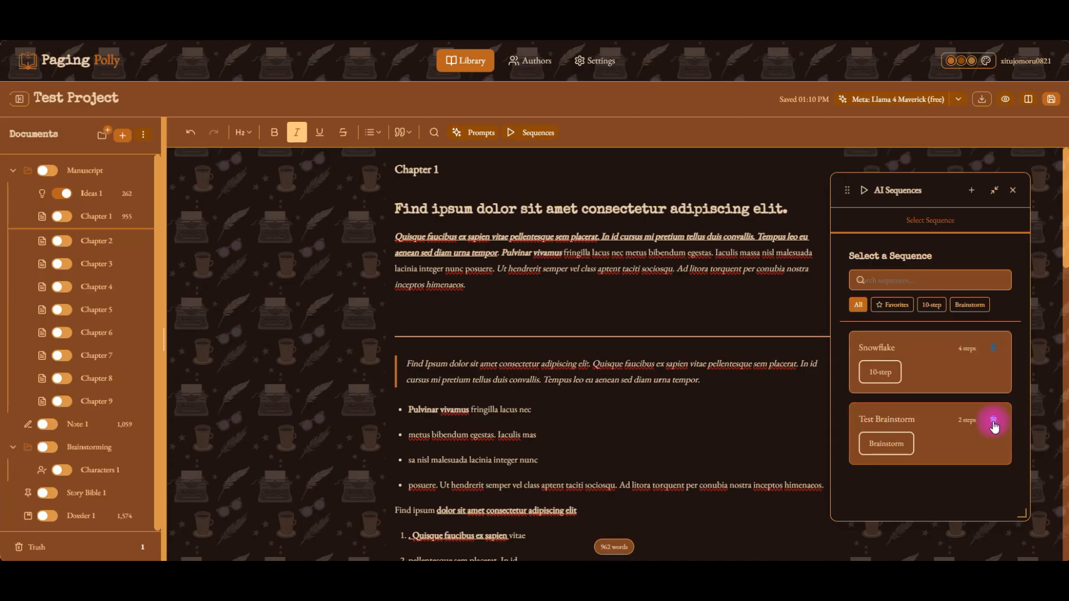
# Open the Snowflake sequence to review its steps, then close it.
pyautogui.click(942, 353)
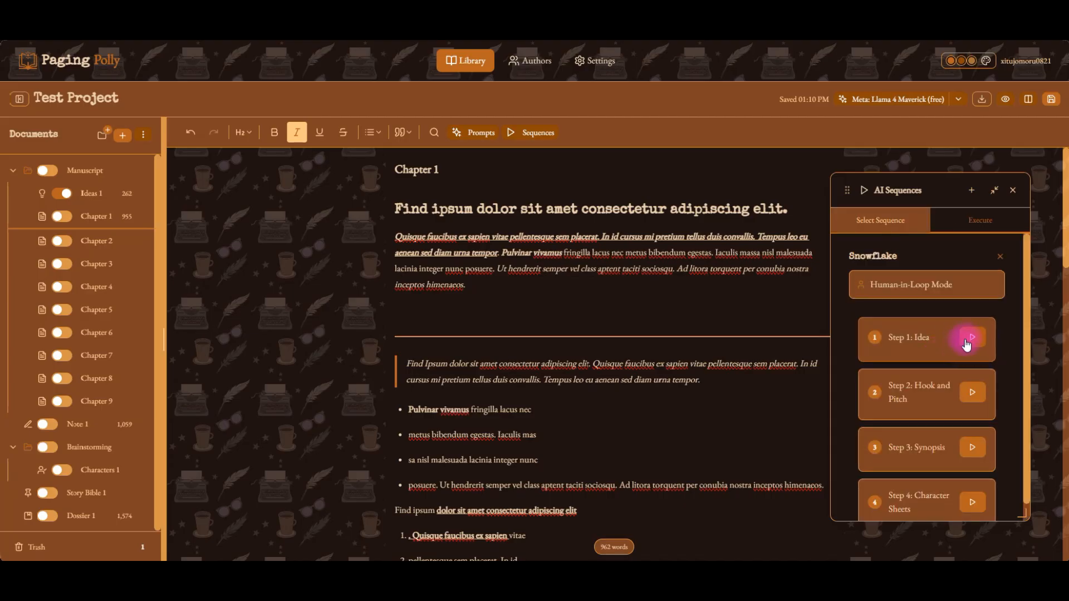
pyautogui.click(621, 313)
pyautogui.scroll(-1, 934, 396)
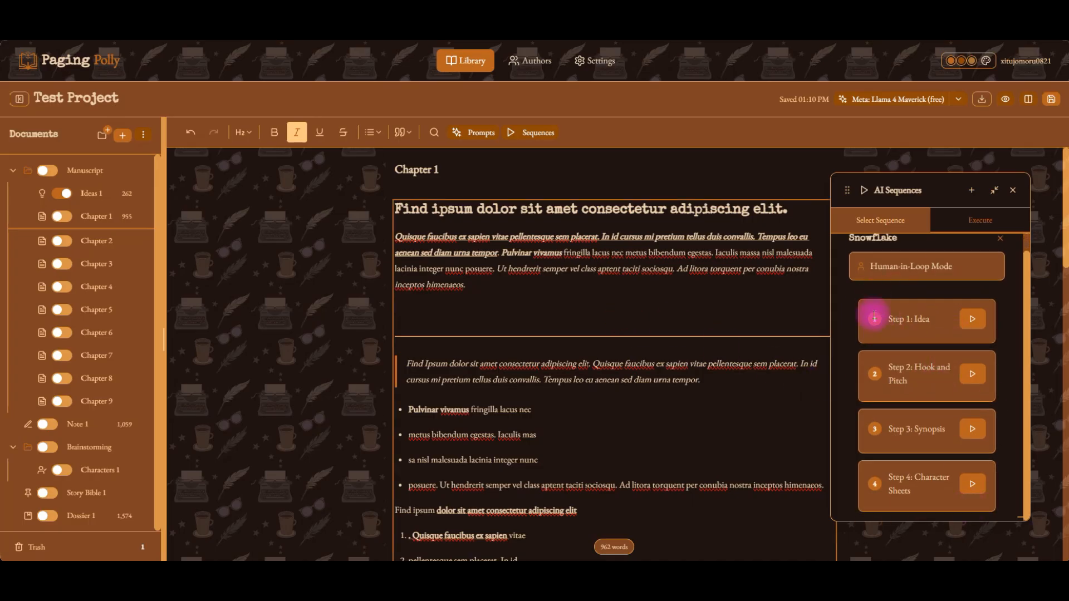
pyautogui.scroll(1, 891, 310)
pyautogui.scroll(-1, 893, 346)
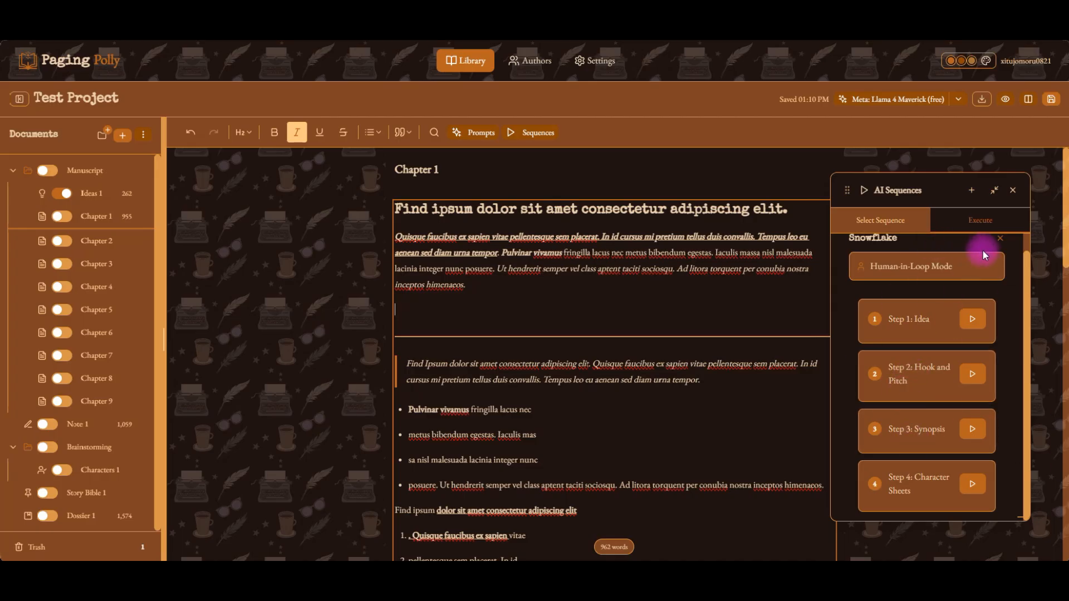
pyautogui.scroll(1, 984, 254)
pyautogui.click(1002, 258)
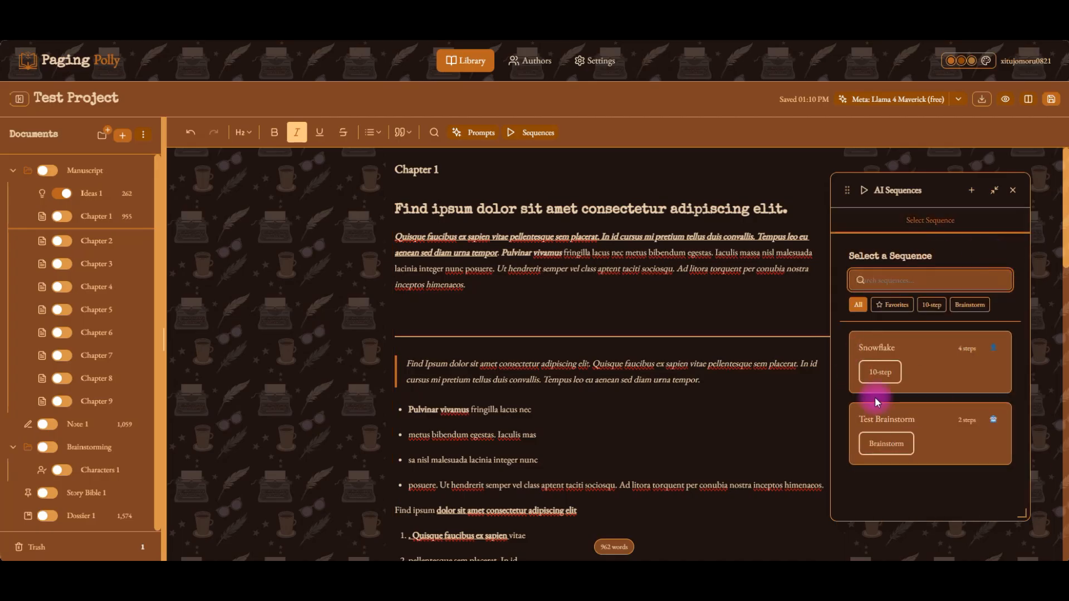
# Open the Test Brainstorm sequence and inspect its 10 High-Concept Pitches step.
pyautogui.click(922, 428)
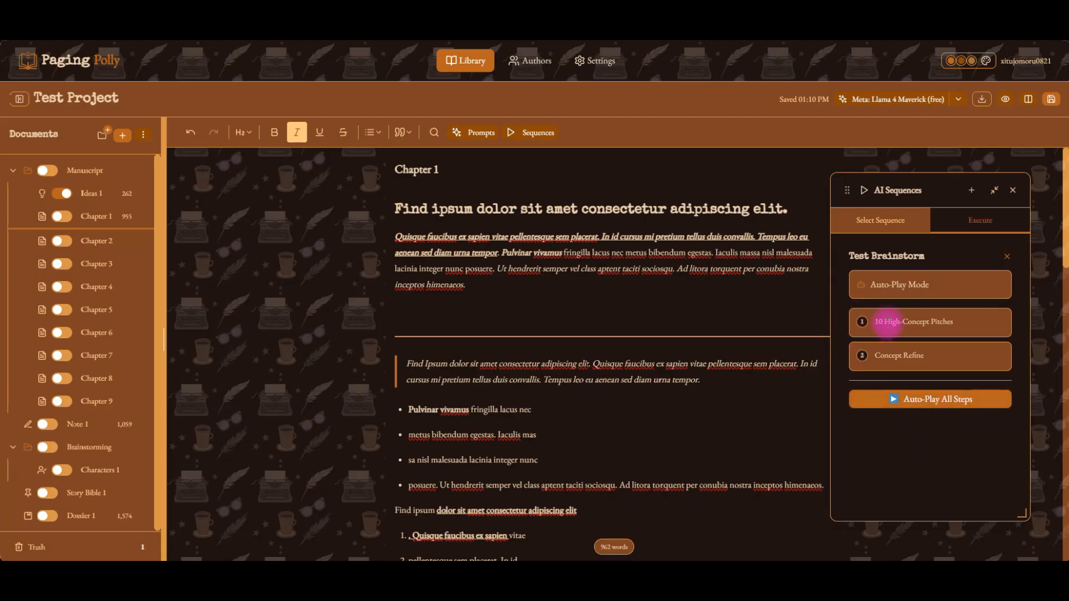
pyautogui.moveTo(886, 323); pyautogui.dragTo(962, 320)
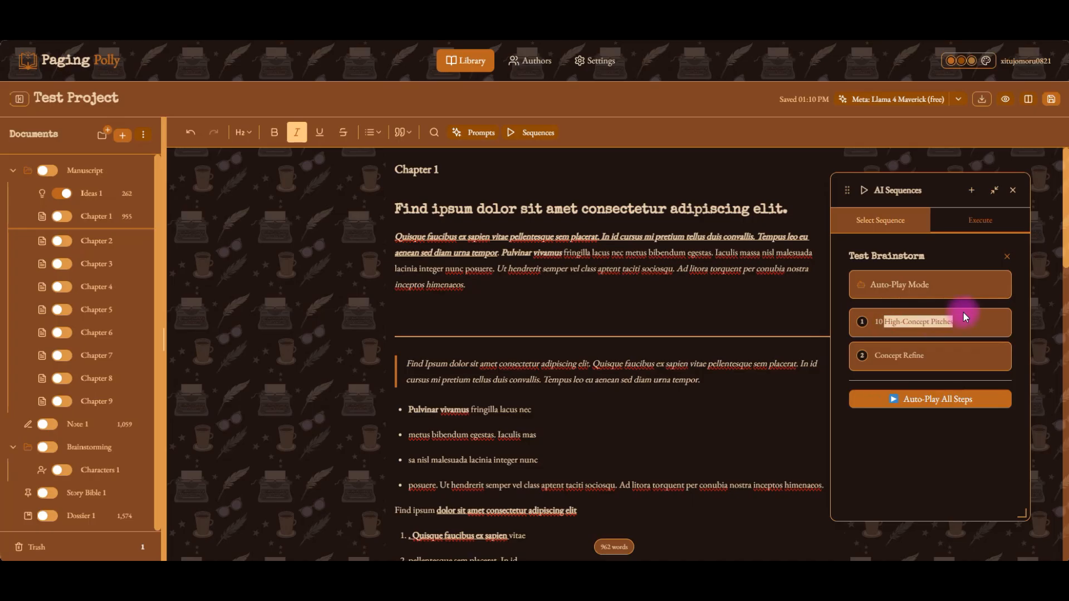
pyautogui.click(989, 328)
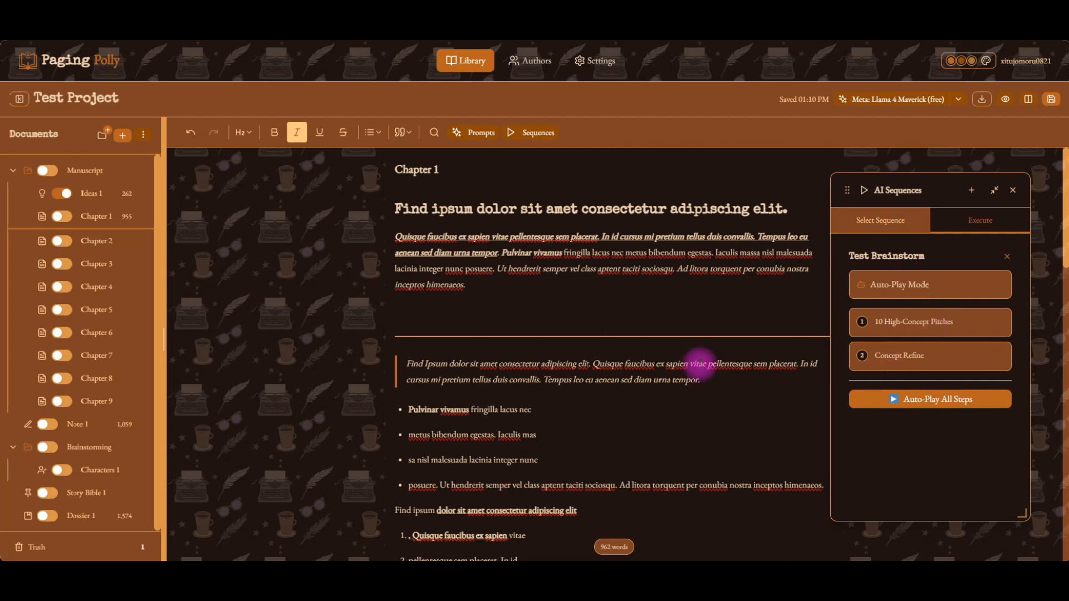
# Move the AI Sequences panel over the document list, then close it.
pyautogui.moveTo(842, 187); pyautogui.dragTo(198, 196)
pyautogui.click(617, 311)
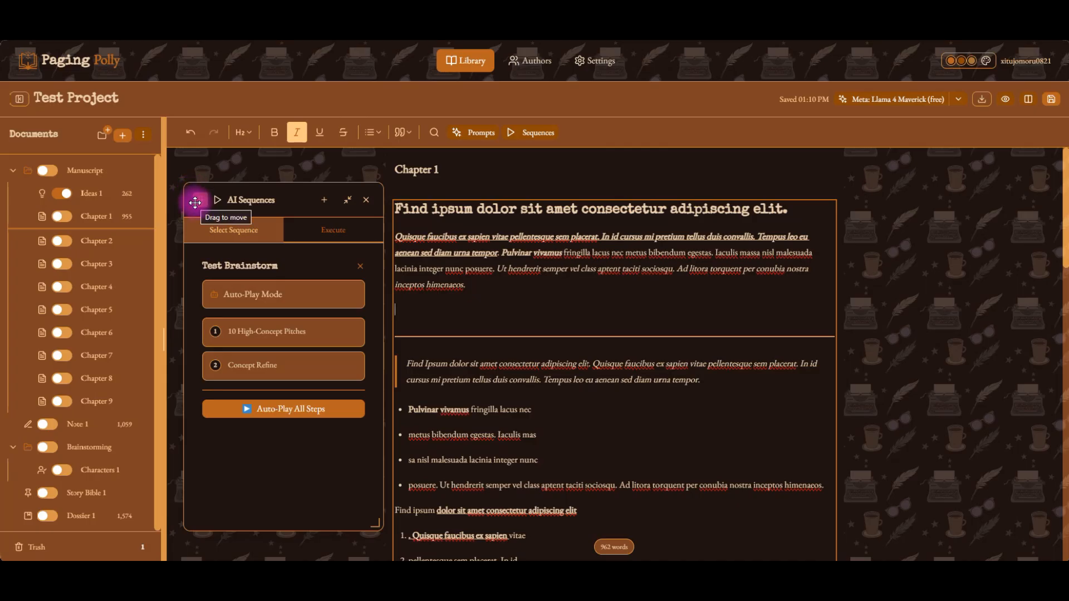
pyautogui.moveTo(195, 202)
pyautogui.mouseDown()
pyautogui.moveTo(553, 175)
pyautogui.moveTo(596, 196)
pyautogui.moveTo(235, 186)
pyautogui.moveTo(215, 201)
pyautogui.mouseUp()
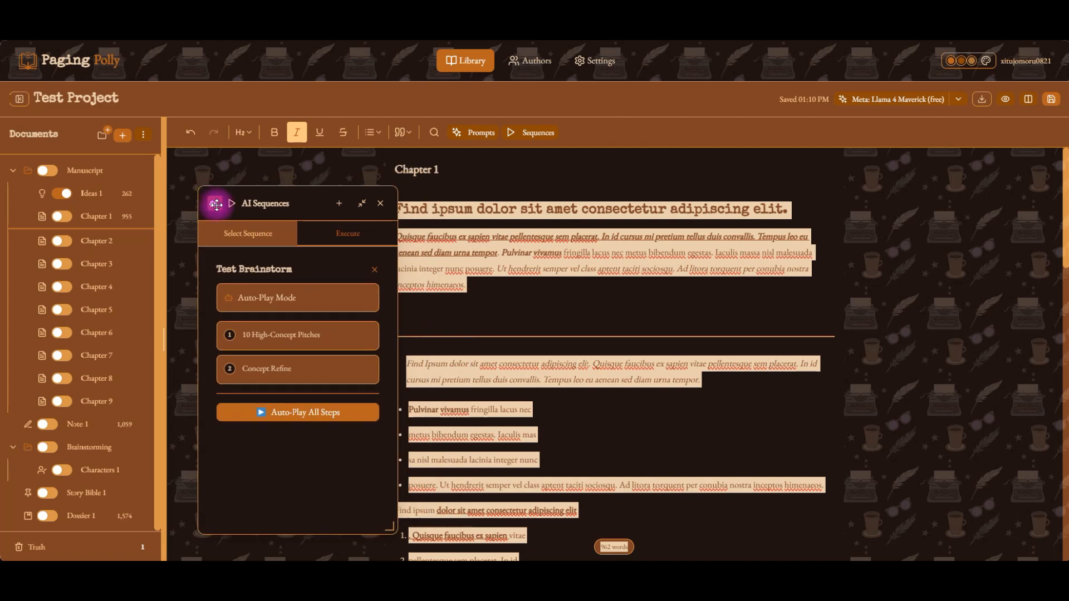
pyautogui.click(378, 203)
pyautogui.click(538, 283)
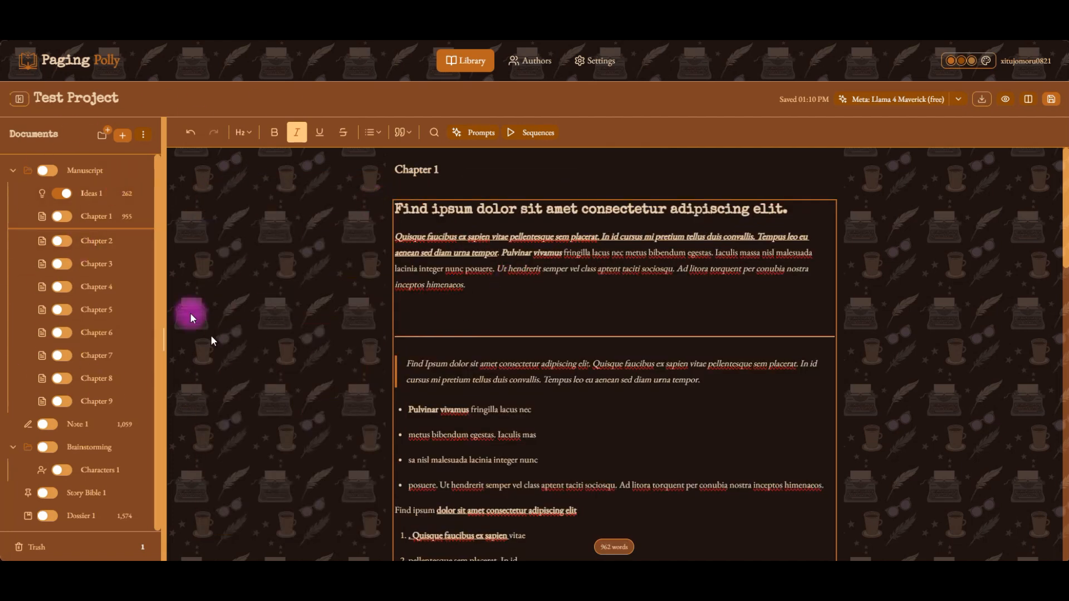
# Switch the AI context toggles of the Manuscript folder and Ideas 1 off and back on.
pyautogui.click(19, 99)
pyautogui.click(20, 99)
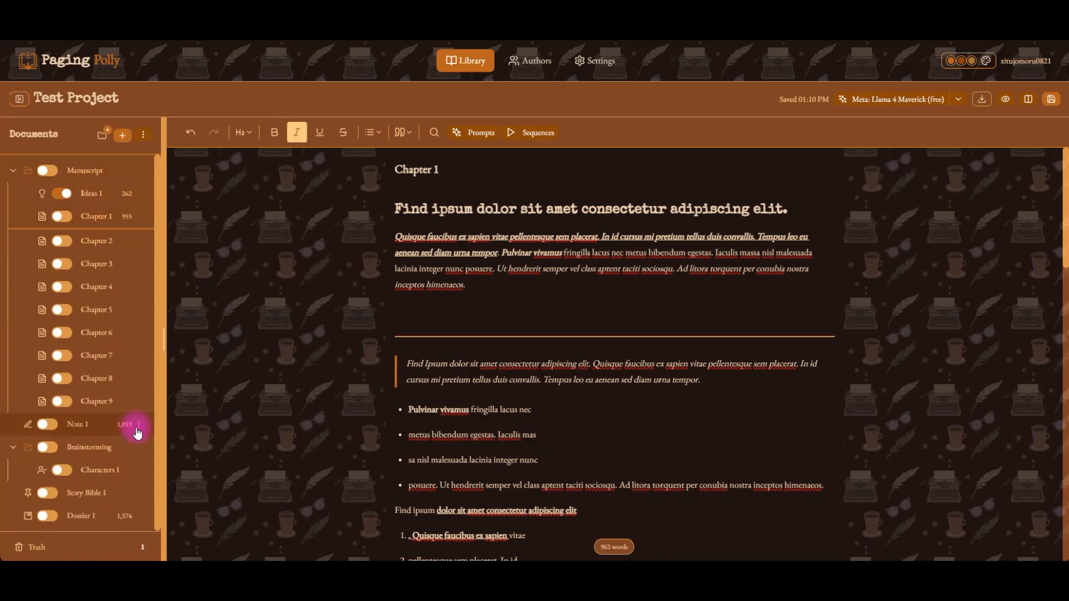
pyautogui.click(47, 173)
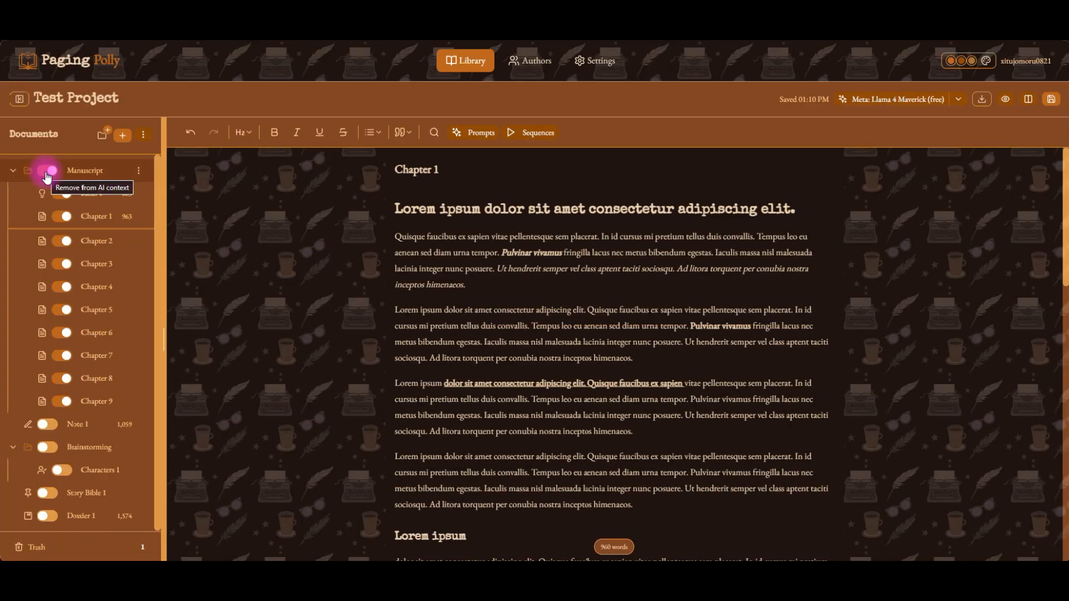
pyautogui.click(43, 173)
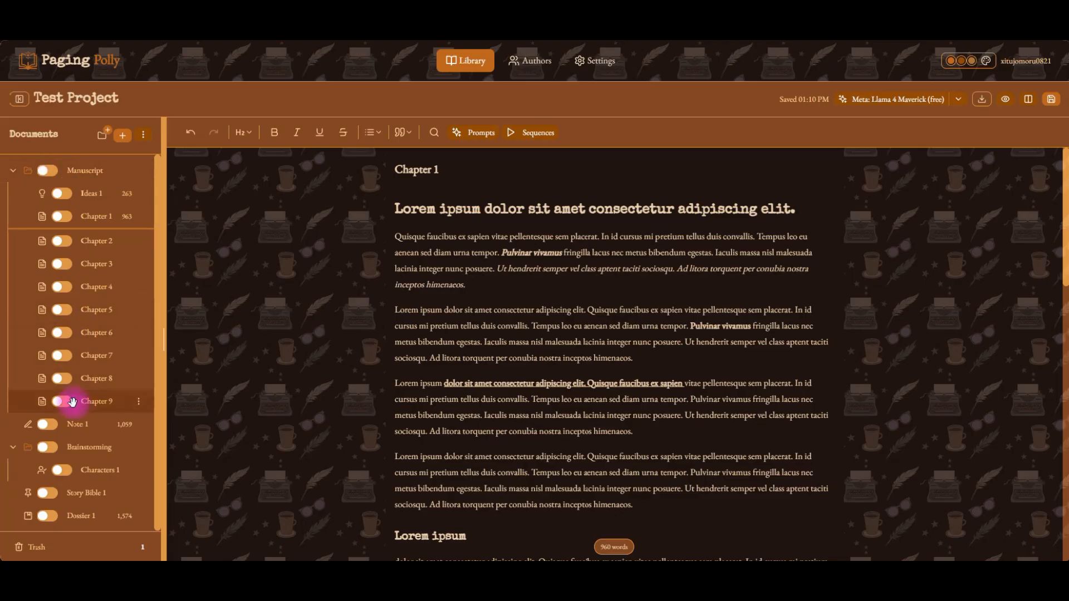
pyautogui.click(62, 194)
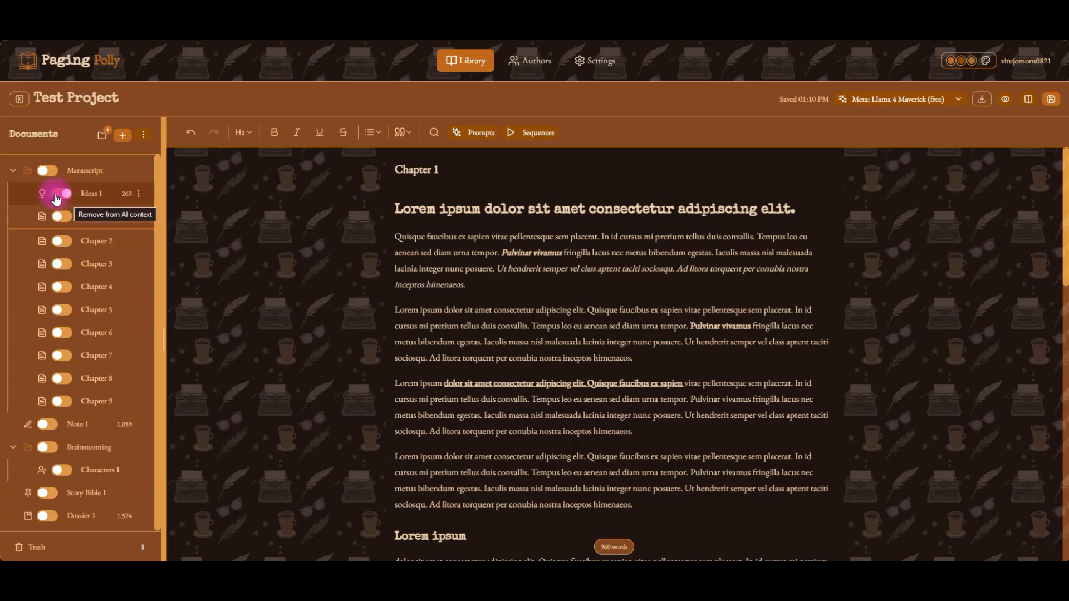
pyautogui.click(63, 196)
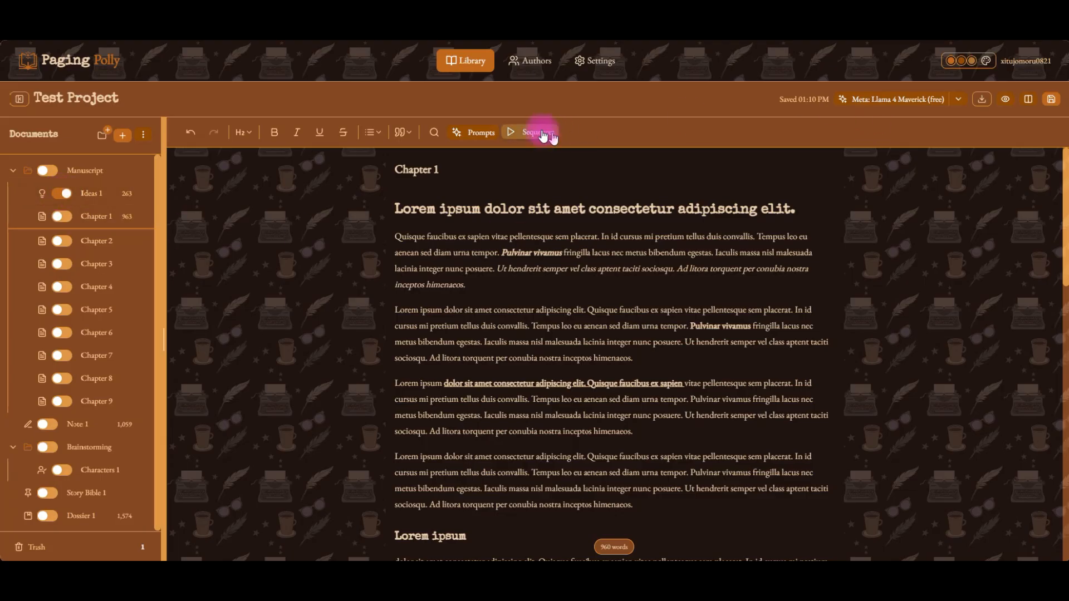
# Reopen the AI Prompts panel at the document's right, switch it to preview mode, and filter by General.
pyautogui.click(472, 135)
pyautogui.moveTo(238, 179); pyautogui.dragTo(805, 172)
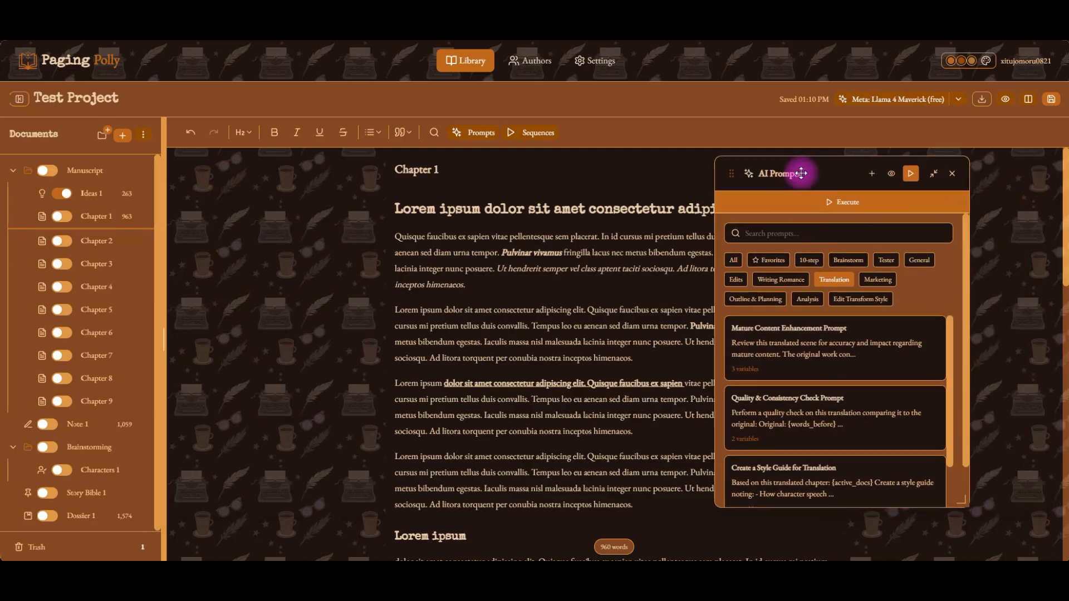
pyautogui.click(891, 176)
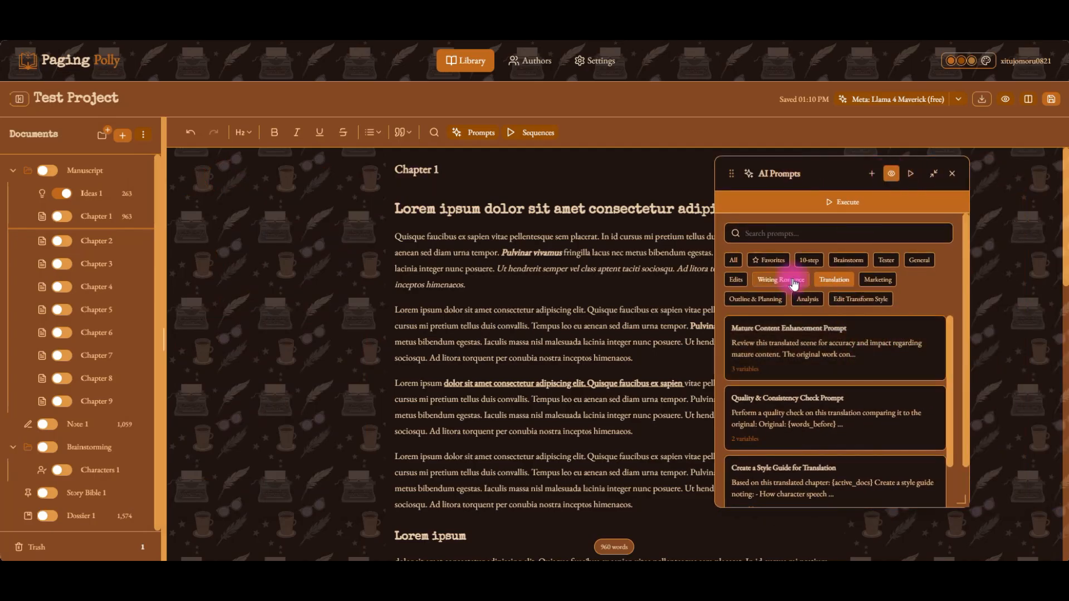
pyautogui.click(922, 261)
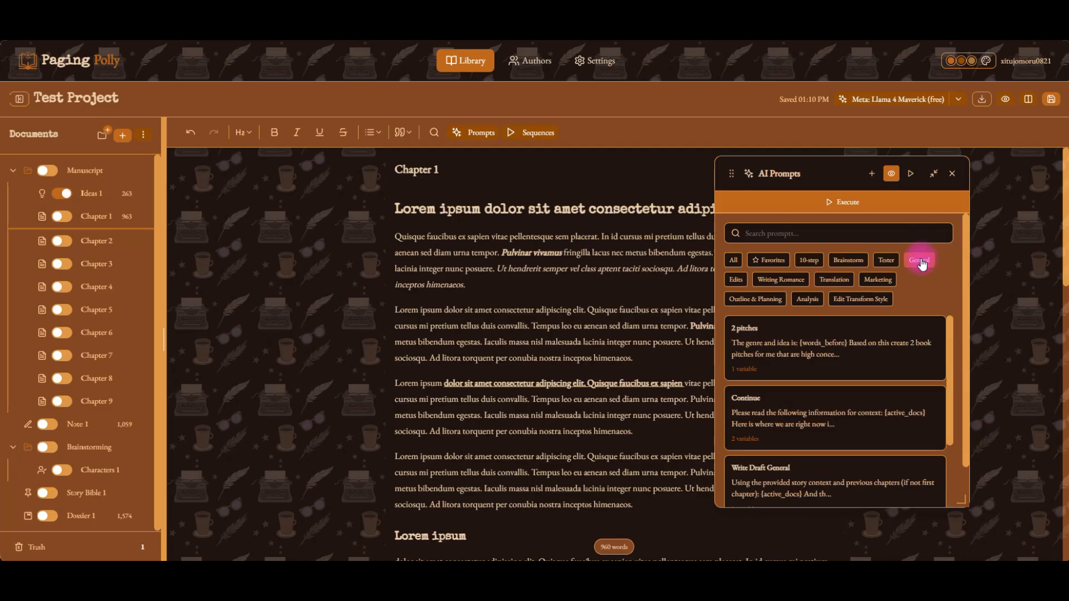
# Scroll the General prompts and open the Go prompt's preview.
pyautogui.scroll(-2, 870, 400)
pyautogui.scroll(1, 868, 400)
pyautogui.scroll(-3, 869, 400)
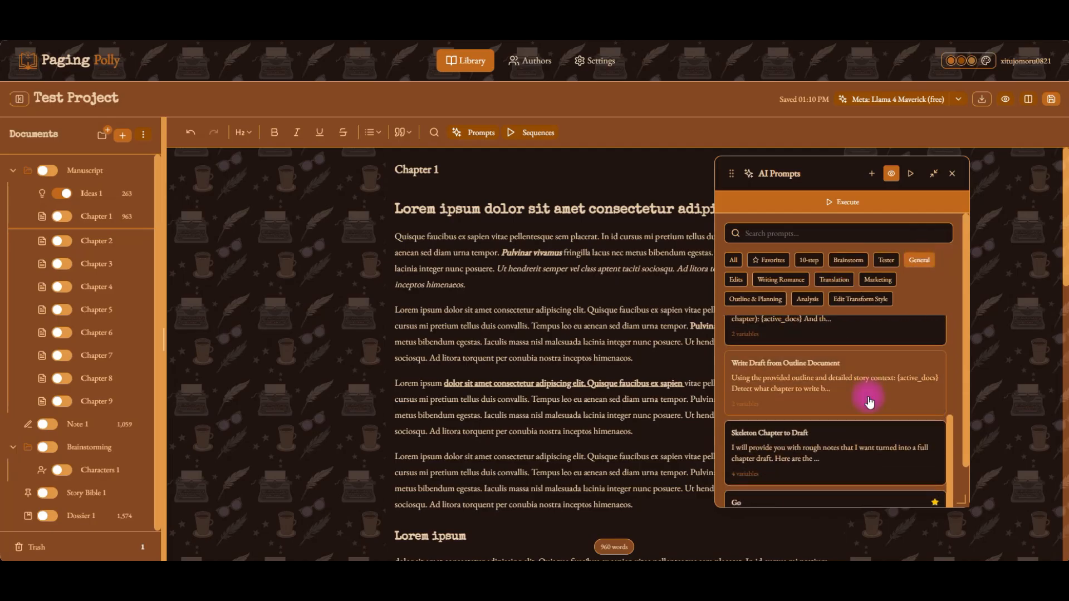
pyautogui.scroll(-1, 840, 468)
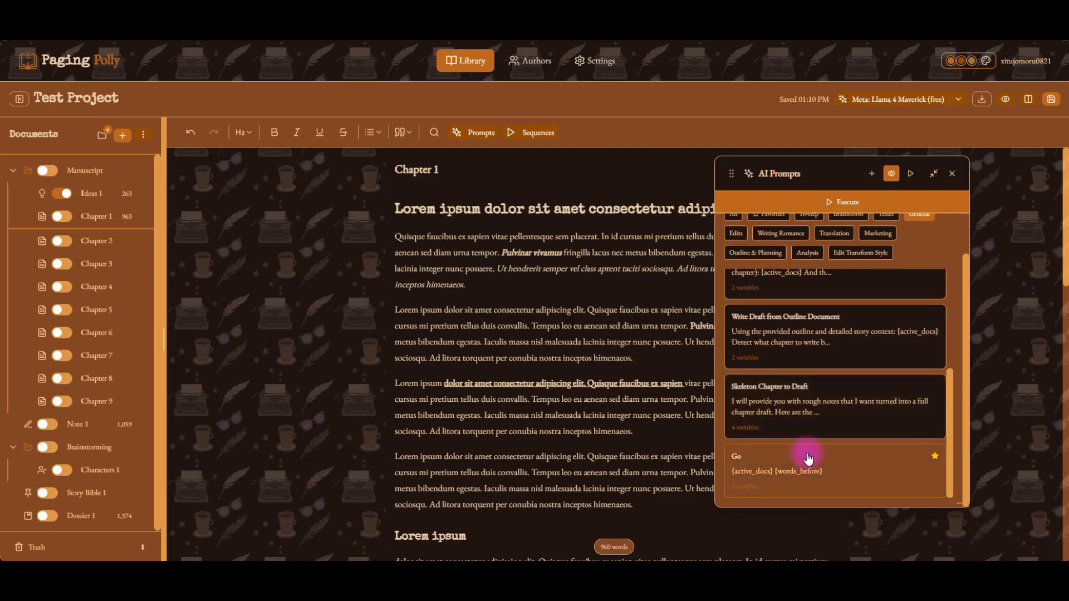
pyautogui.click(898, 470)
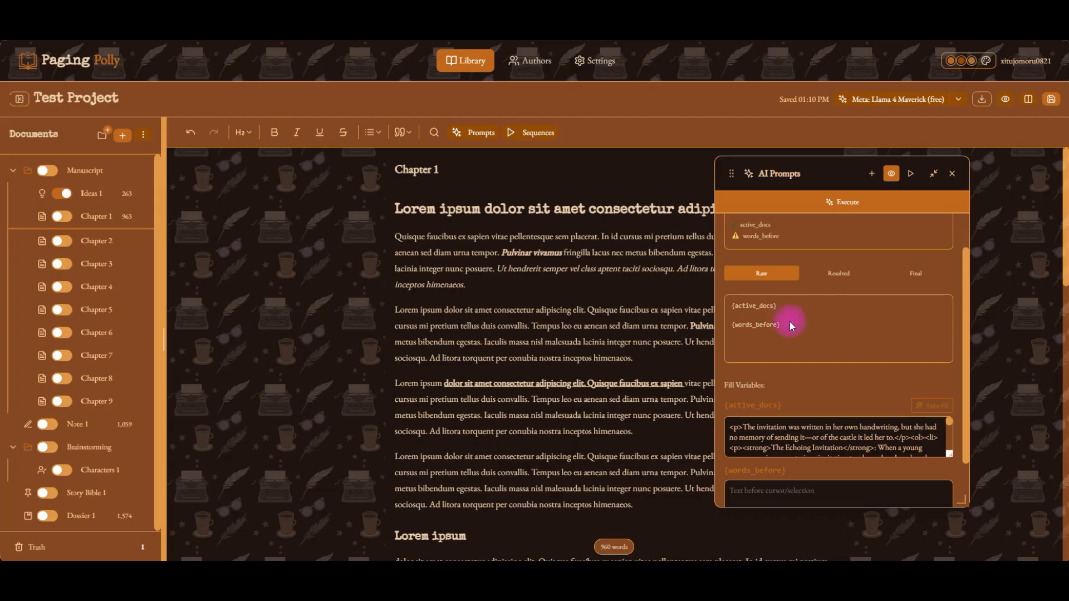
# Place the cursor in the chapter text, view the Go prompt's resolved form, and scroll to its filled variables.
pyautogui.scroll(1, 789, 321)
pyautogui.click(551, 236)
pyautogui.click(507, 289)
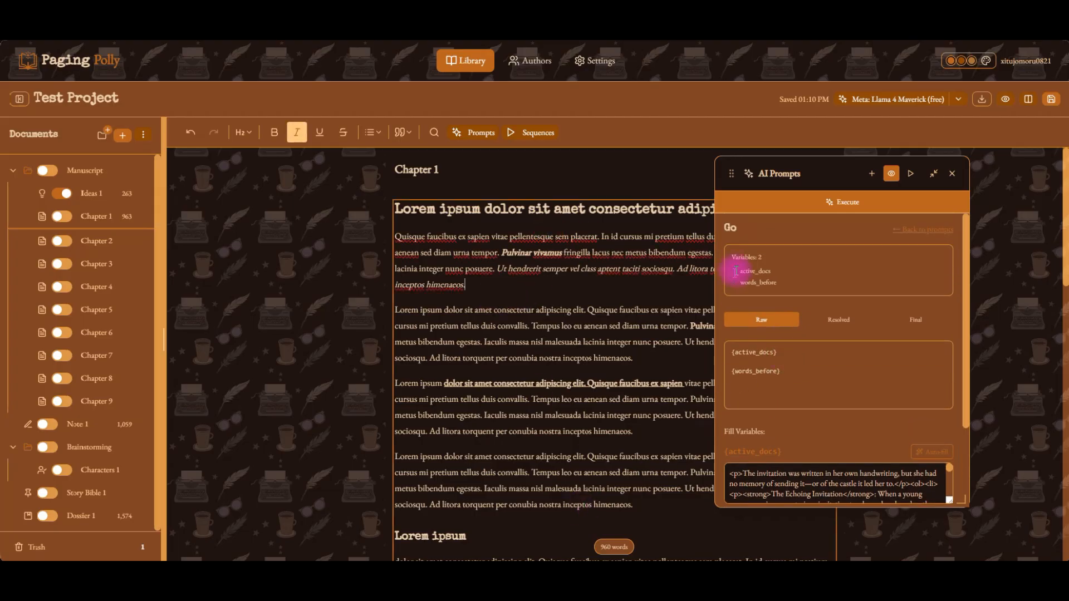
pyautogui.click(842, 321)
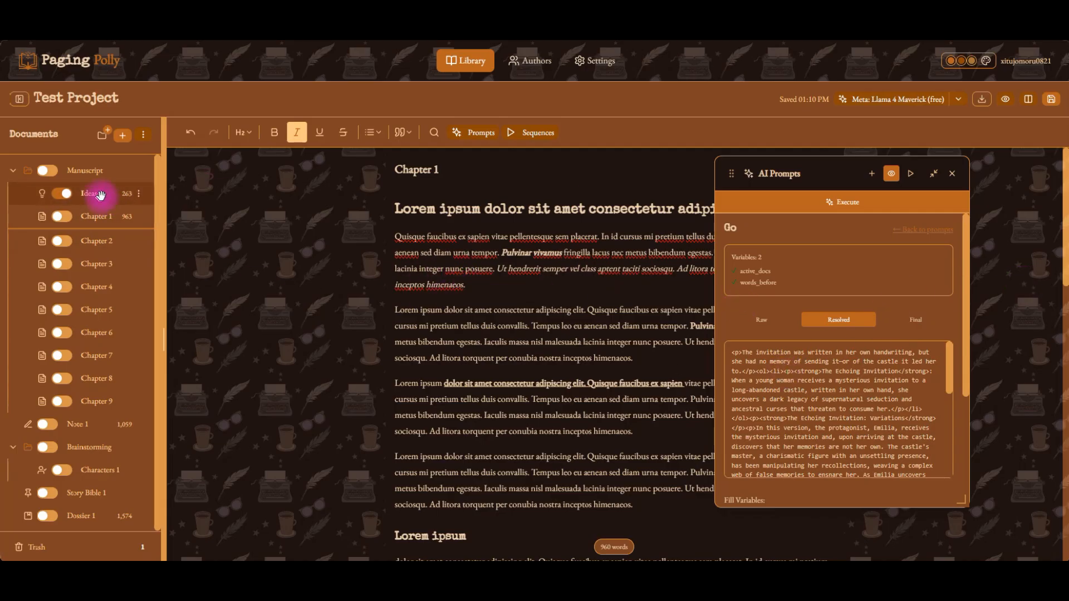
pyautogui.scroll(-10, 845, 428)
pyautogui.scroll(-5, 828, 504)
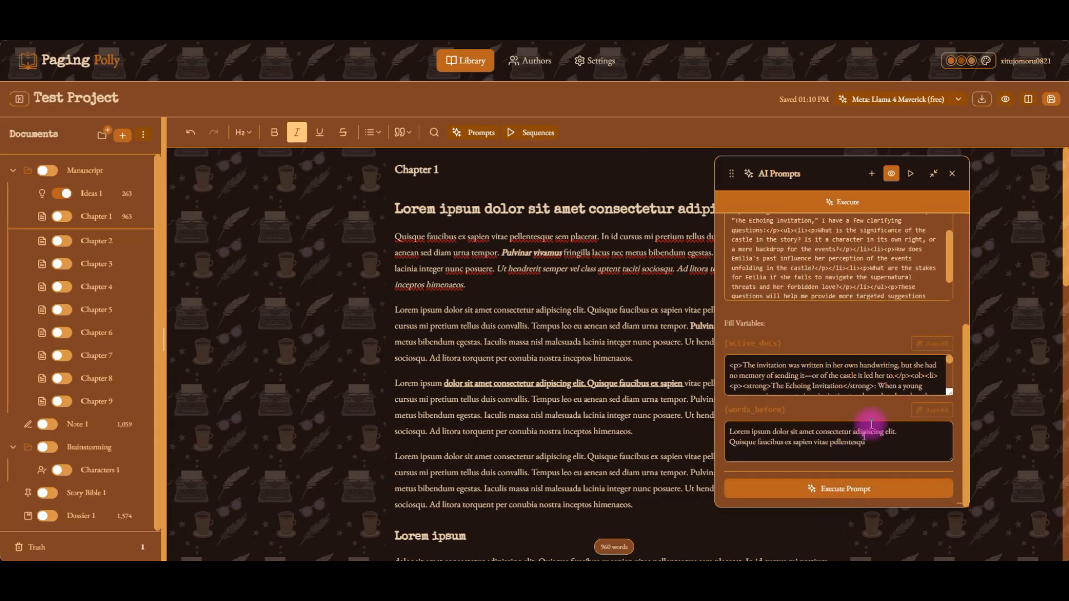
# Switch the Go prompt's preview to its raw template view.
pyautogui.scroll(5, 883, 396)
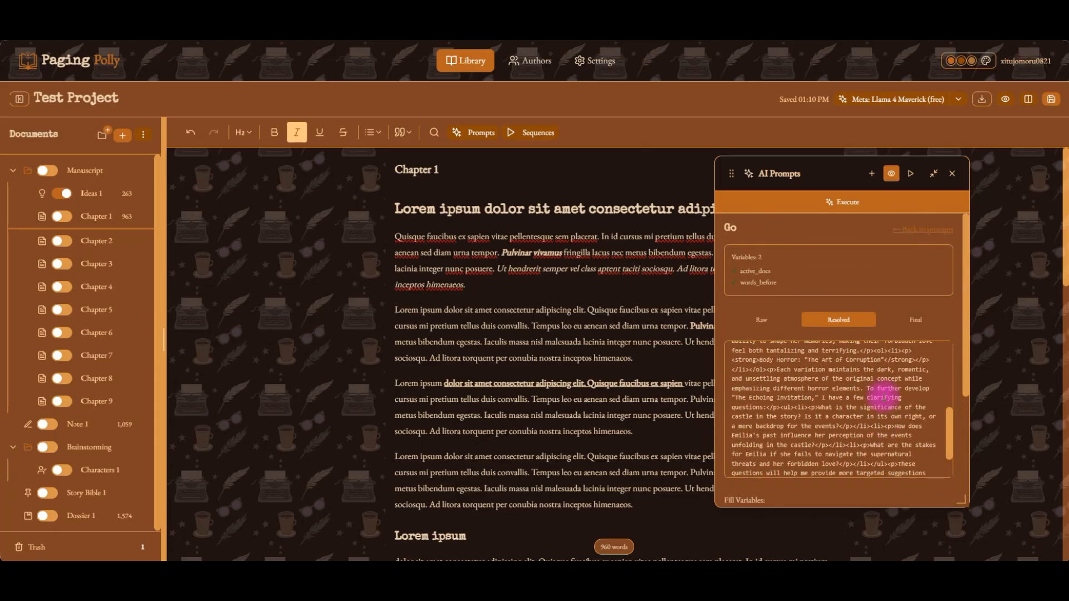
pyautogui.scroll(-1, 883, 398)
pyautogui.click(768, 322)
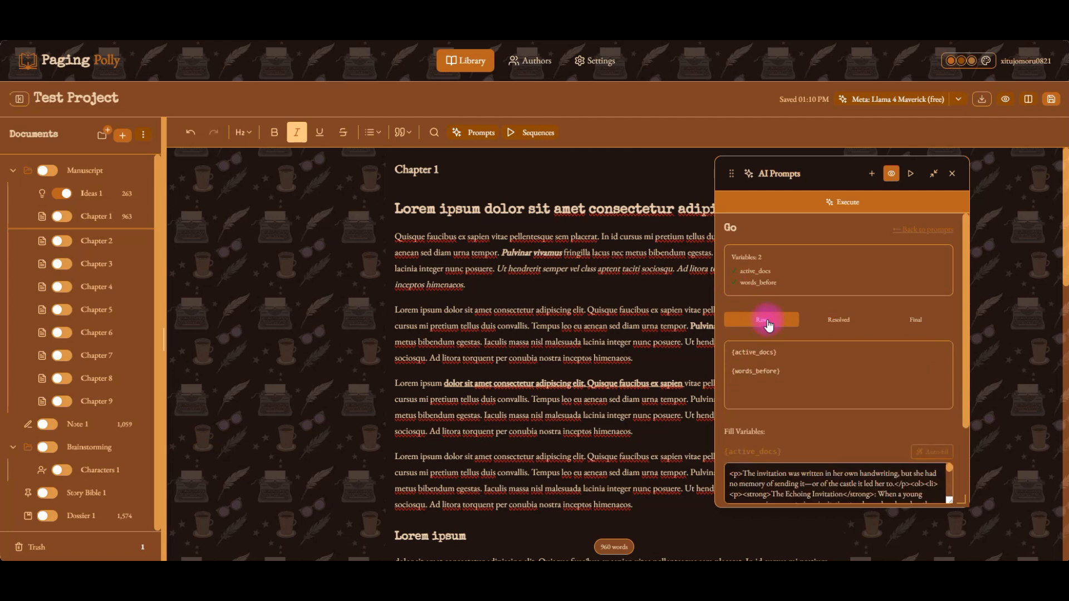
pyautogui.scroll(-3, 827, 389)
pyautogui.scroll(3, 827, 390)
pyautogui.press('space')
pyautogui.press('space')
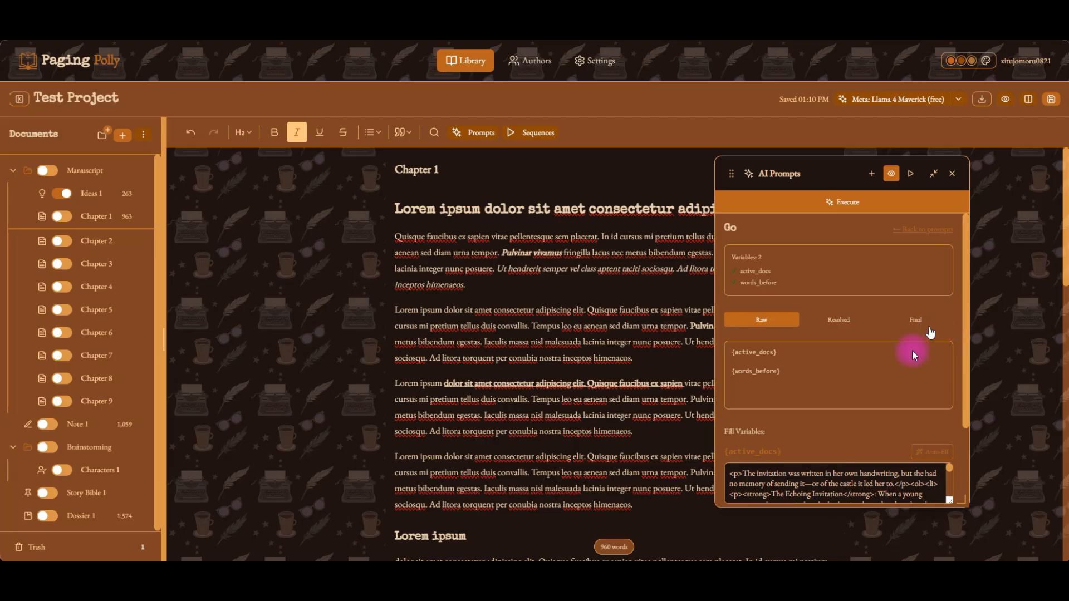
# Scroll through the prompt's filled variables and close the AI Prompts panel.
pyautogui.scroll(-2, 823, 426)
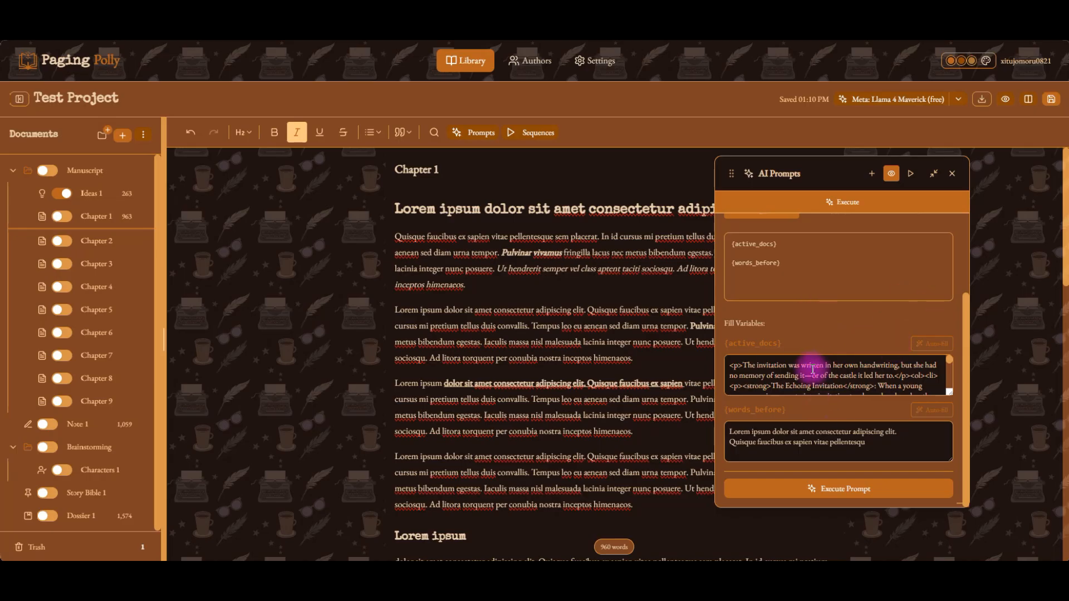
pyautogui.scroll(-5, 787, 380)
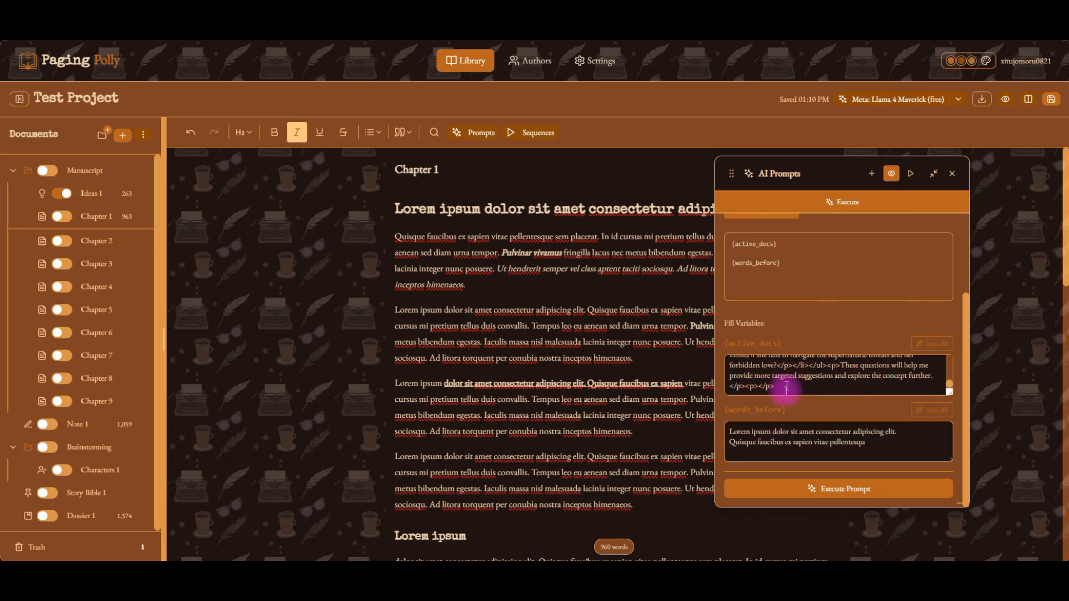
pyautogui.scroll(2, 787, 376)
pyautogui.scroll(-2, 787, 387)
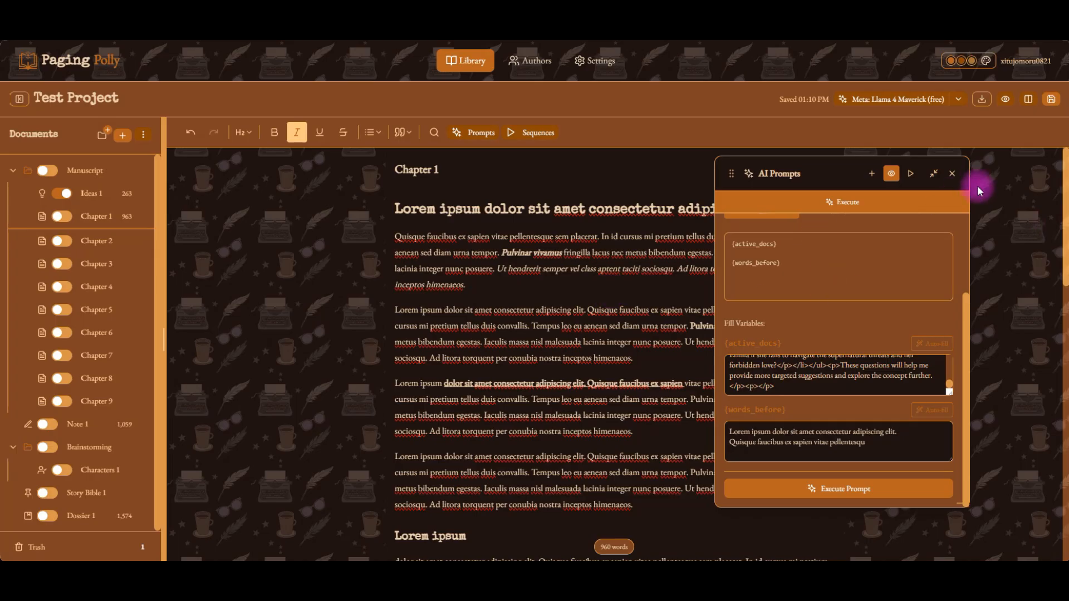
pyautogui.click(953, 174)
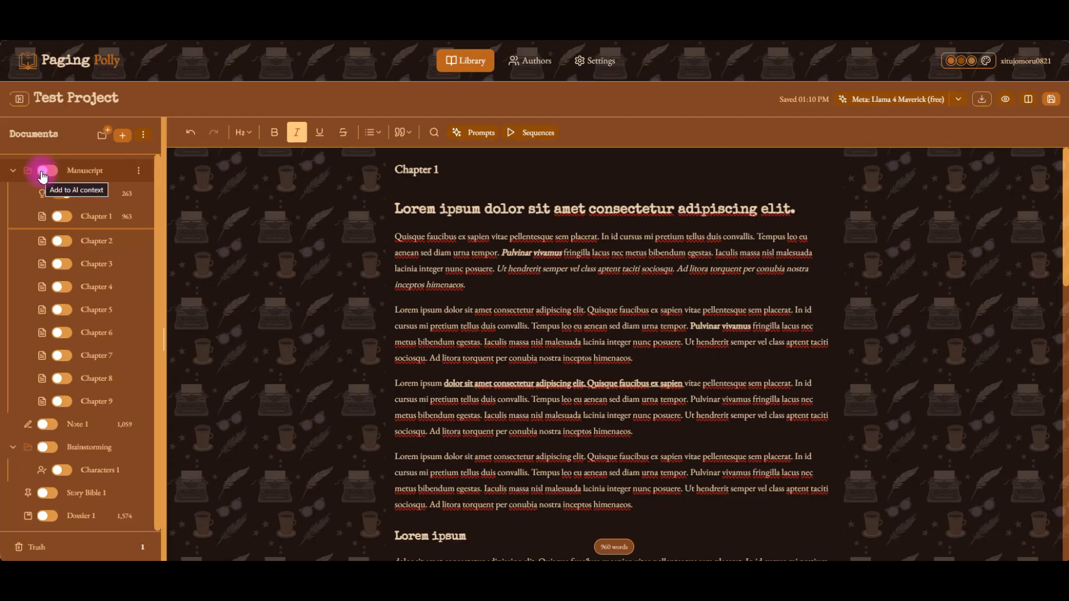
# Create a new folder in the document tree and rename it Name.
pyautogui.click(101, 137)
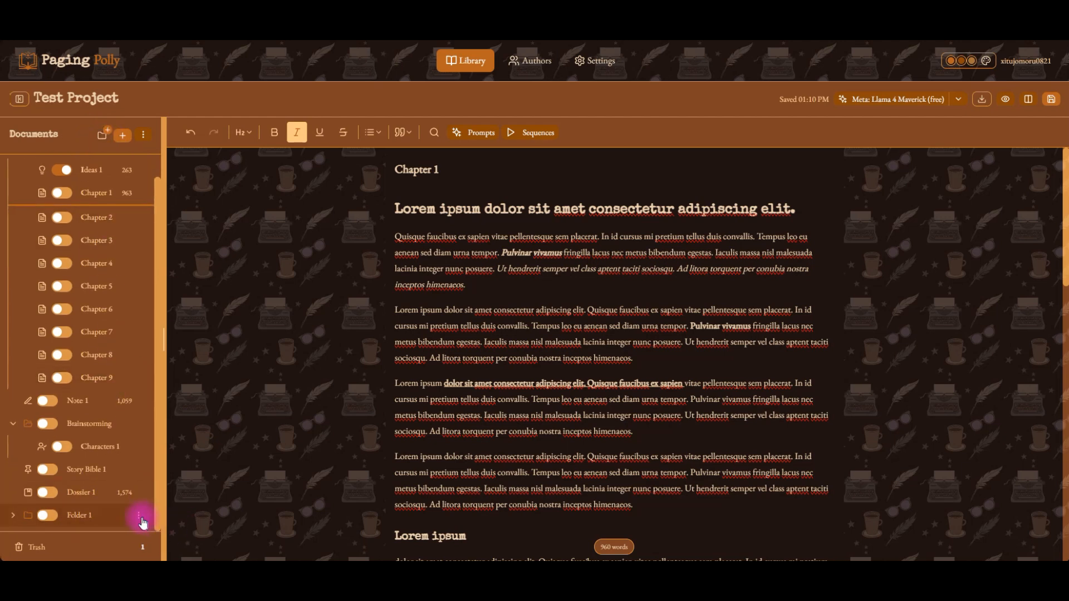
pyautogui.click(139, 521)
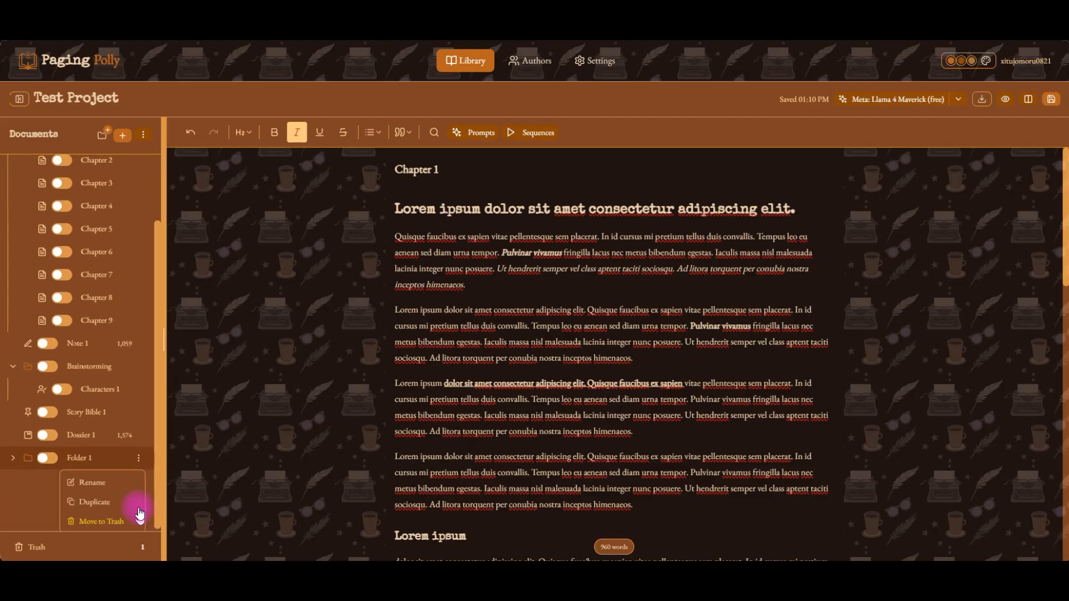
pyautogui.click(91, 482)
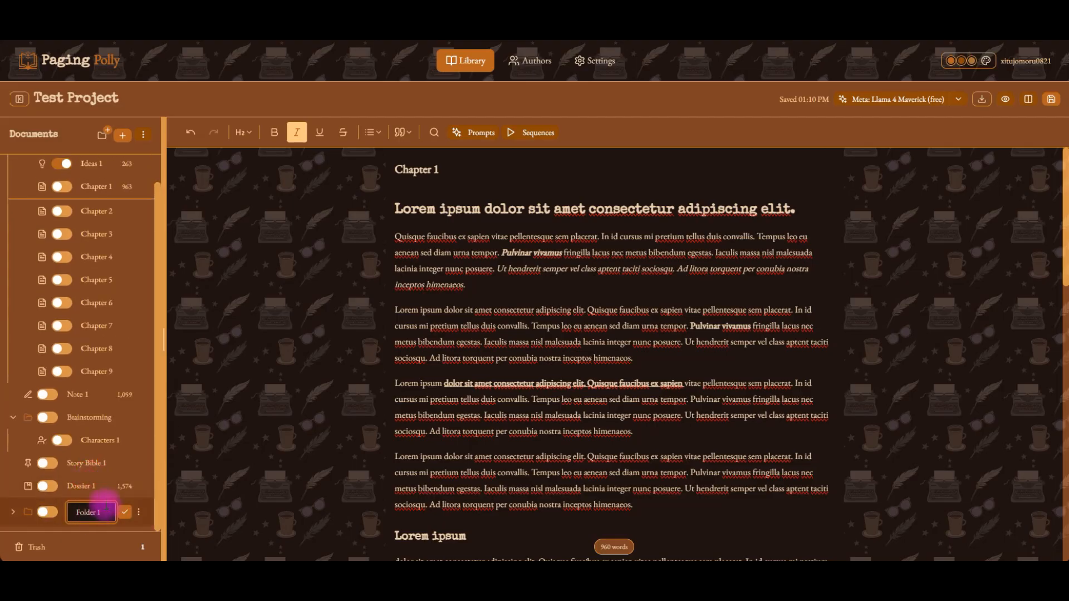
pyautogui.hotkey('ctrl', 'a')
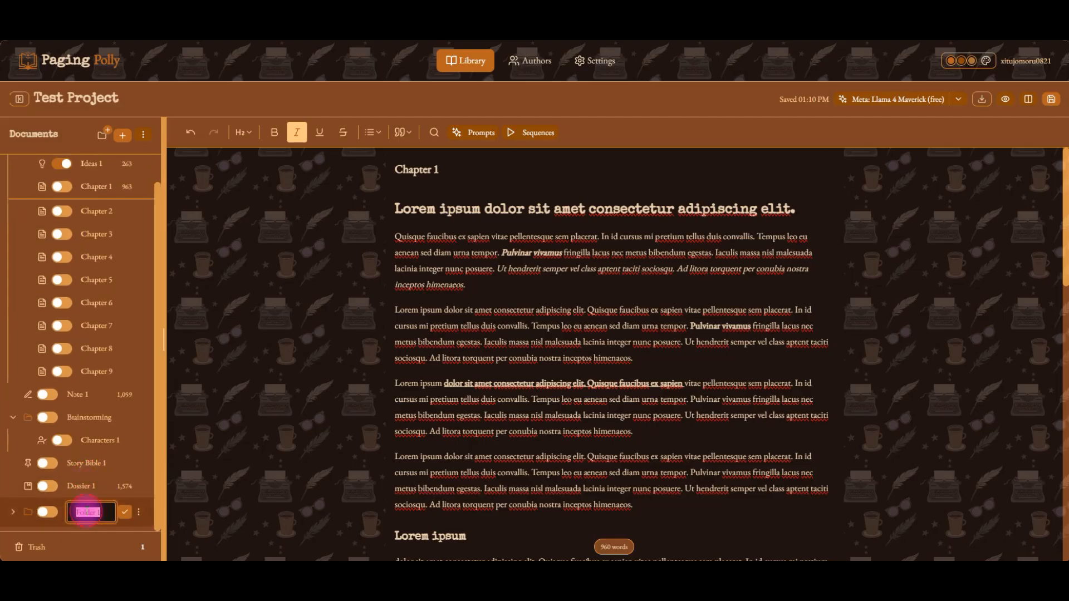
pyautogui.write('Name')
pyautogui.press('Return')
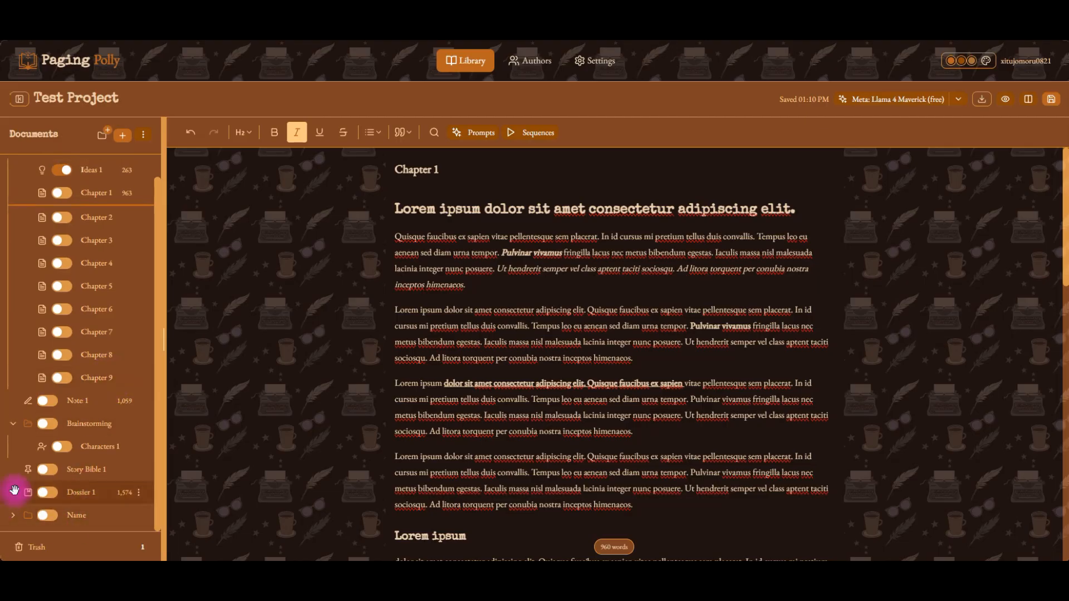
# Move Dossier 1 into the Name folder.
pyautogui.moveTo(17, 490); pyautogui.dragTo(59, 509)
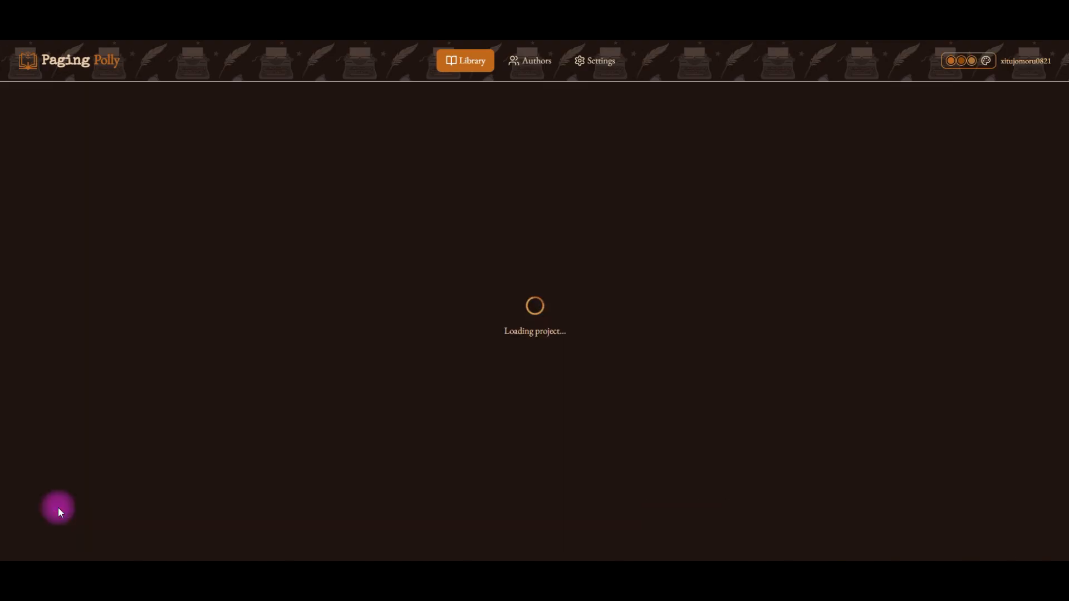
pyautogui.scroll(-1, 76, 483)
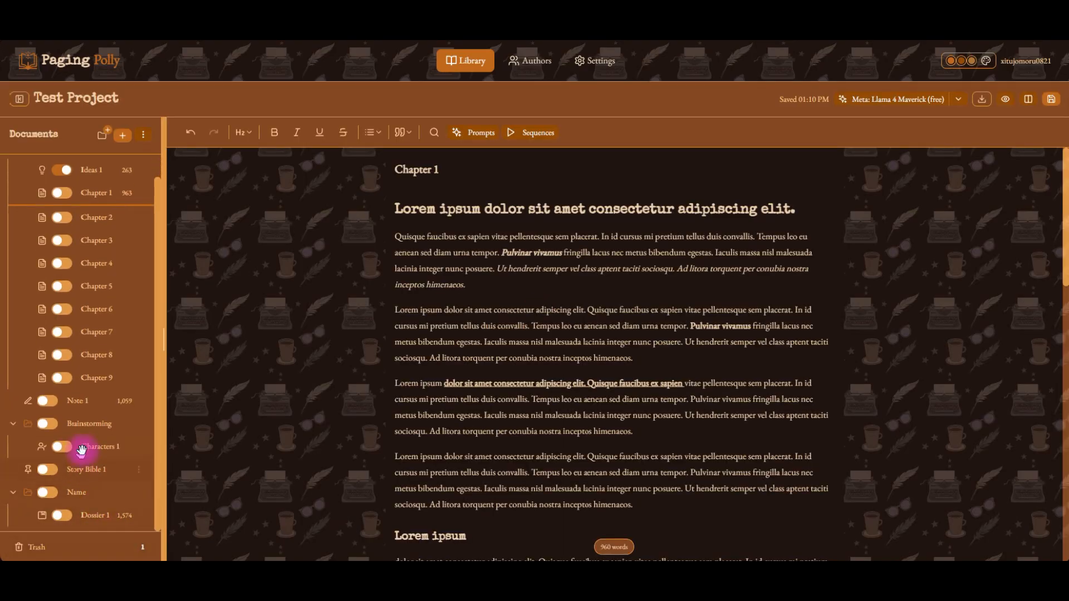
# Move Story Bible 1 to the Trash and restore it from there.
pyautogui.moveTo(83, 469); pyautogui.dragTo(81, 546)
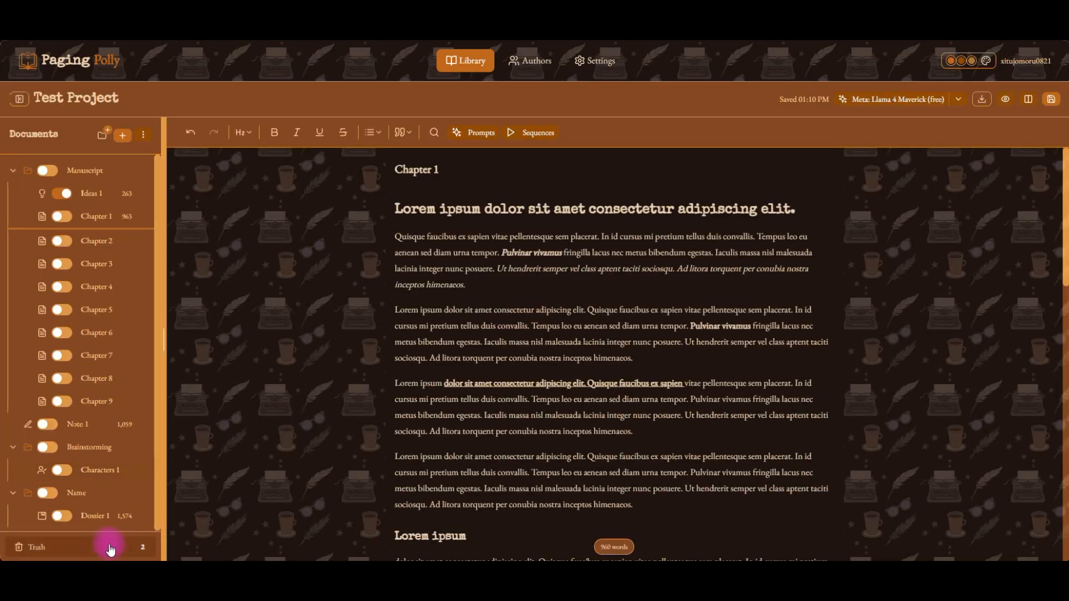
pyautogui.click(105, 546)
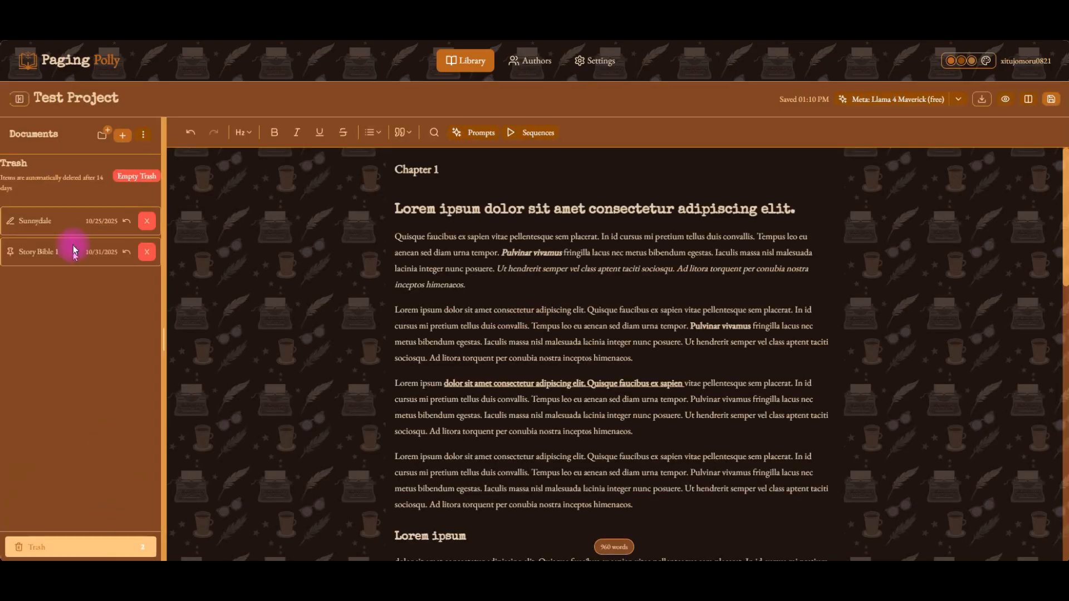
pyautogui.click(127, 254)
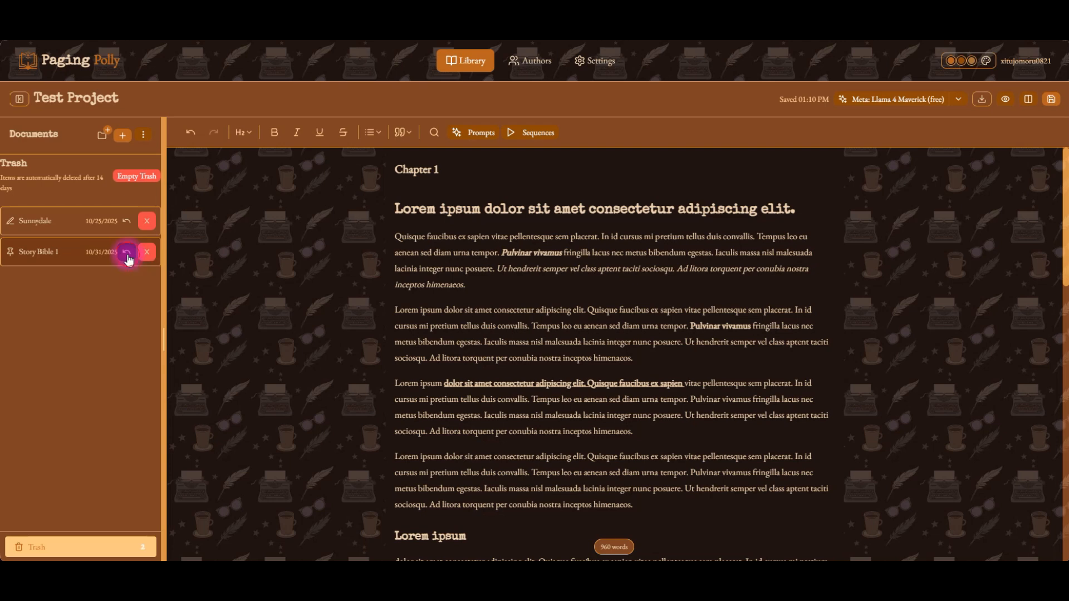
# Permanently delete the Sunnydale item from the Trash.
pyautogui.click(153, 221)
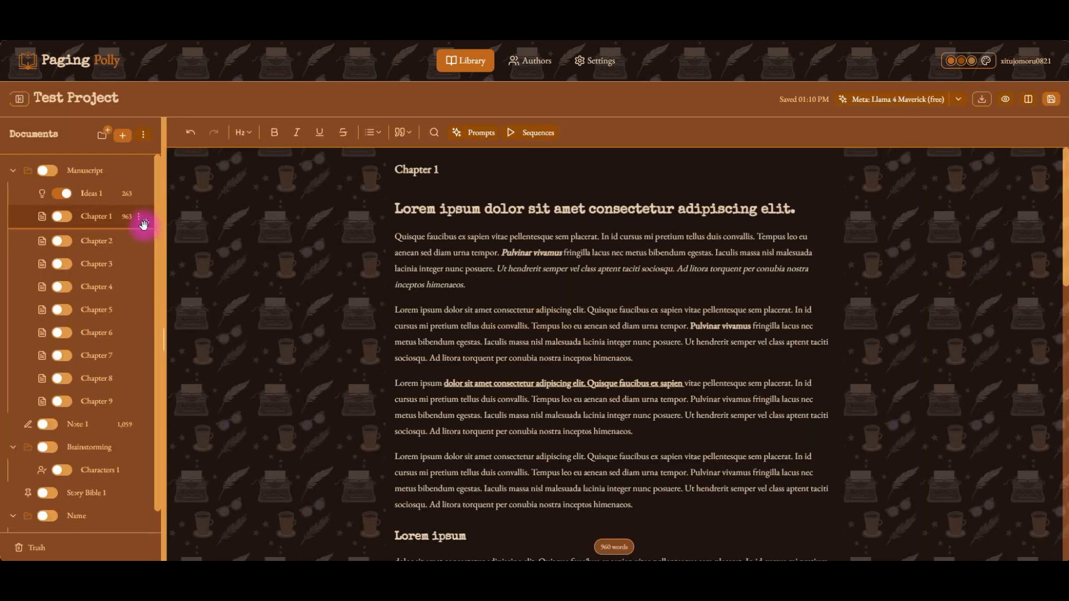
pyautogui.click(68, 547)
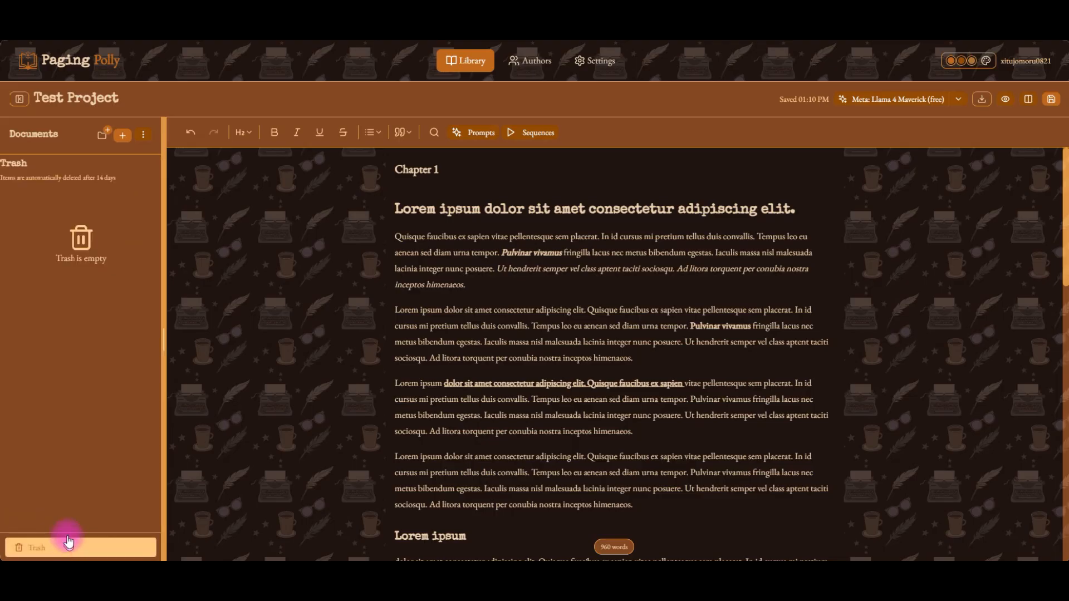
pyautogui.click(87, 549)
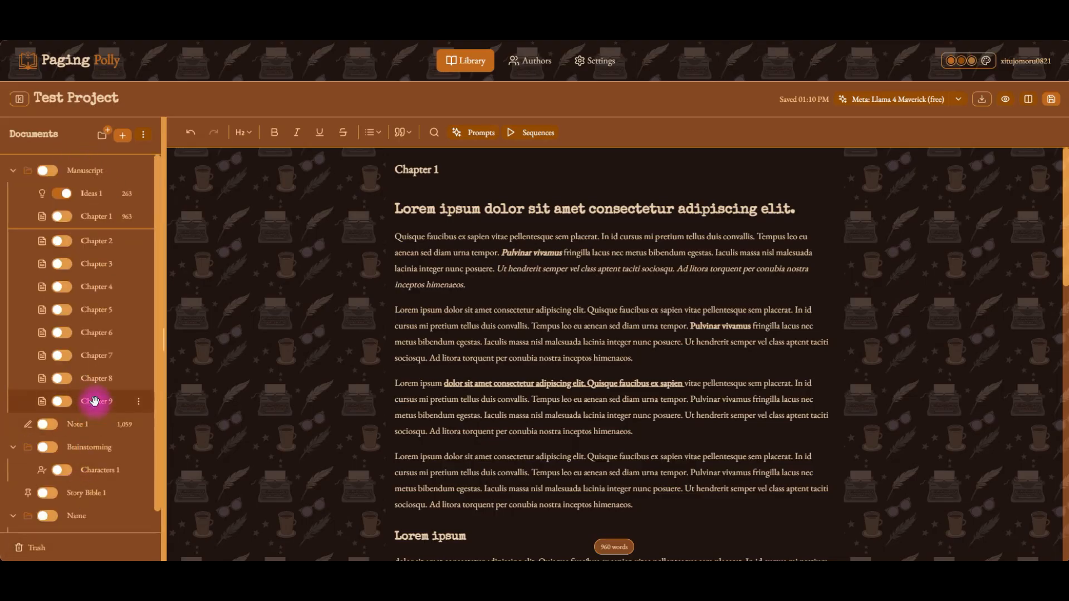
# Move Chapter 9 to the Trash.
pyautogui.click(139, 402)
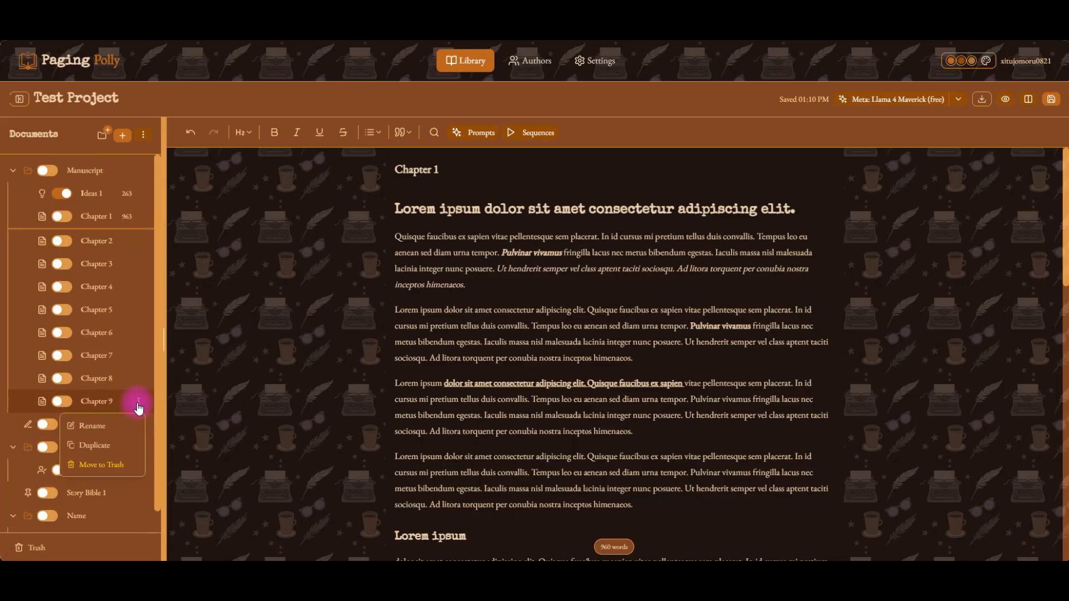
pyautogui.click(107, 470)
pyautogui.click(70, 547)
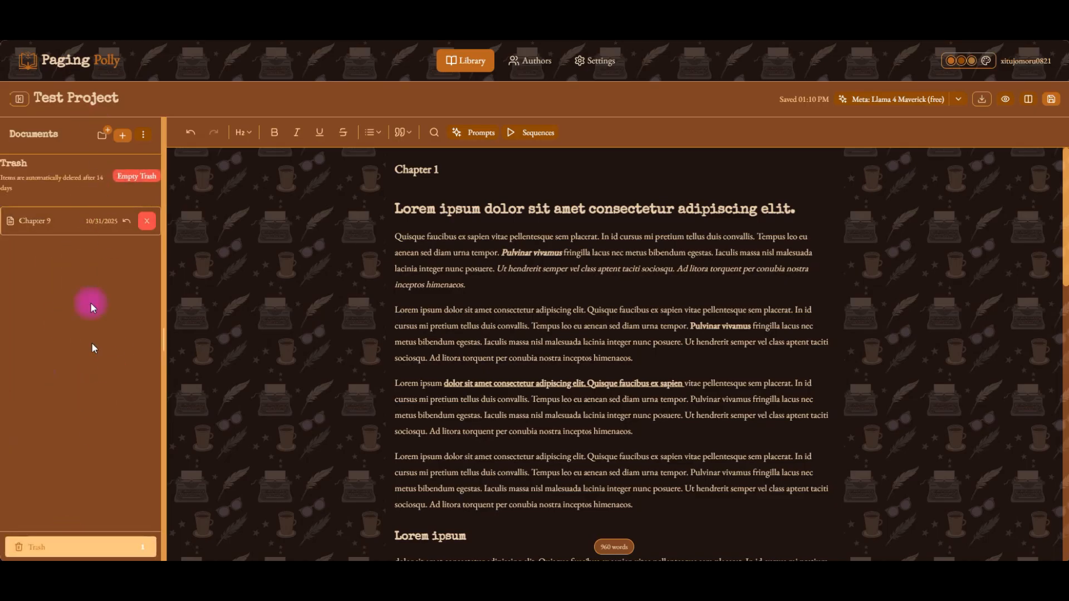
pyautogui.click(82, 548)
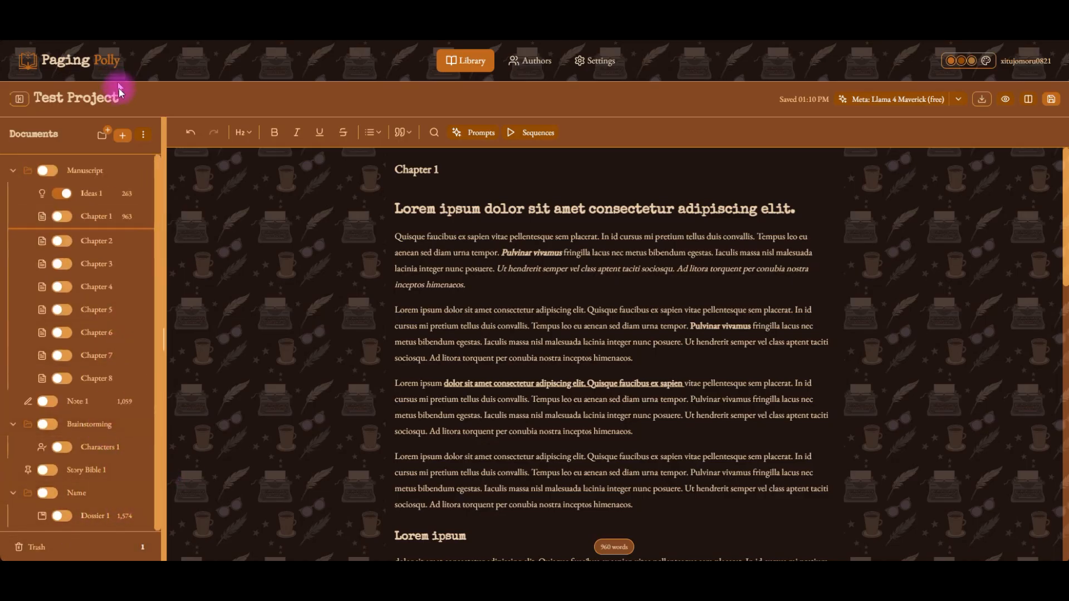
# Add a new chapter and place it in the Manuscript folder after Chapter 8.
pyautogui.click(122, 135)
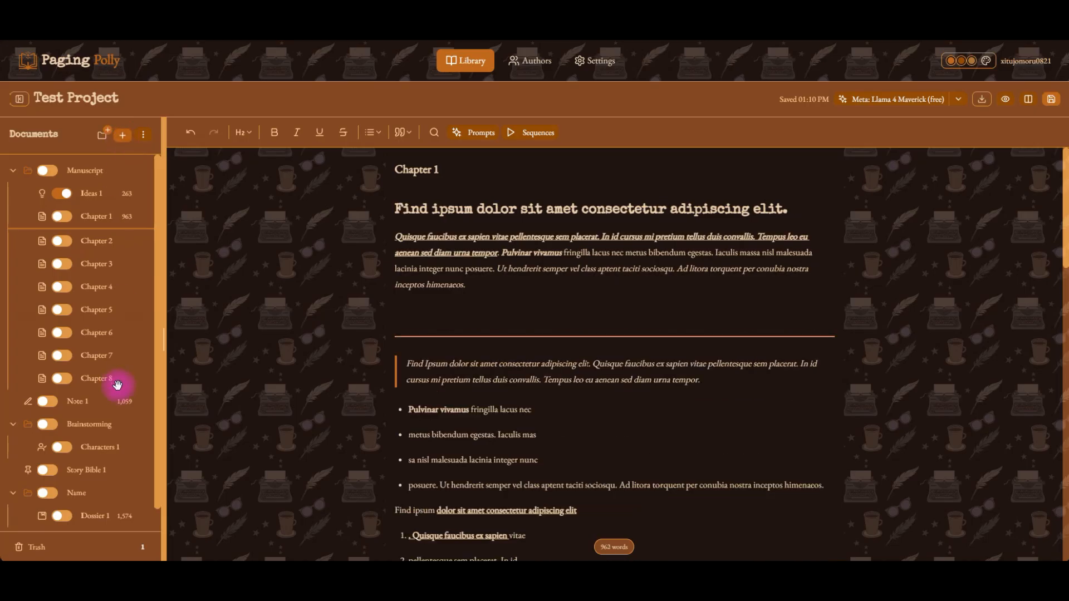
pyautogui.scroll(-1, 114, 390)
pyautogui.moveTo(26, 523); pyautogui.dragTo(62, 357)
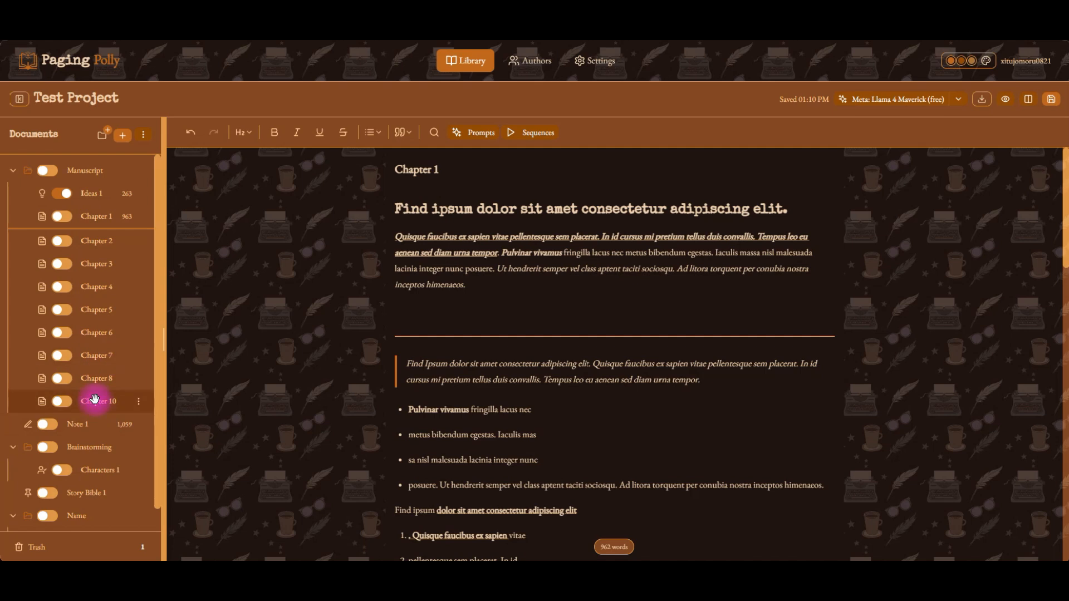
# Restore Chapter 9 from the Trash.
pyautogui.click(84, 547)
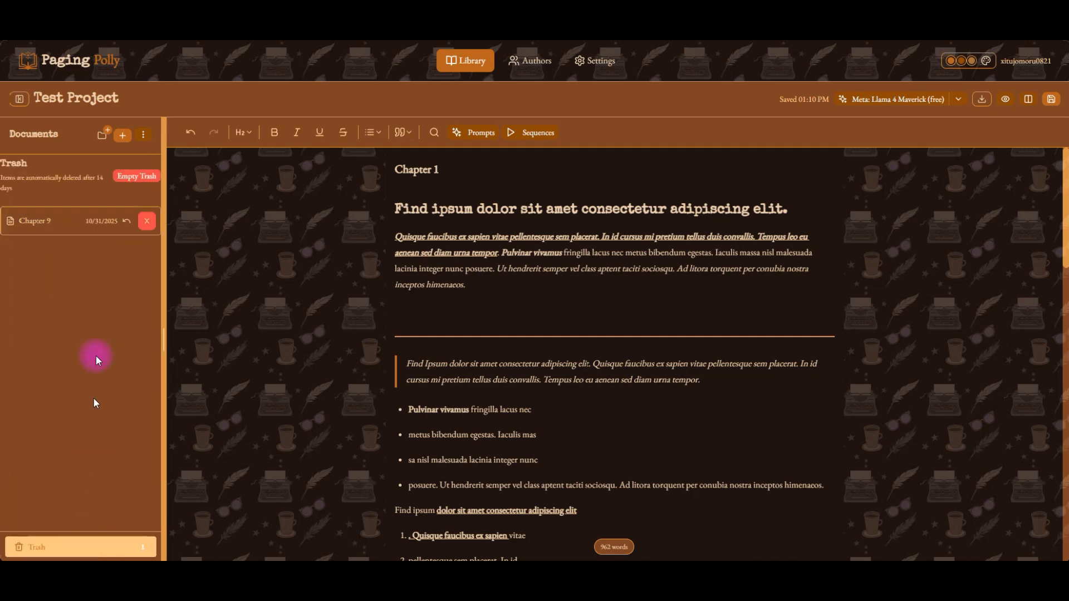
pyautogui.click(127, 222)
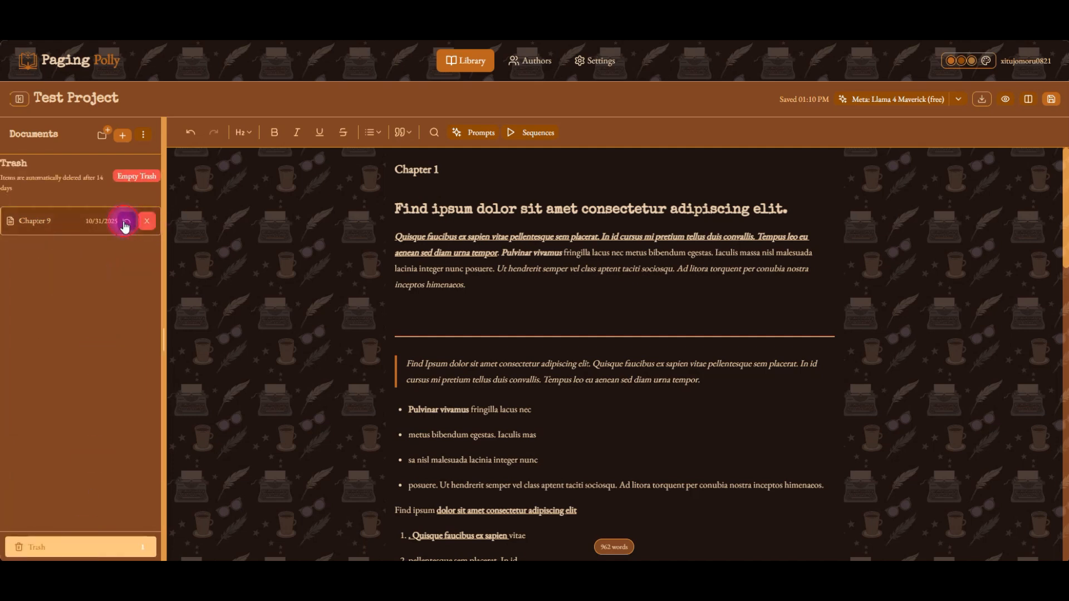
pyautogui.click(68, 551)
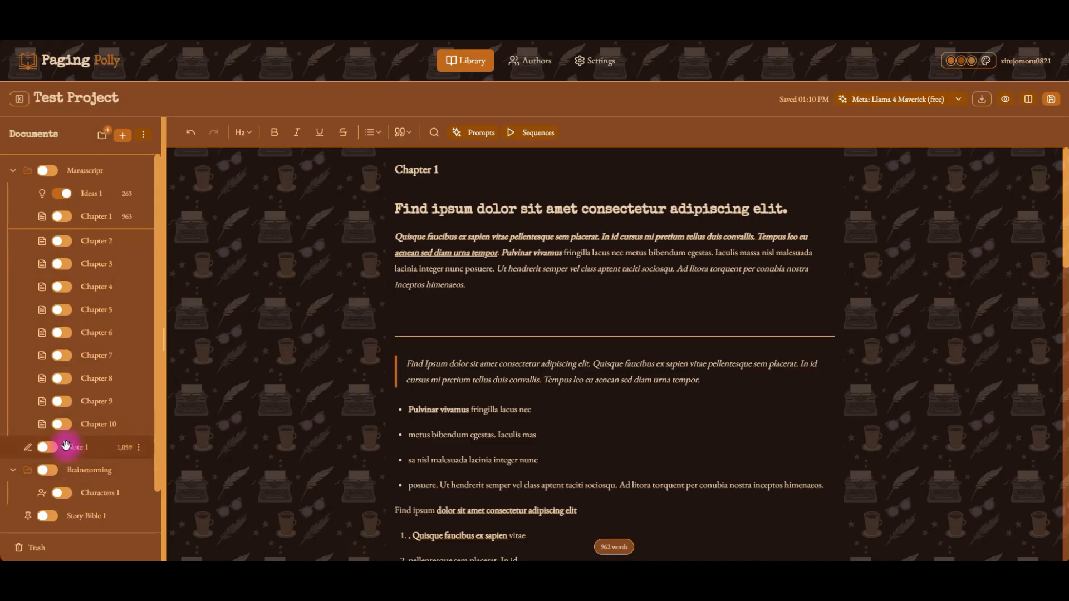
# Add a new note to the project, then review the list of available document types.
pyautogui.scroll(-2, 84, 446)
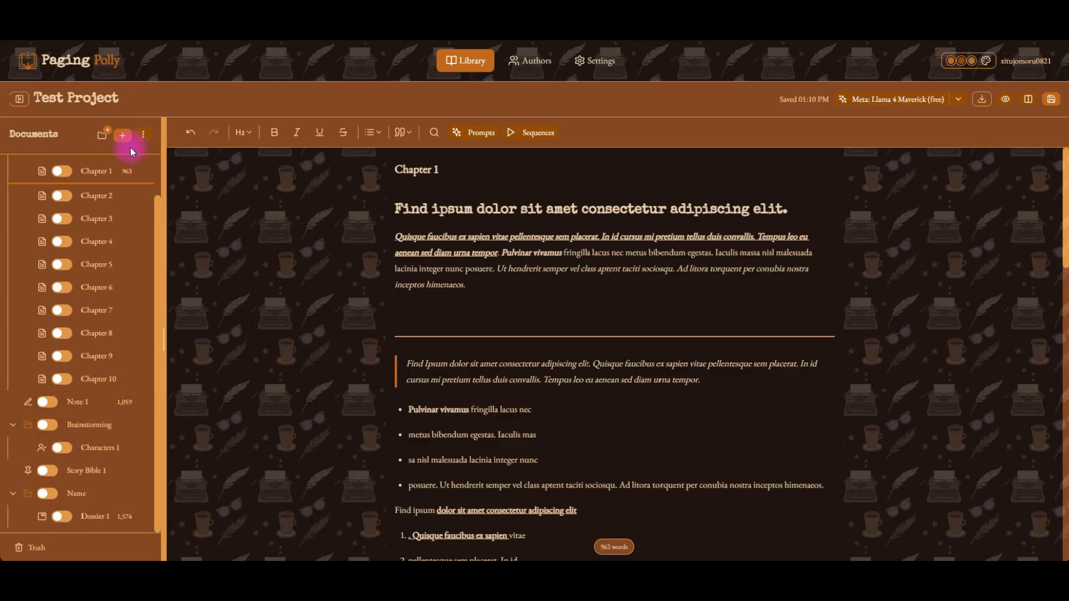
pyautogui.click(145, 136)
pyautogui.click(131, 161)
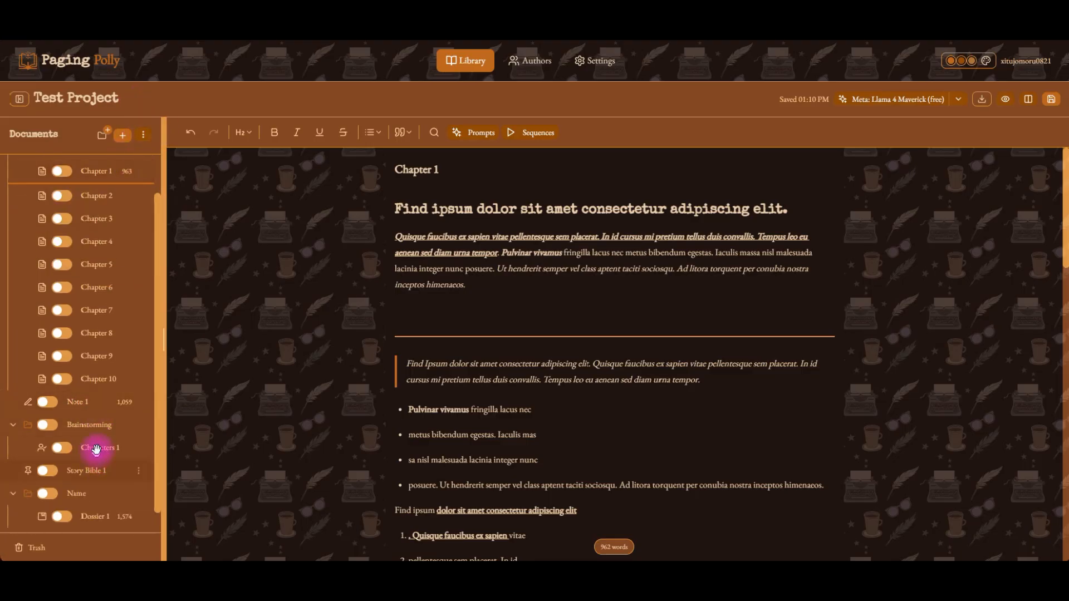
pyautogui.scroll(-1, 98, 490)
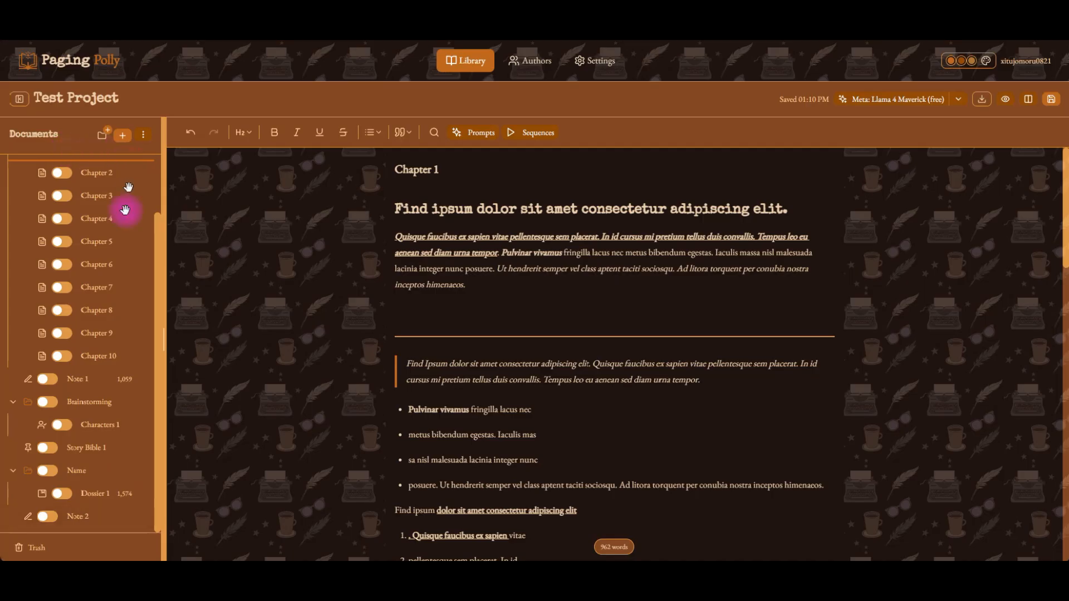
pyautogui.scroll(3, 125, 209)
pyautogui.click(143, 134)
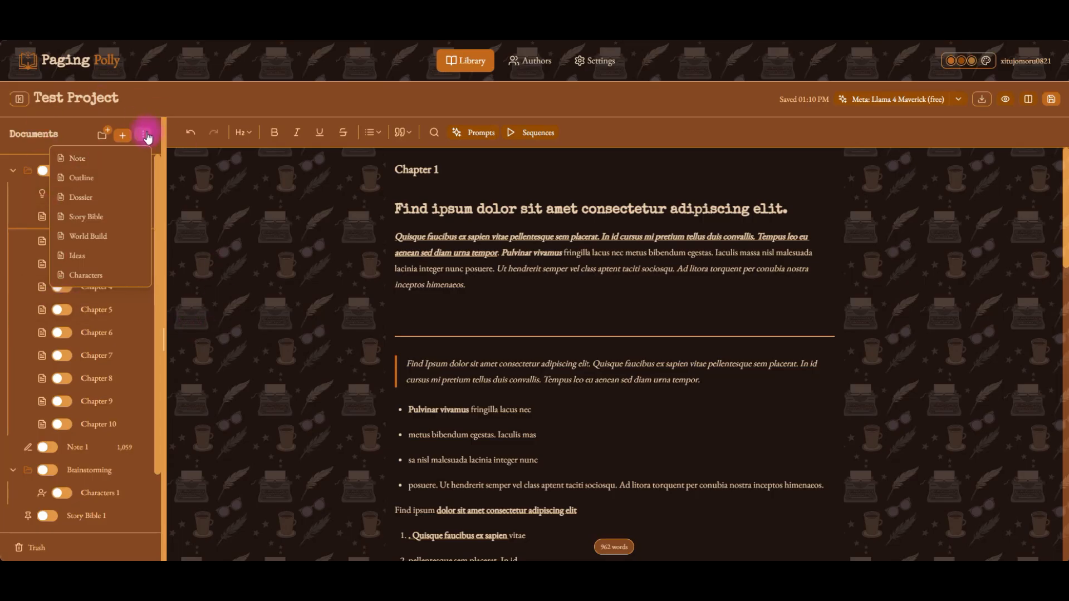
pyautogui.click(86, 128)
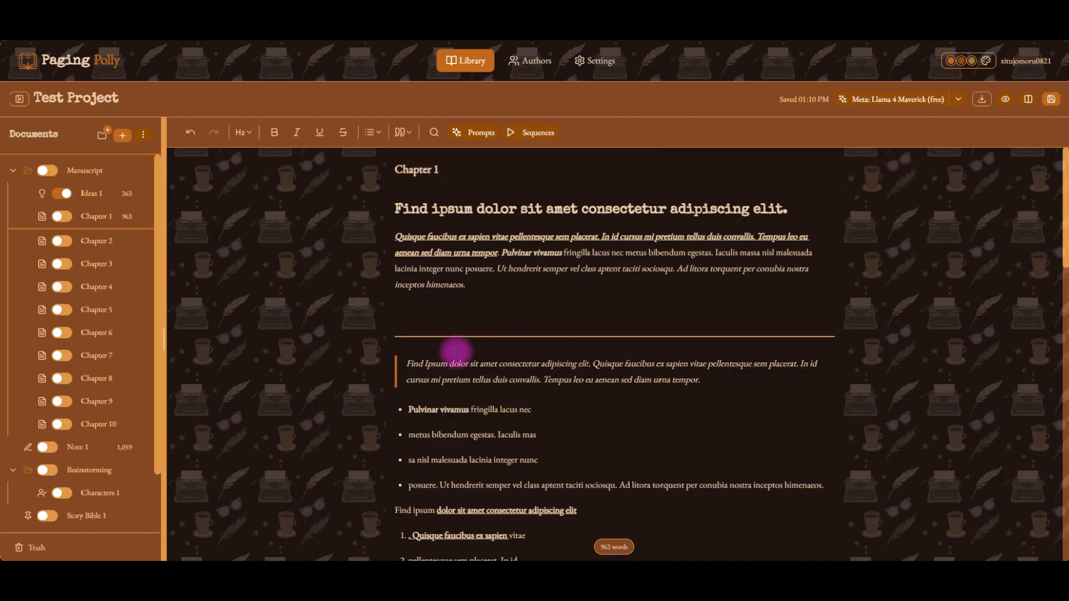
# Add a new line reading Scene 1 after Chapter 1's opening paragraph.
pyautogui.moveTo(397, 208); pyautogui.dragTo(488, 294)
pyautogui.click(488, 293)
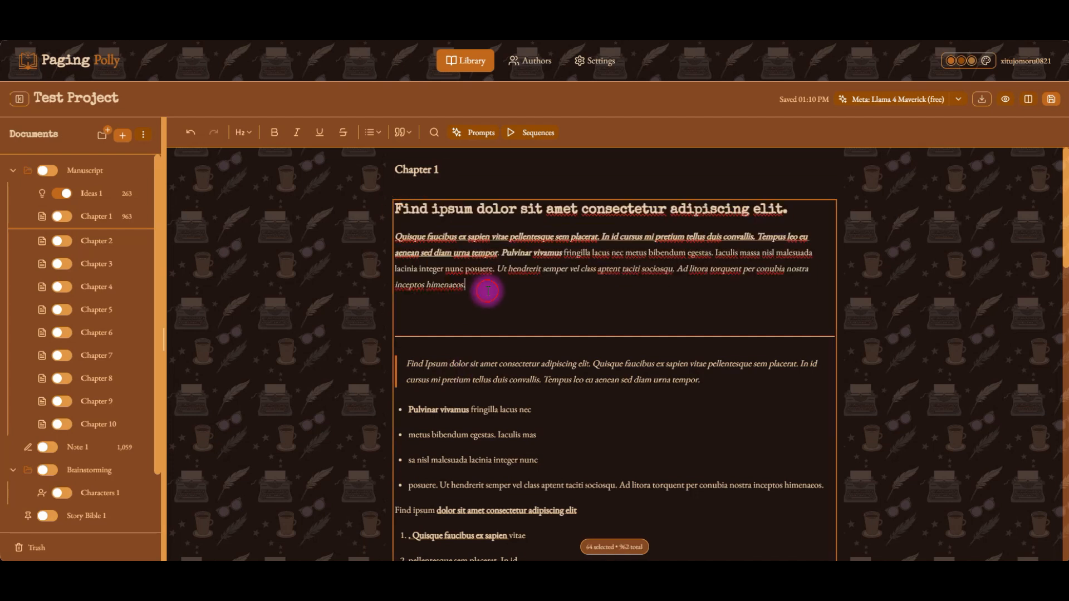
pyautogui.press('Return')
pyautogui.write('Scene')
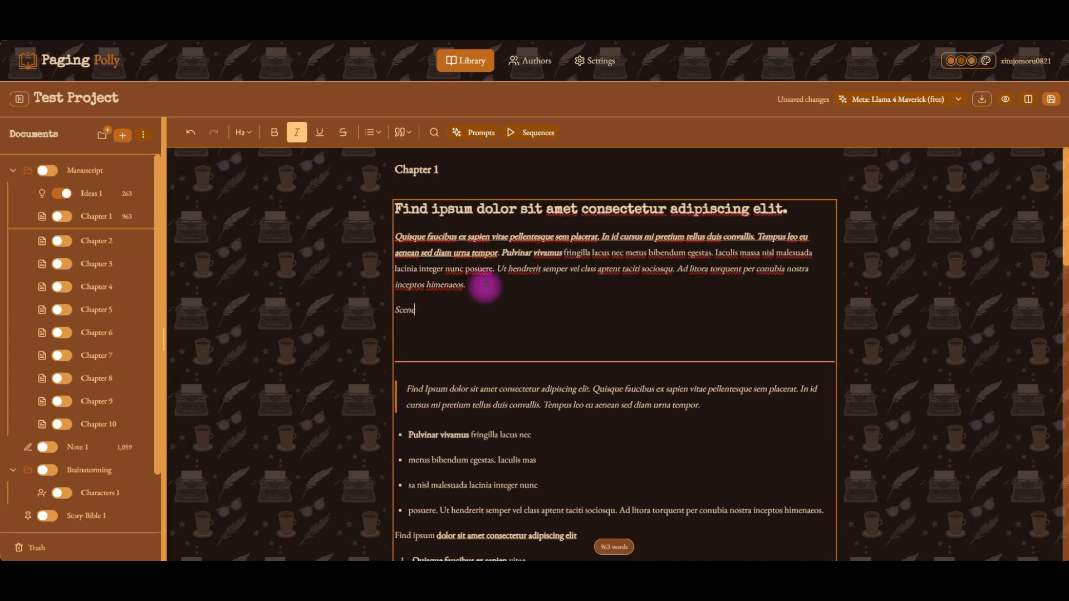
pyautogui.write(' 1')
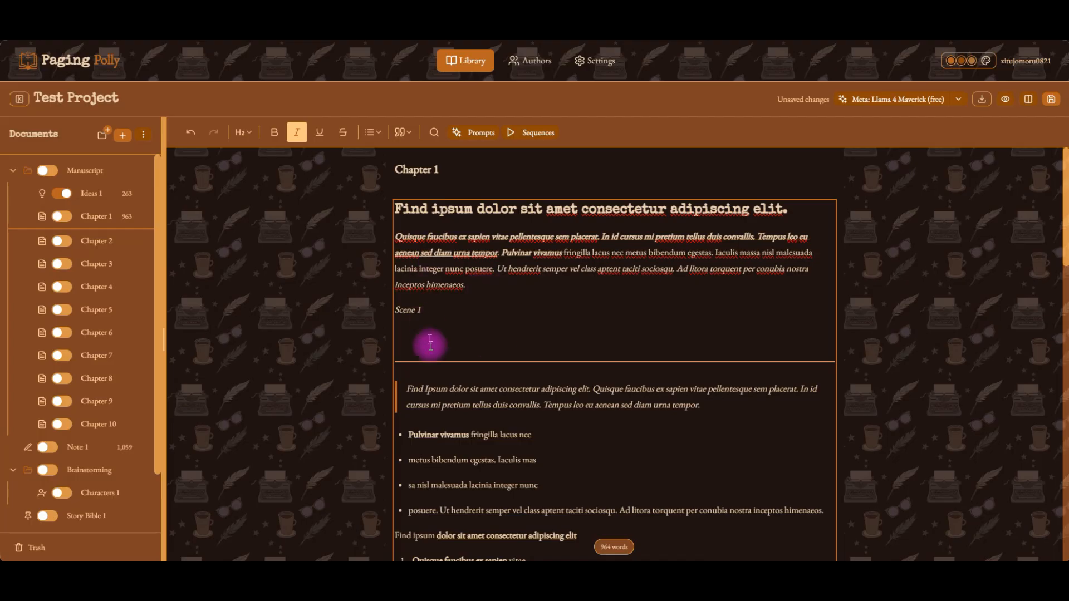
# Select Chapter 1's heading, opening paragraph and Scene 1 line to check the selection's word count.
pyautogui.moveTo(447, 344); pyautogui.dragTo(396, 207)
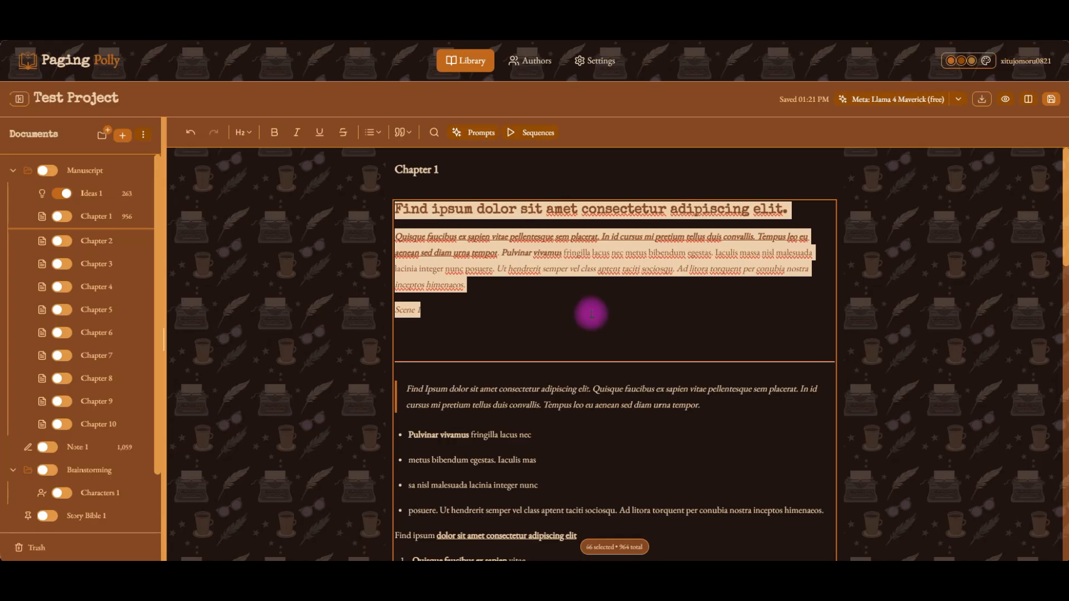
pyautogui.click(421, 318)
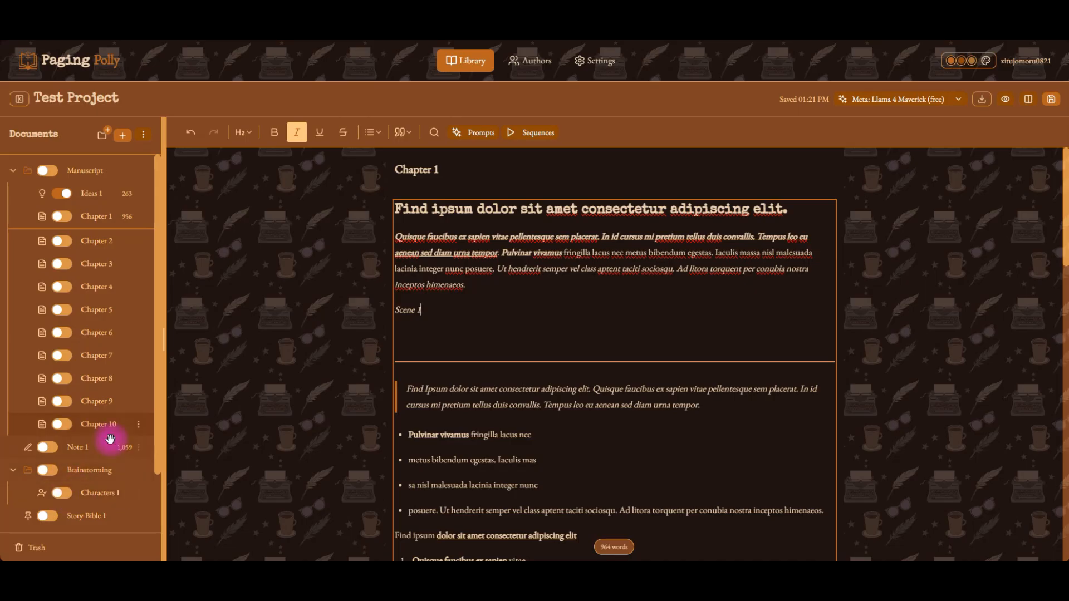
# Add a new dossier document to the project and open it.
pyautogui.scroll(-2, 101, 449)
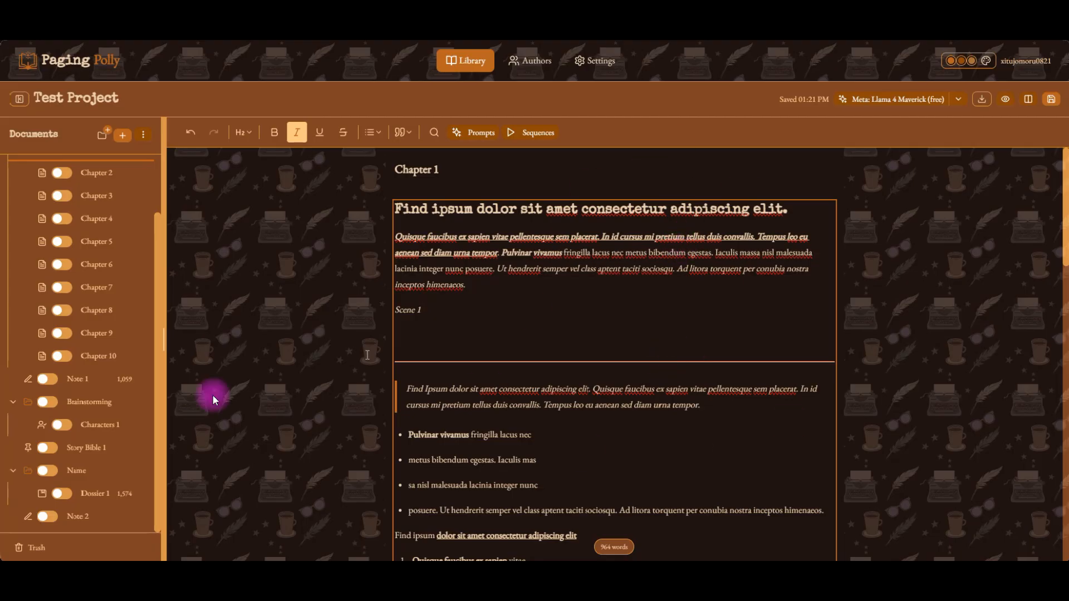
pyautogui.scroll(2, 132, 420)
pyautogui.click(126, 136)
pyautogui.click(127, 191)
pyautogui.scroll(-1, 103, 452)
pyautogui.scroll(-1, 103, 451)
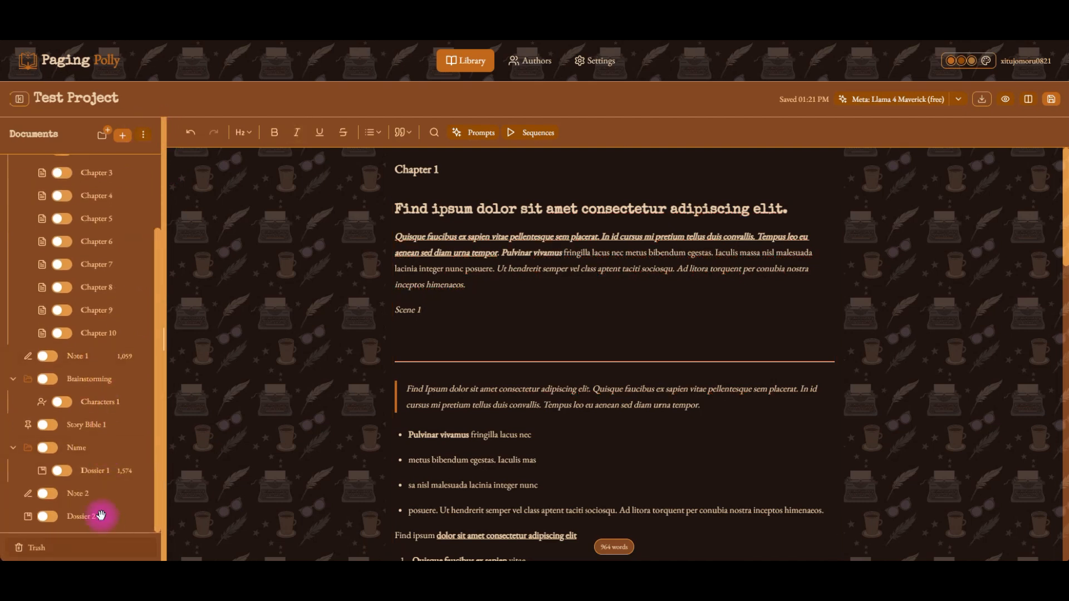
pyautogui.click(101, 516)
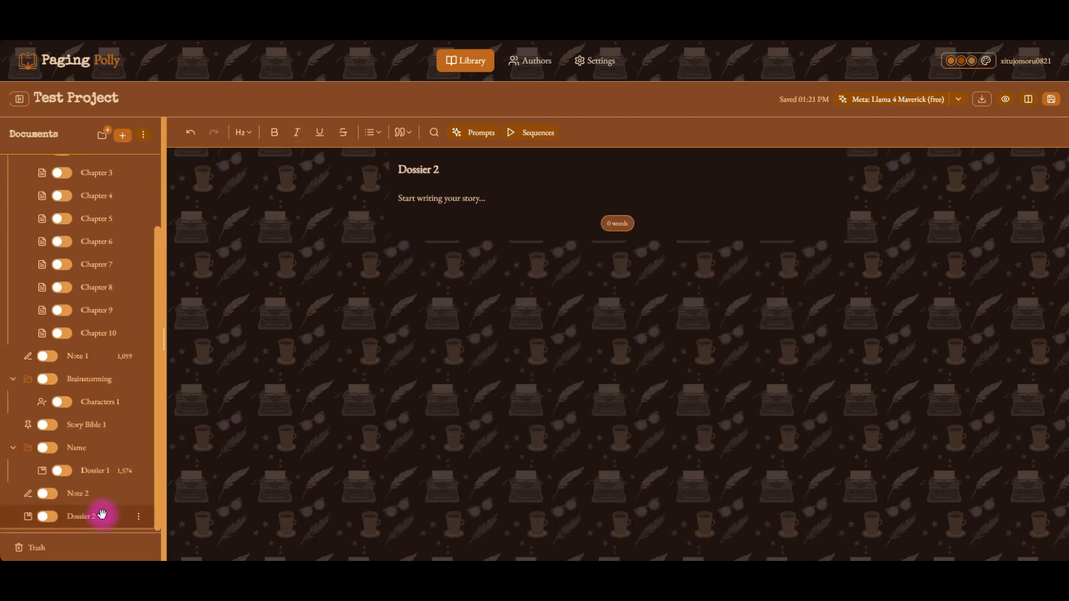
pyautogui.click(419, 176)
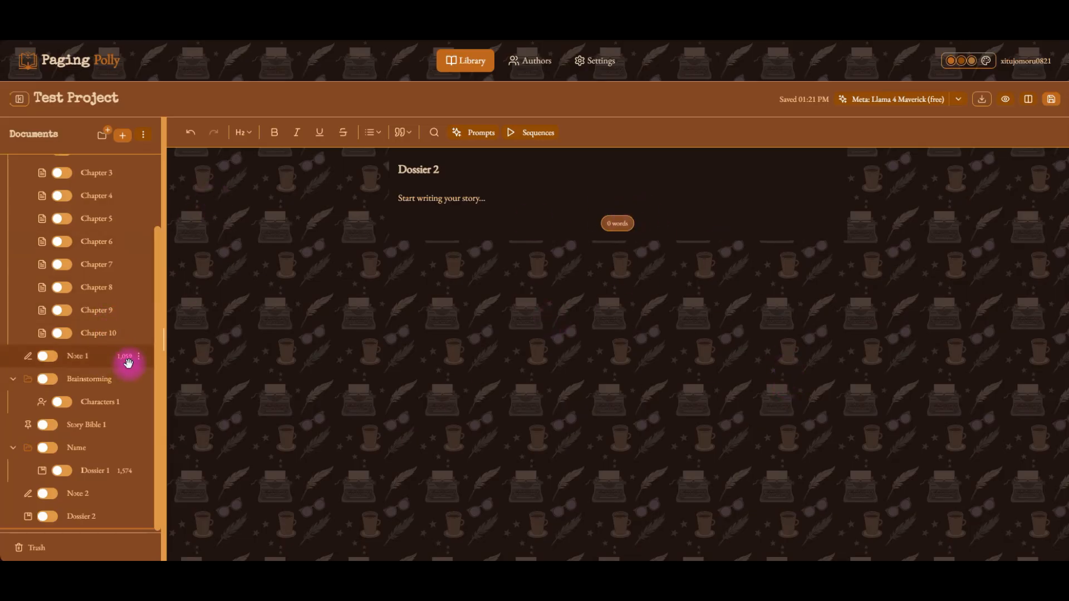
# Open Ideas 1 and Chapter 1 in turn to review their contents and word counts.
pyautogui.scroll(3, 127, 363)
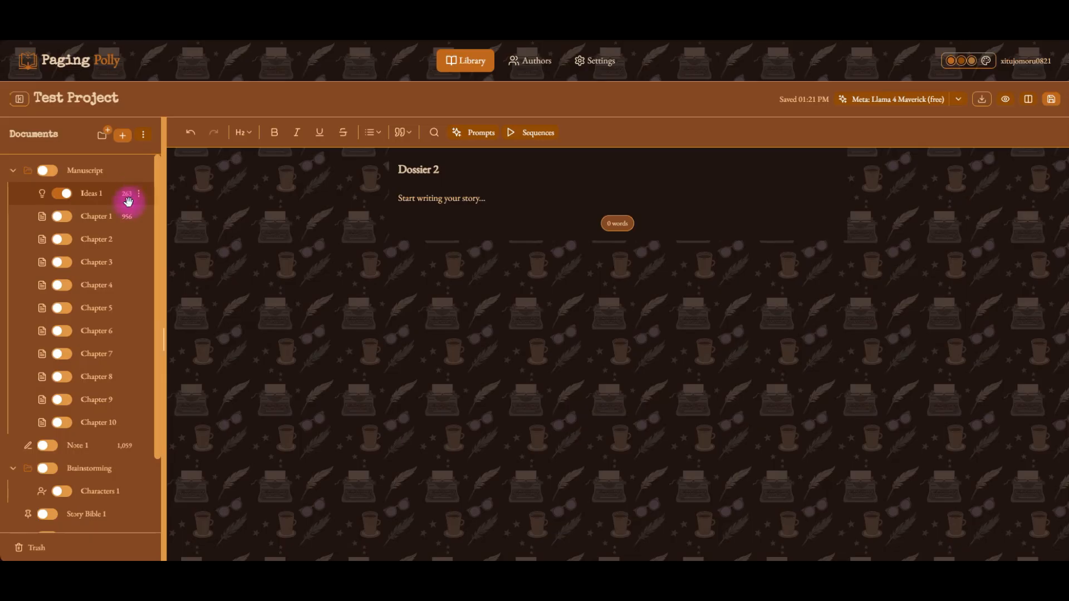
pyautogui.click(128, 196)
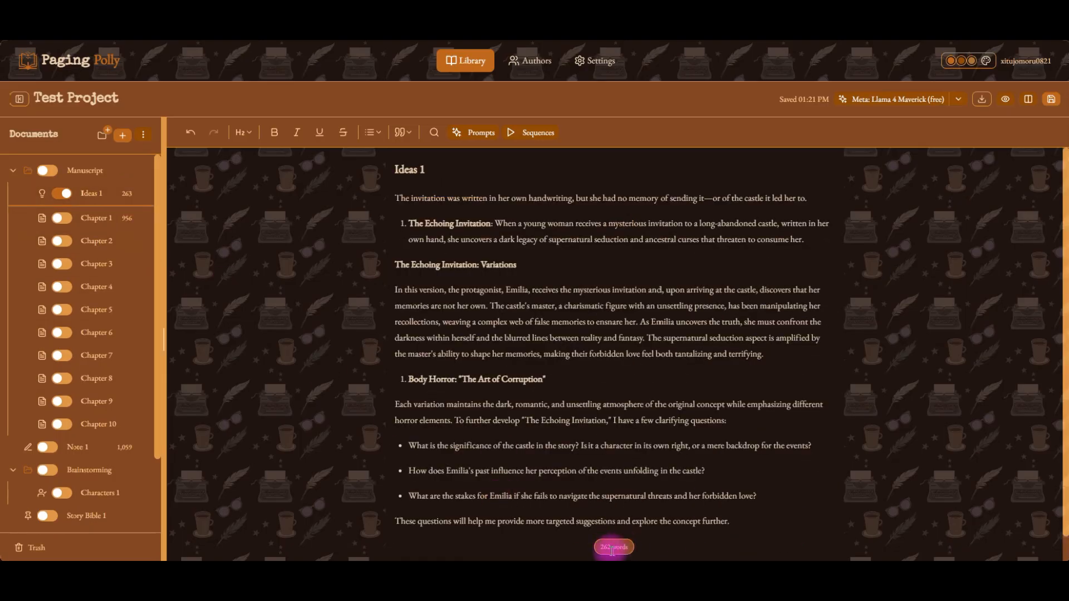
pyautogui.click(92, 219)
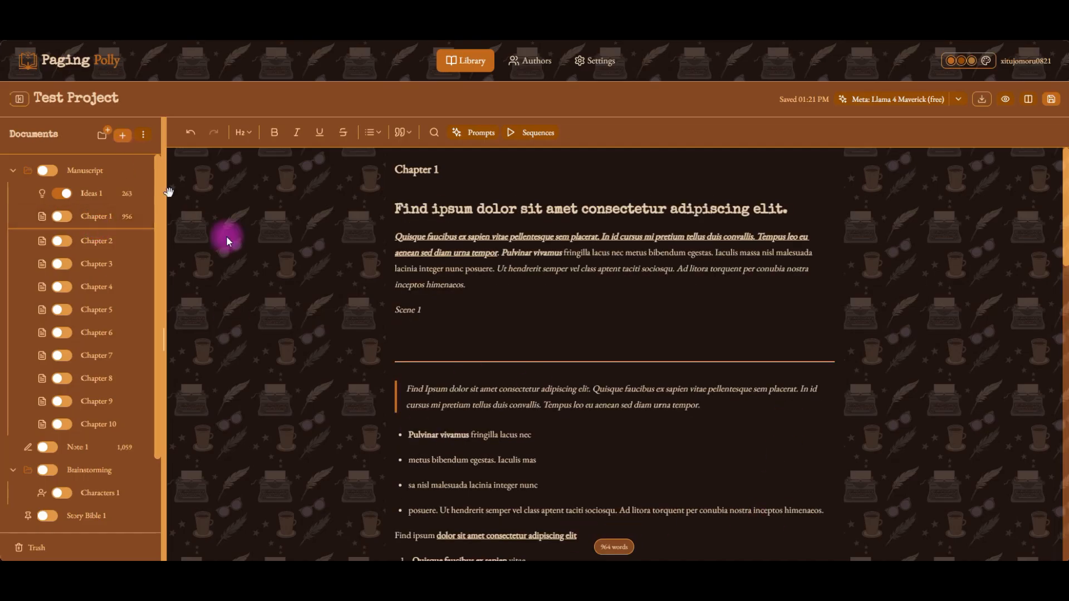
pyautogui.click(611, 546)
pyautogui.click(124, 220)
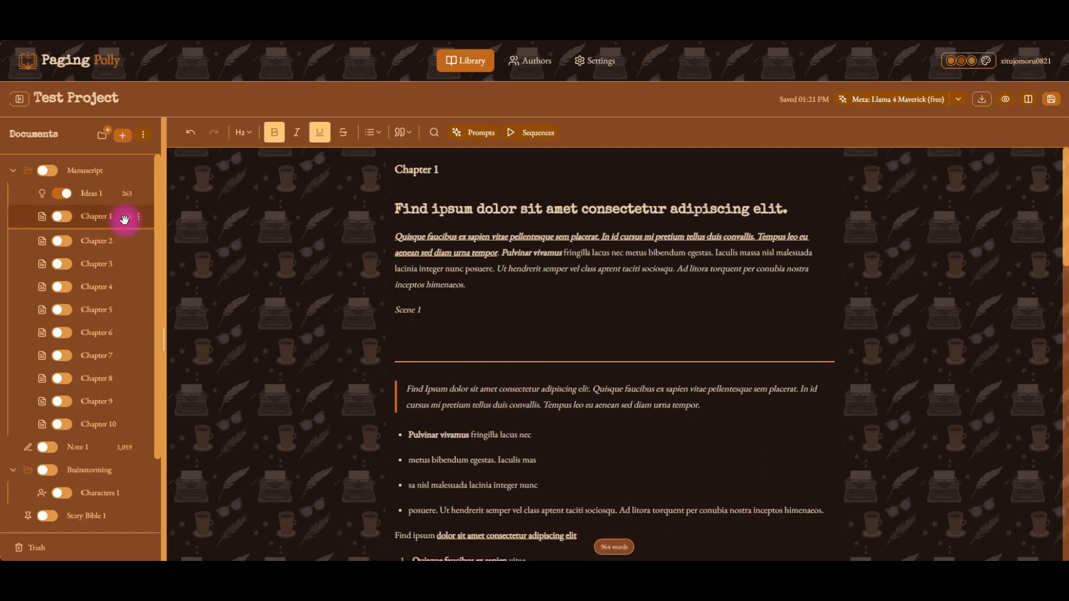